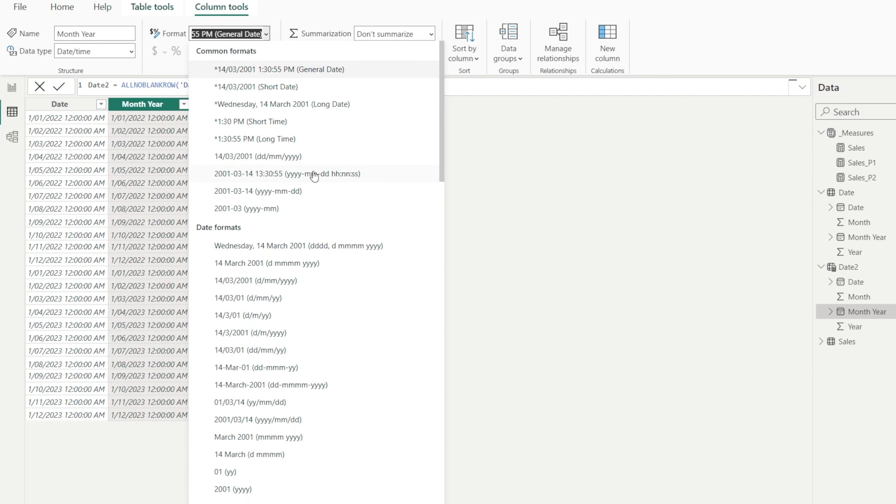
# - Set the Date2 table's Month Year column to the Date data type with the March 2001 (mmmm yyyy) format
pyautogui.click(132, 53)
pyautogui.click(132, 52)
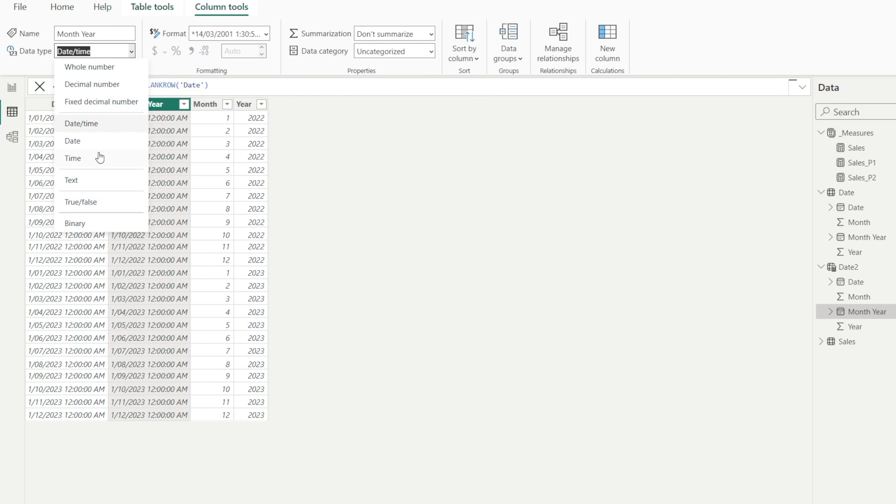
pyautogui.click(103, 142)
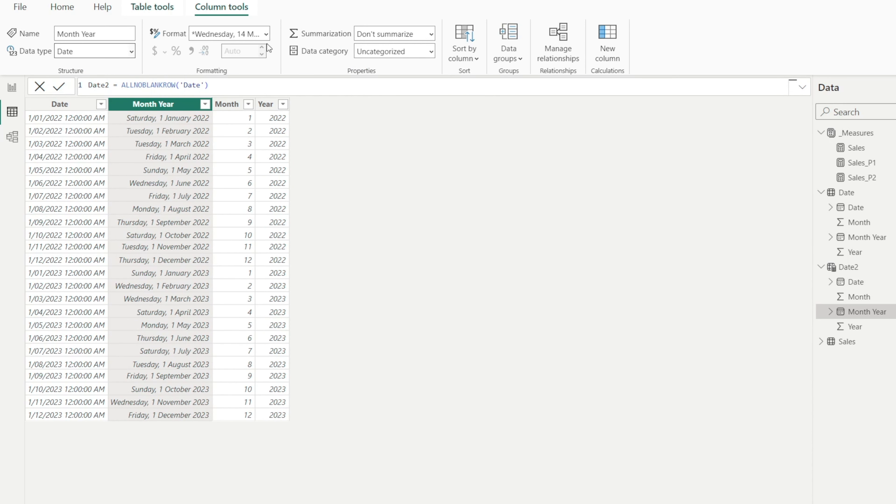
pyautogui.click(268, 34)
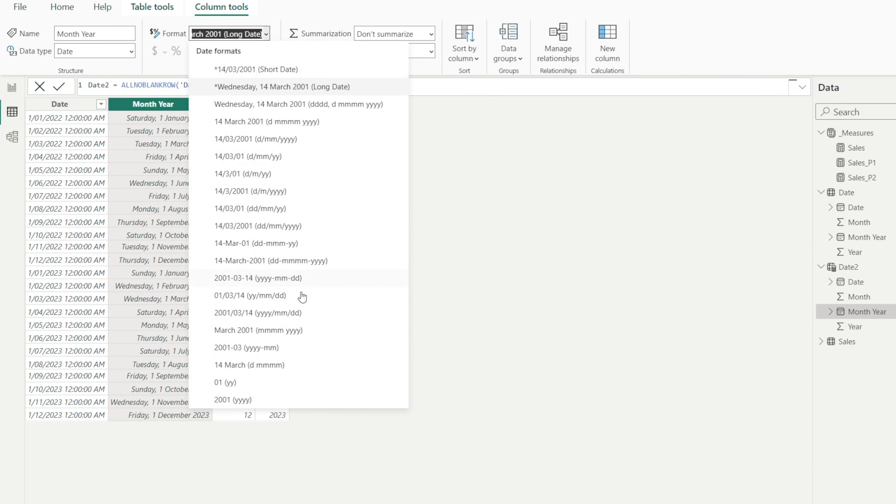
pyautogui.click(271, 337)
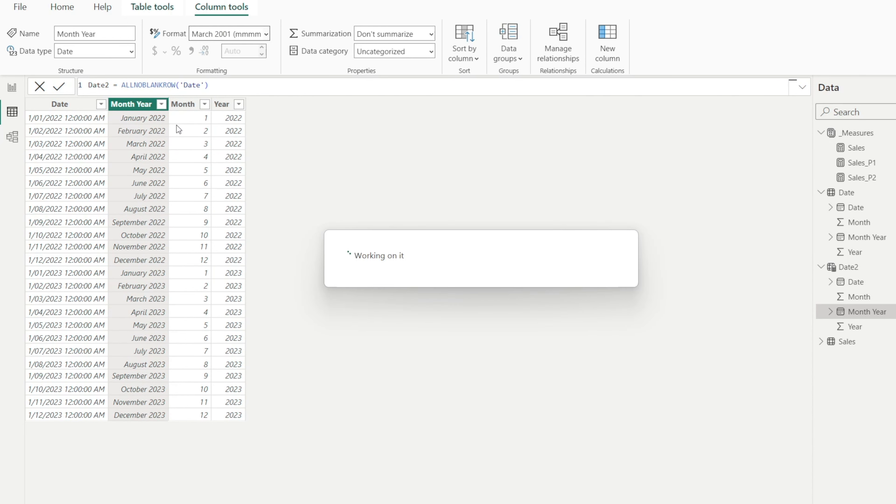
# - Change the data type of the Date2 table's Date column to Date and select the Date2 table
pyautogui.click(76, 104)
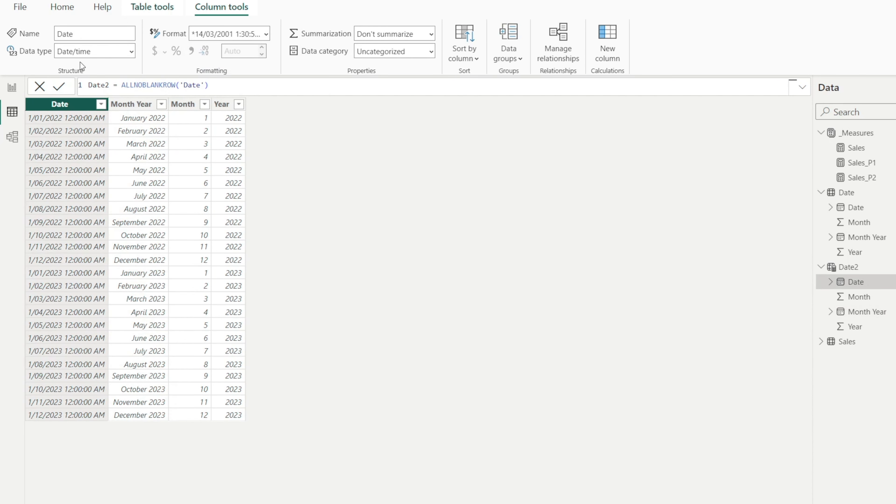
pyautogui.click(131, 52)
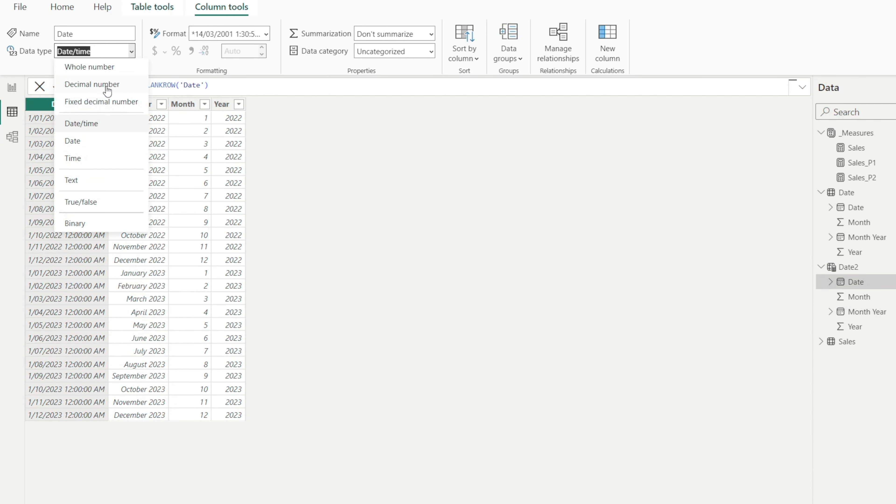
pyautogui.click(92, 148)
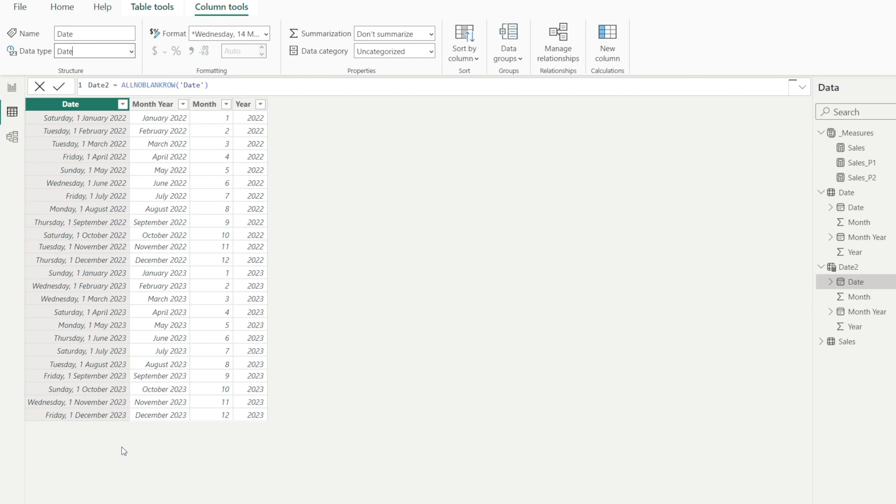
pyautogui.click(894, 267)
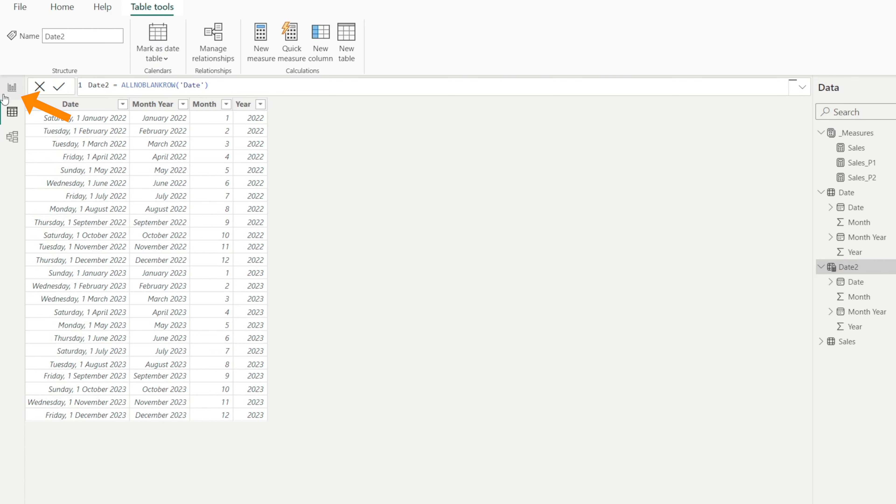
# - In the report view, add a slicer that uses the Month Year field from the Date table
pyautogui.click(12, 87)
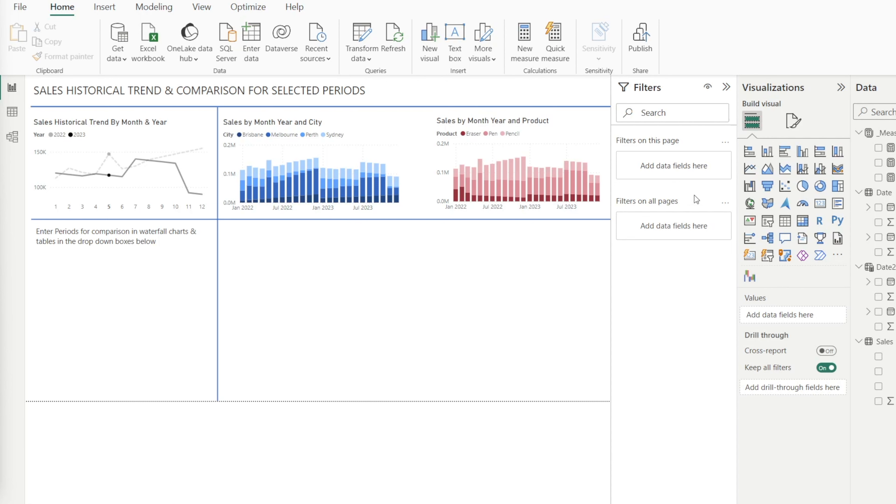
pyautogui.click(768, 220)
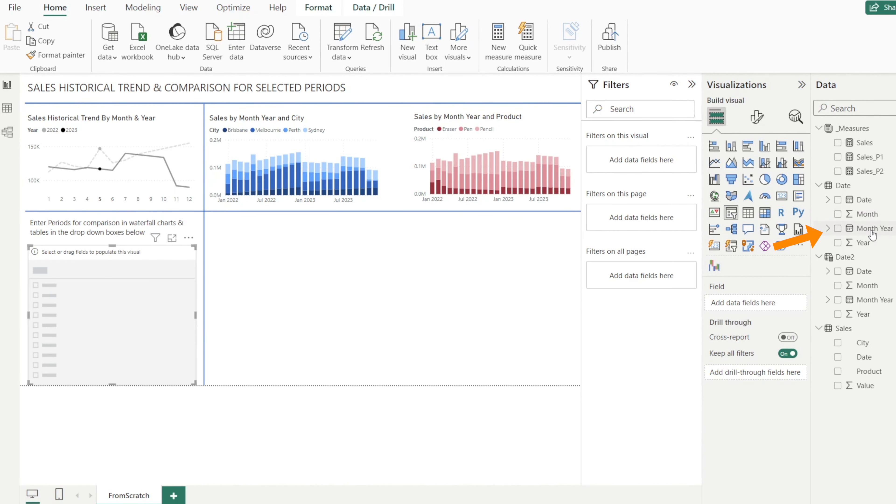
pyautogui.moveTo(873, 229); pyautogui.dragTo(779, 303)
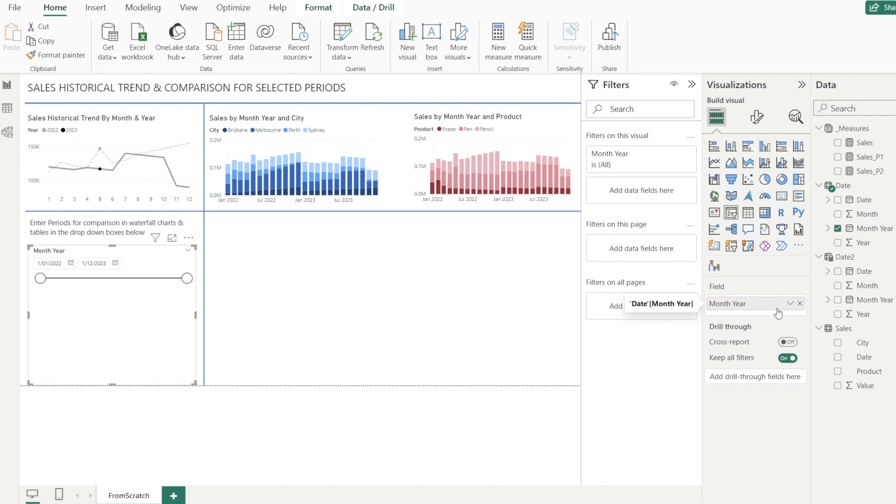
# - Change the Month Year slicer's style to Dropdown
pyautogui.click(757, 118)
pyautogui.click(726, 199)
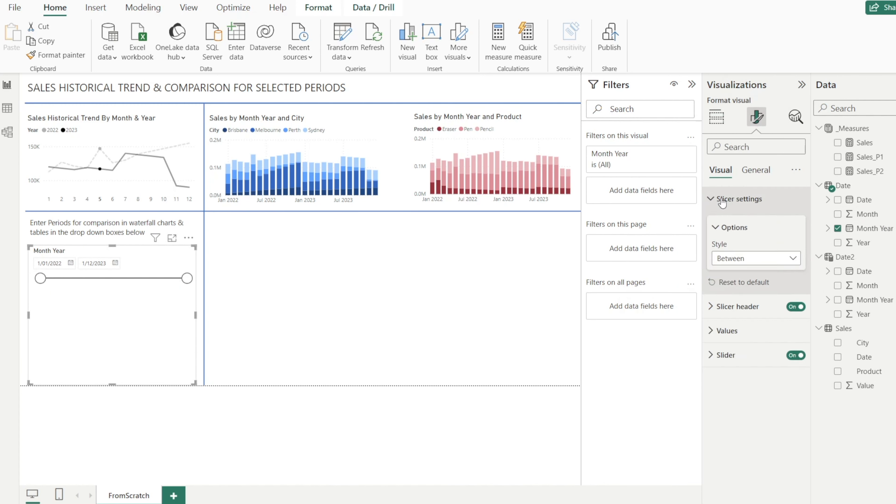
pyautogui.click(793, 261)
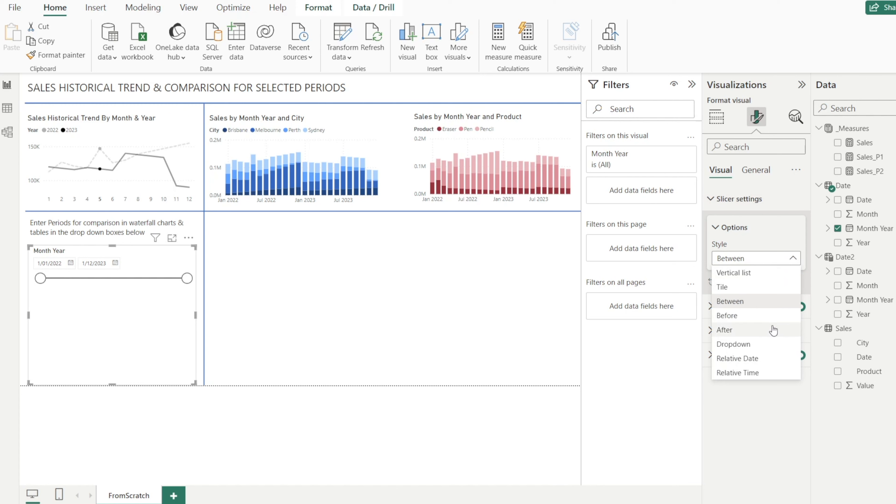
pyautogui.click(770, 343)
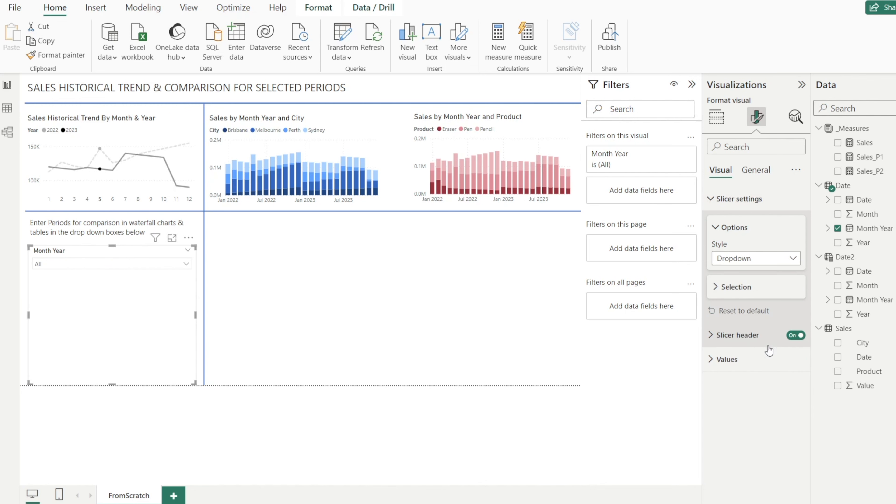
# - Test the Month Year slicer by filtering the report to single months such as January and April 2022, and clear the selection
pyautogui.click(187, 265)
pyautogui.click(69, 188)
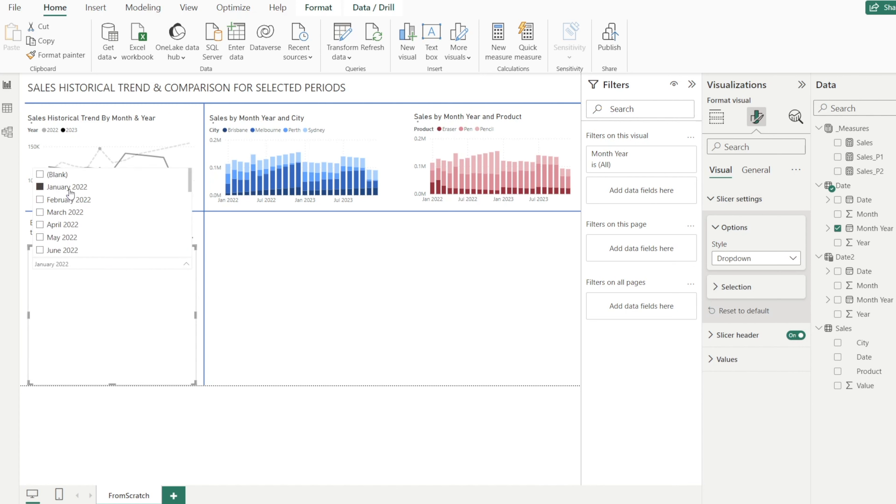
pyautogui.click(65, 212)
pyautogui.click(60, 222)
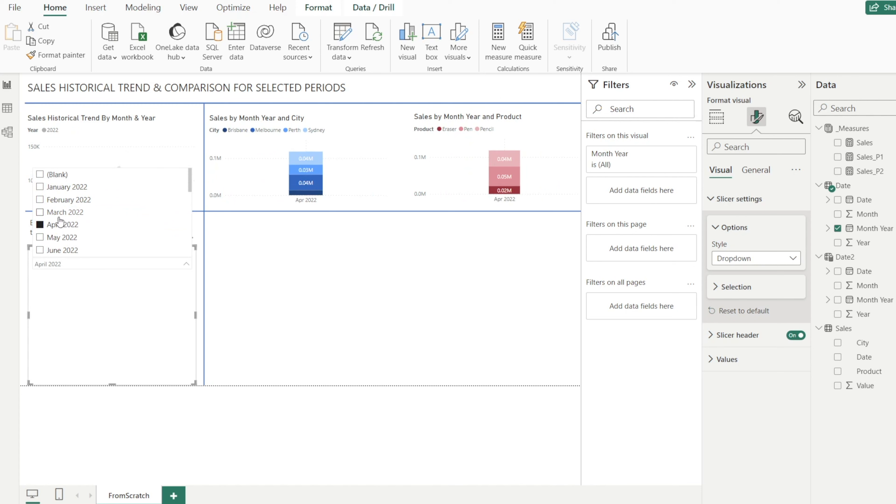
pyautogui.click(50, 224)
pyautogui.click(296, 302)
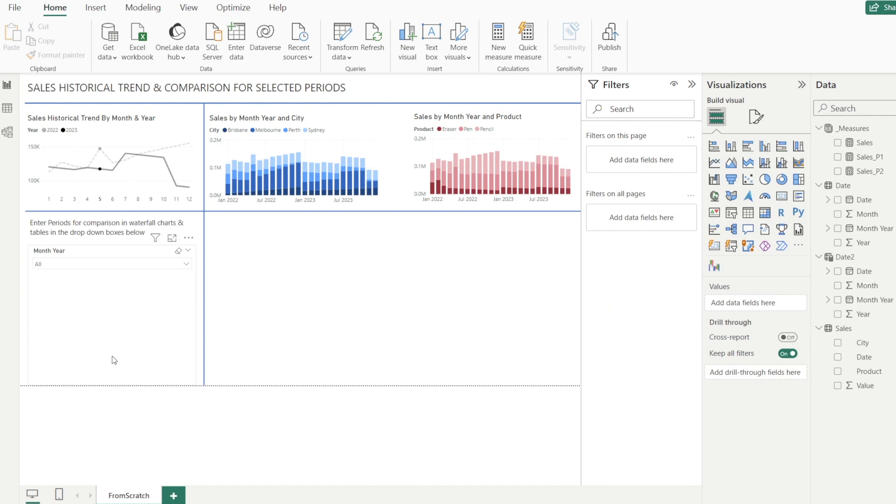
# - Shrink the slicer's height to fit its dropdown and set its header title to "Period 1 Month Year"
pyautogui.click(114, 360)
pyautogui.moveTo(114, 386); pyautogui.dragTo(138, 278)
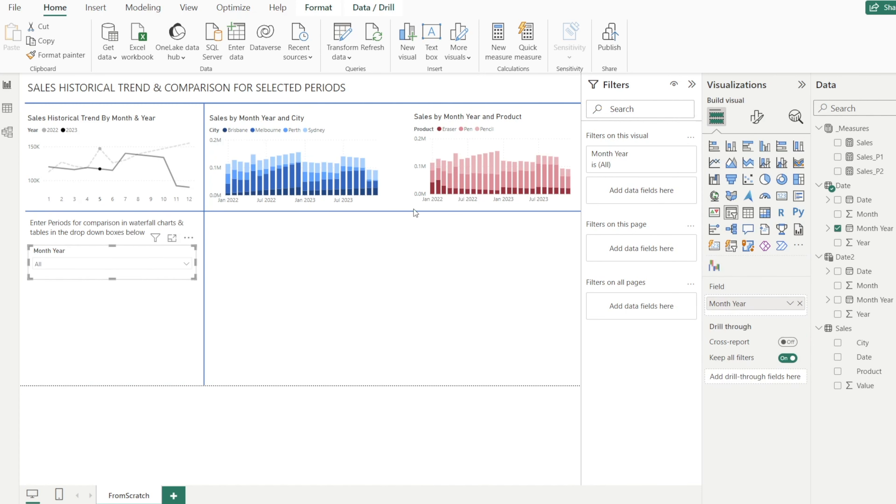
pyautogui.click(757, 117)
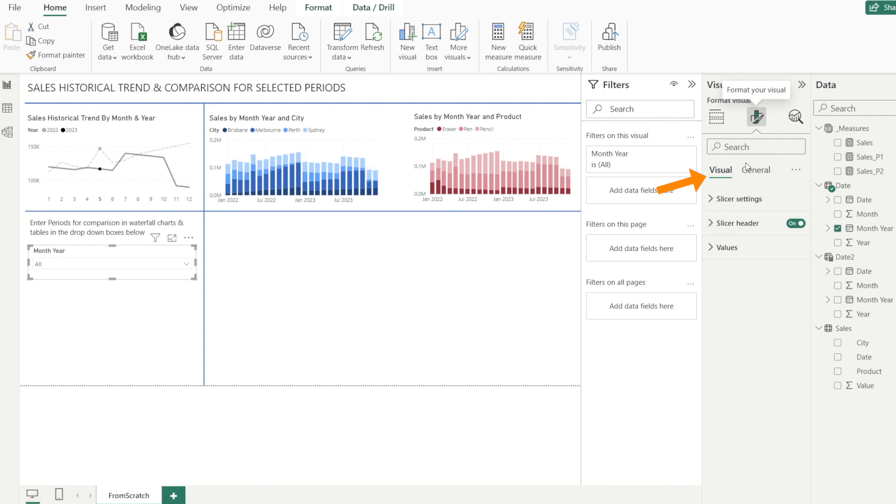
pyautogui.click(714, 229)
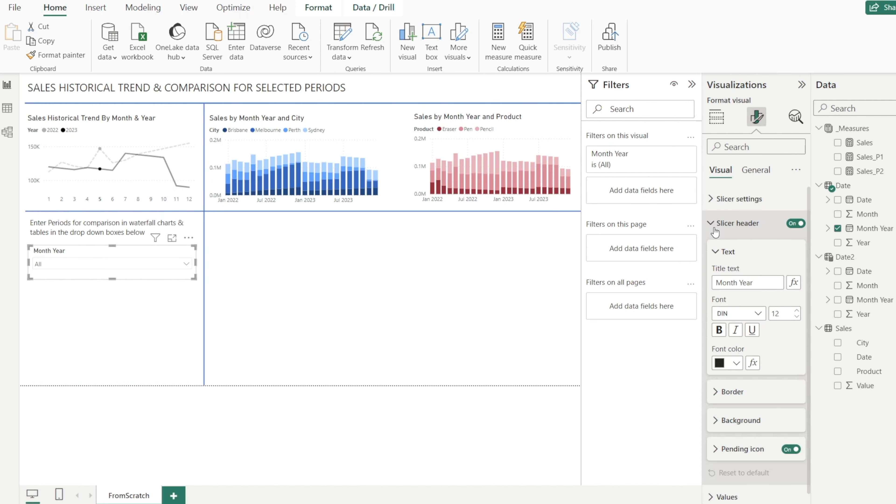
pyautogui.moveTo(770, 283); pyautogui.dragTo(678, 284)
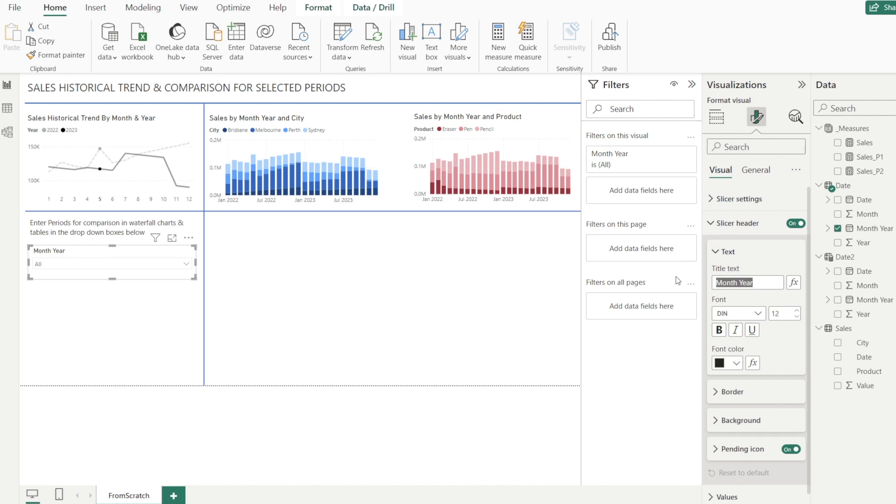
pyautogui.press('BackSpace')
pyautogui.write('Period 1')
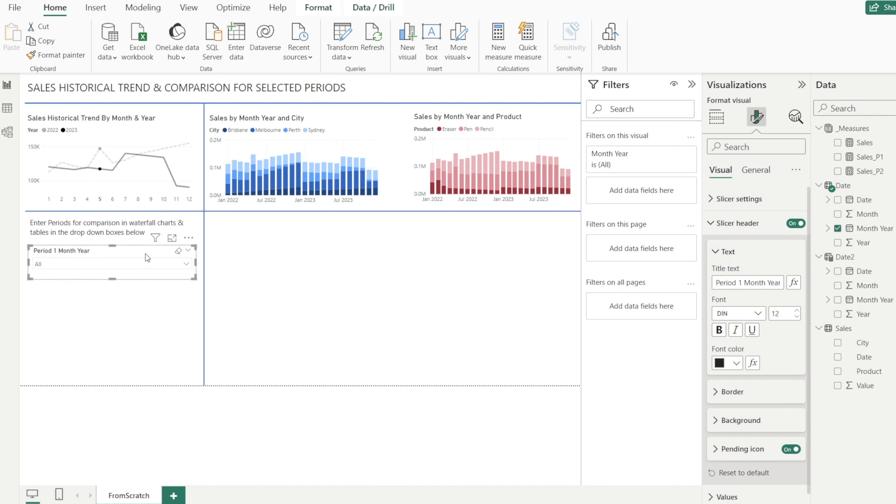
# - Duplicate the Period 1 slicer, place the copy directly below it, and title the copy "Period 2 Month Year"
pyautogui.hotkey('ctrl', 'c')
pyautogui.hotkey('ctrl', 'v')
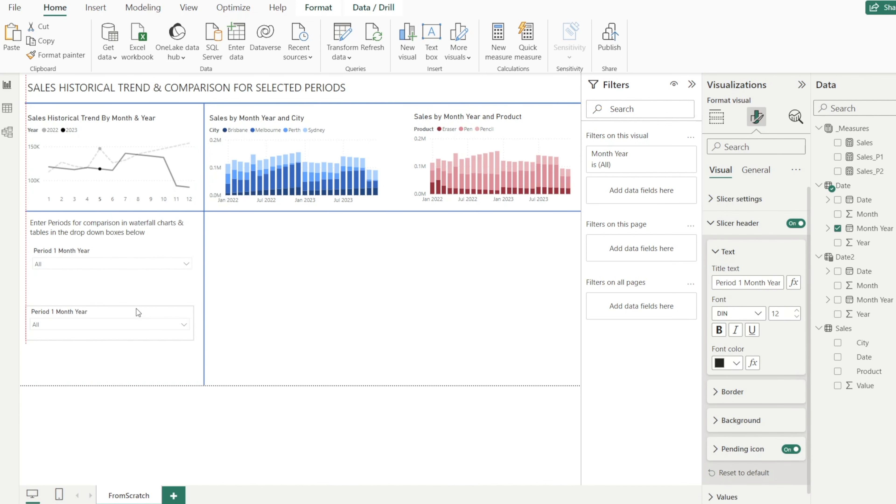
pyautogui.moveTo(136, 308); pyautogui.dragTo(138, 291)
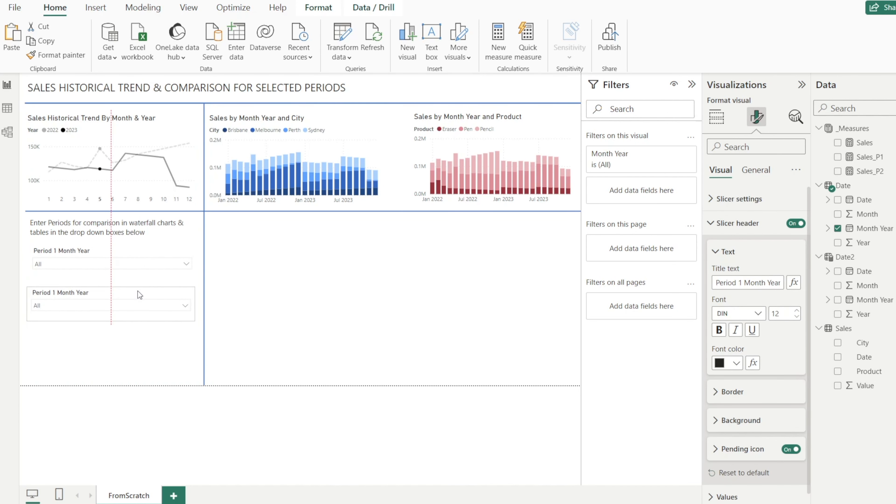
pyautogui.click(744, 284)
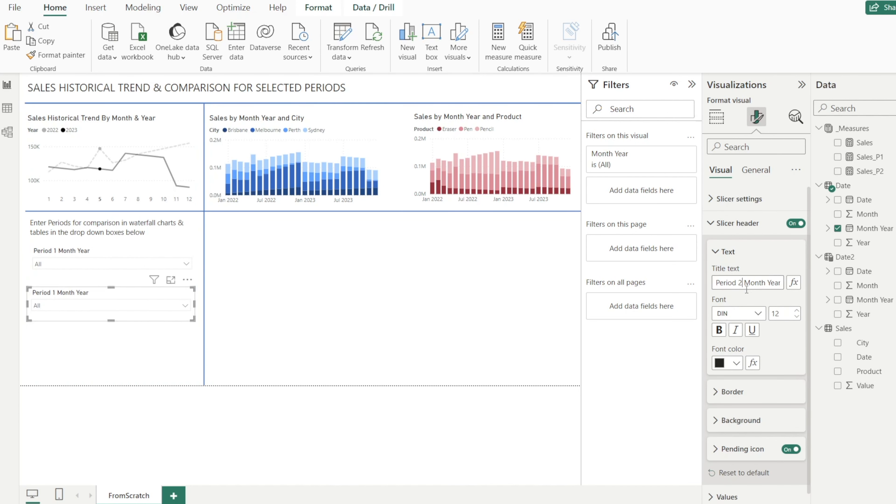
pyautogui.click(402, 290)
pyautogui.click(158, 309)
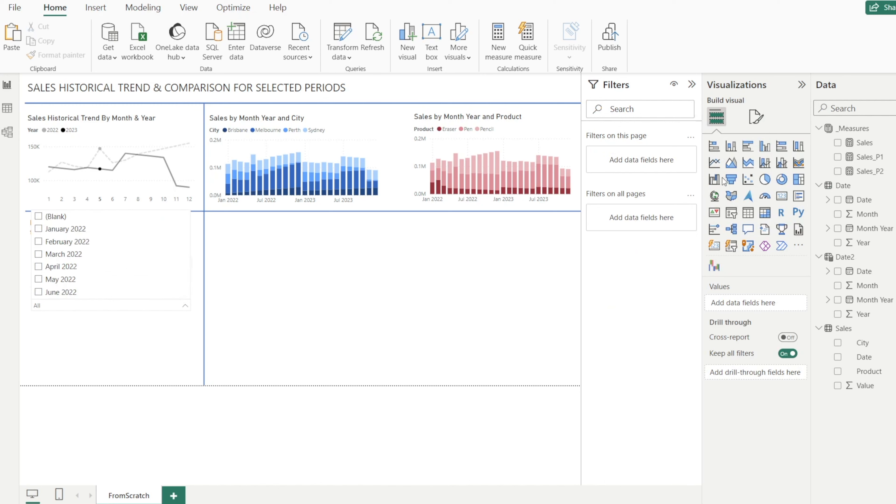
pyautogui.click(120, 349)
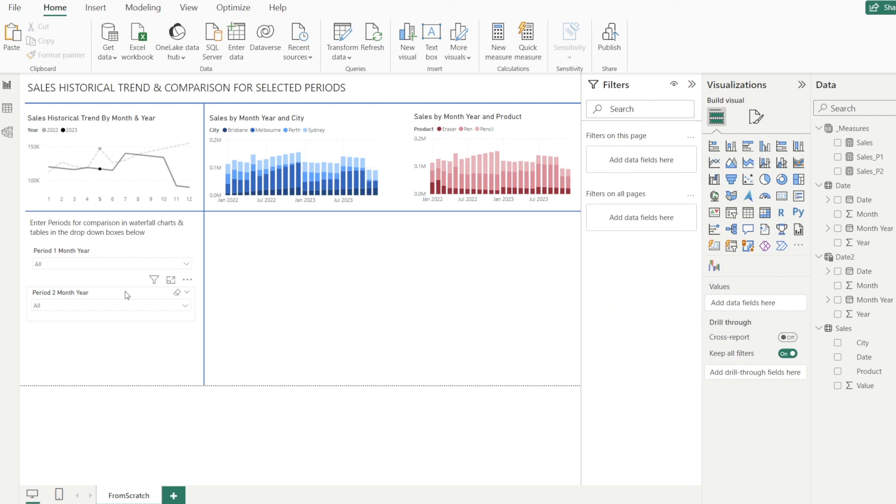
# - Replace the Period 2 slicer's field with Month Year from the Date2 table
pyautogui.click(124, 291)
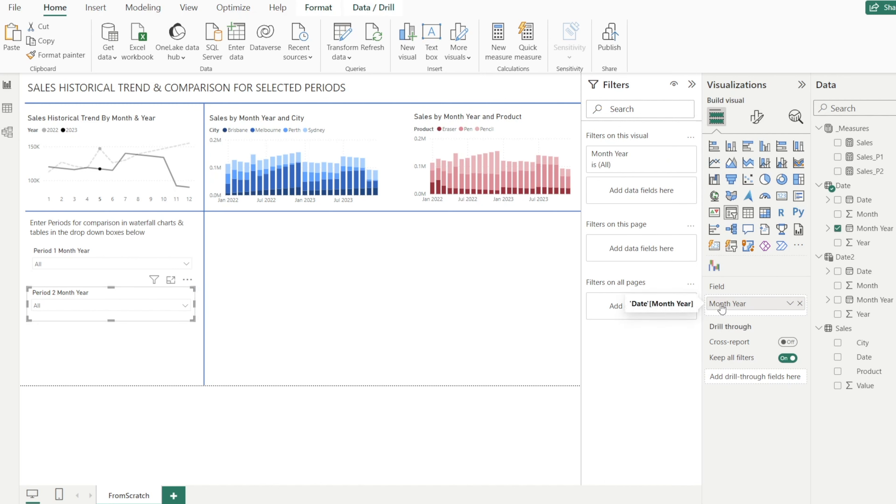
pyautogui.click(801, 304)
pyautogui.moveTo(875, 299); pyautogui.dragTo(769, 304)
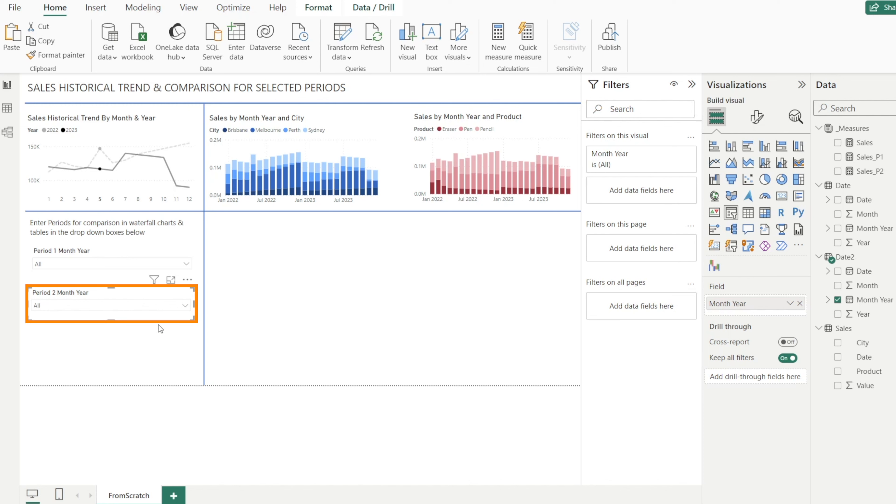
# - Add a table visual in the empty lower area with the measures Sales, Sales_P1 and Sales_P2, in that order
pyautogui.click(373, 325)
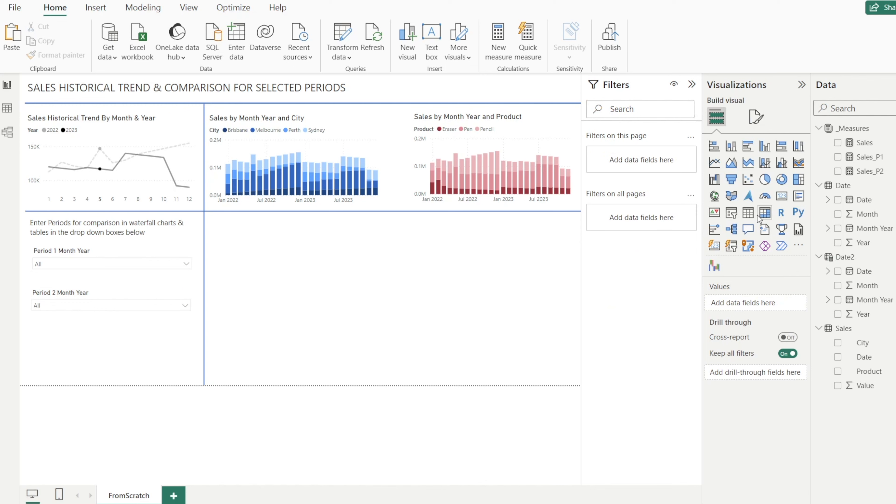
pyautogui.click(747, 214)
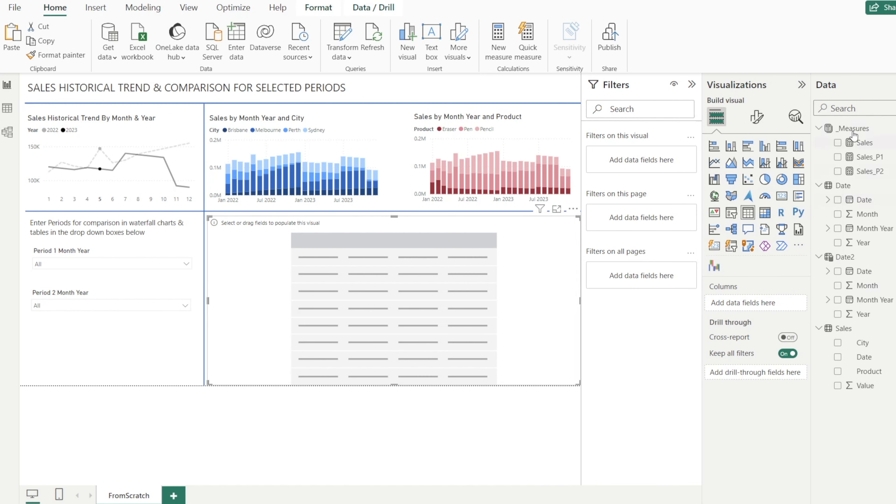
pyautogui.click(837, 157)
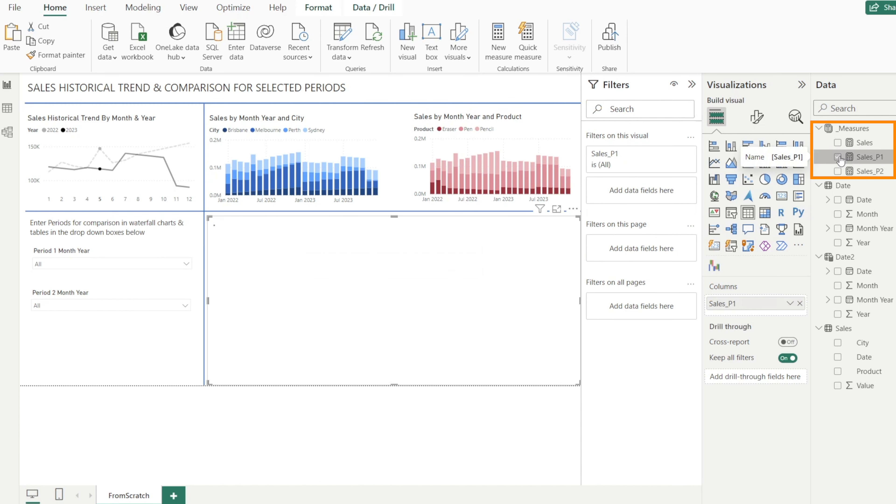
pyautogui.click(837, 172)
pyautogui.click(837, 142)
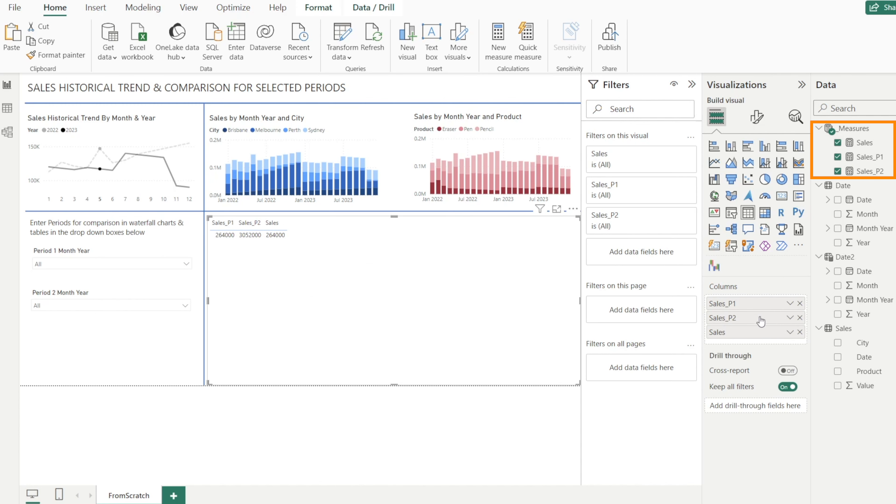
pyautogui.moveTo(756, 339); pyautogui.dragTo(744, 302)
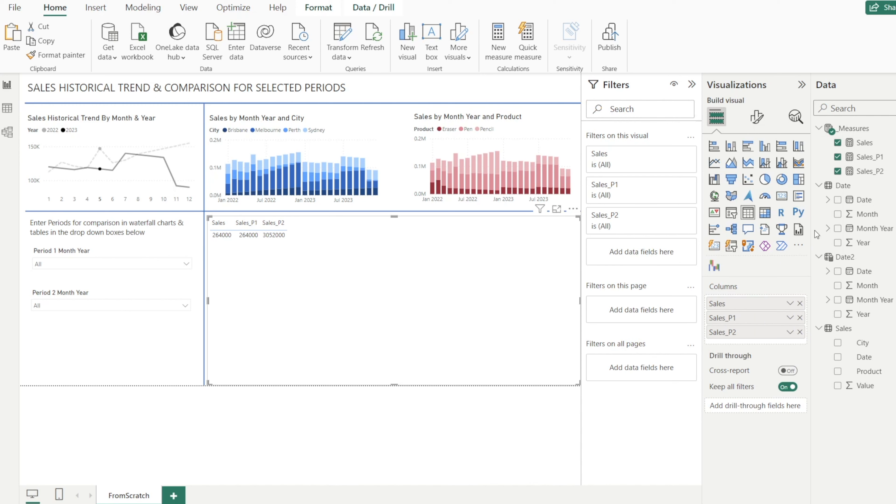
# - Review the DAX formulas of the Sales, Sales_P1 and Sales_P2 measures
pyautogui.click(865, 142)
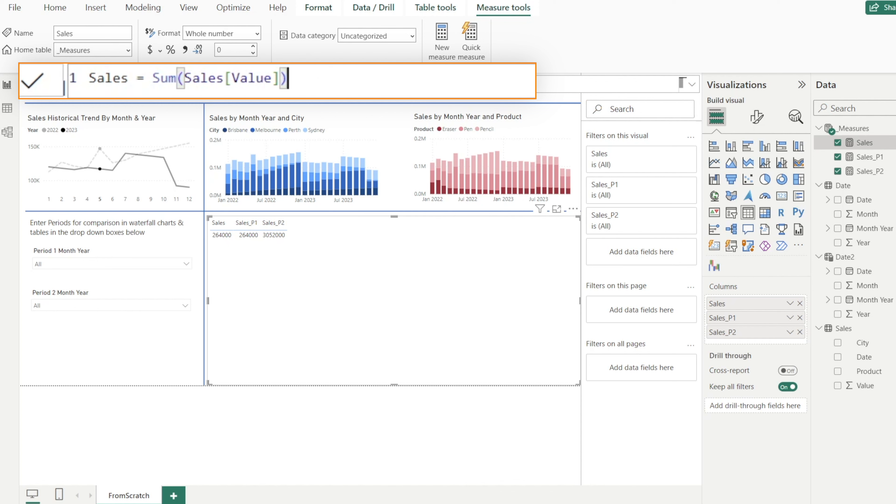
pyautogui.click(863, 158)
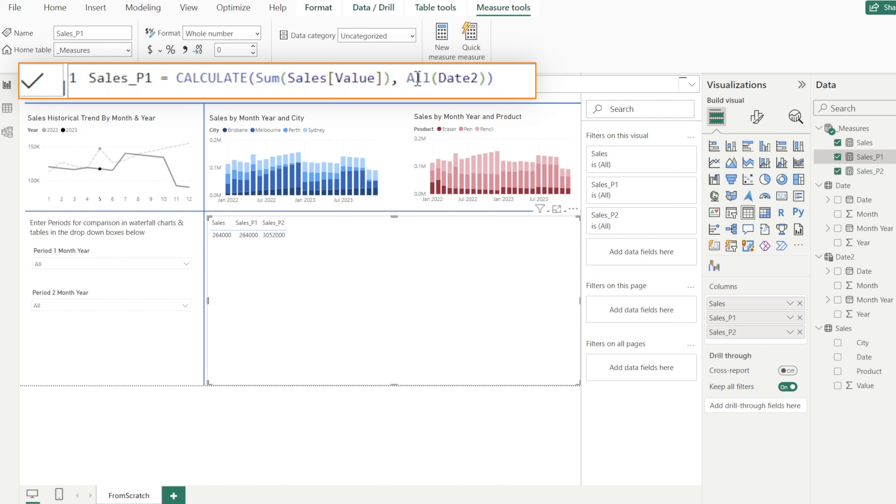
pyautogui.click(865, 171)
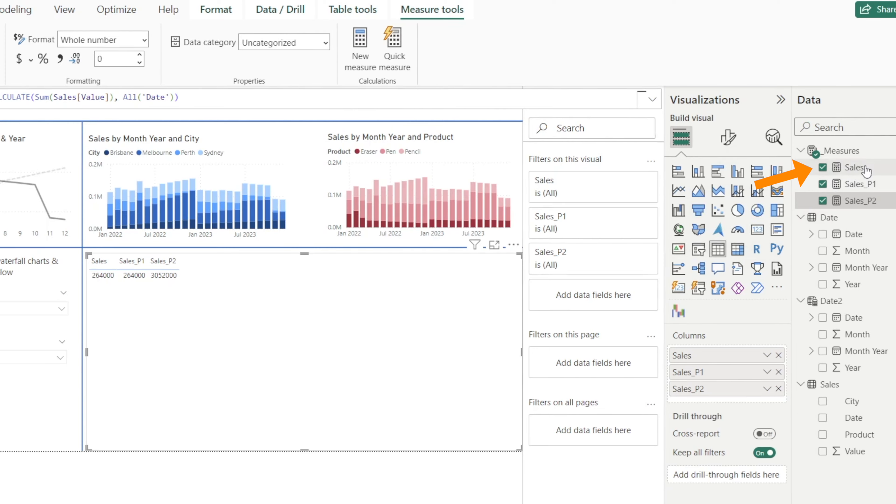
# - Format the Sales, Sales_P1 and Sales_P2 measures as currency with the dollar symbol
pyautogui.click(865, 169)
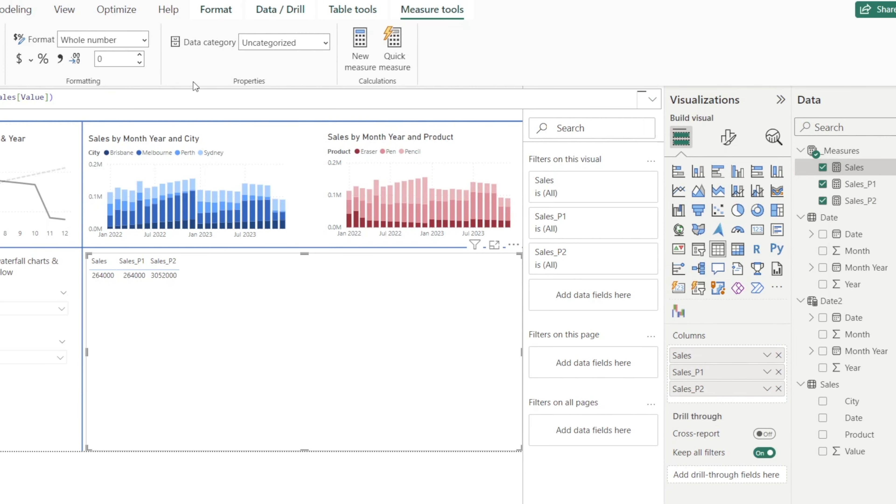
pyautogui.click(20, 59)
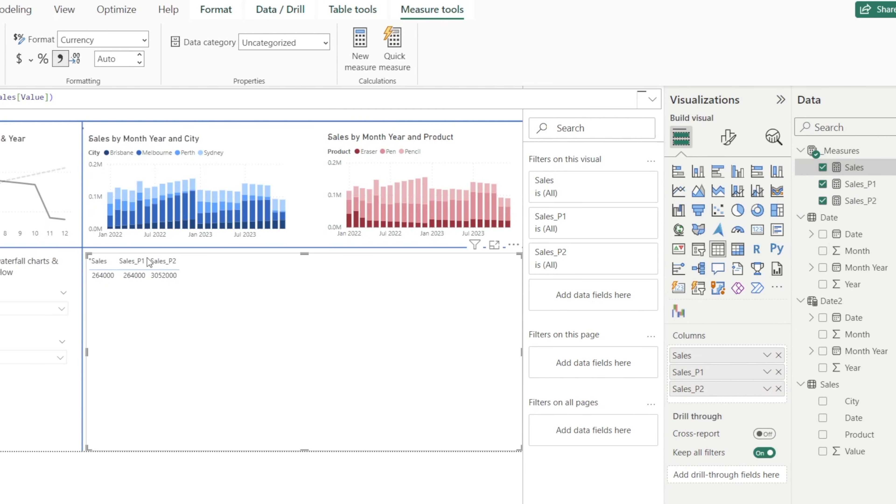
pyautogui.click(865, 185)
pyautogui.click(26, 63)
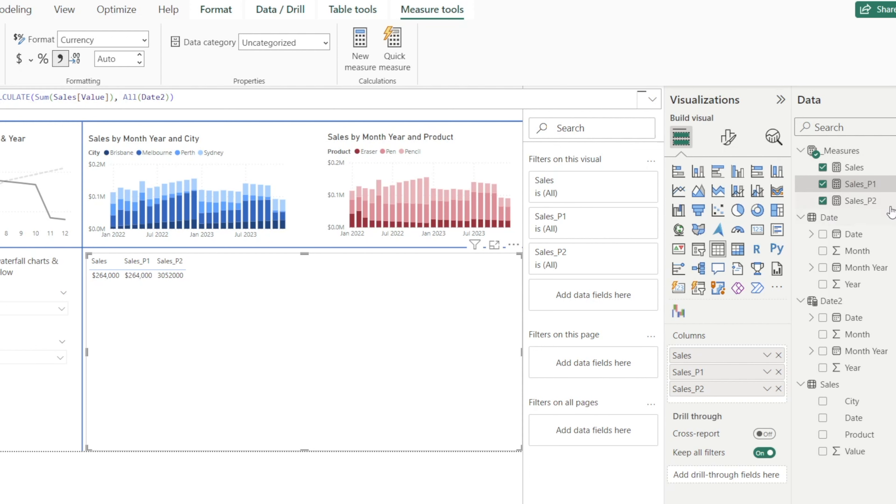
pyautogui.click(861, 201)
pyautogui.click(19, 59)
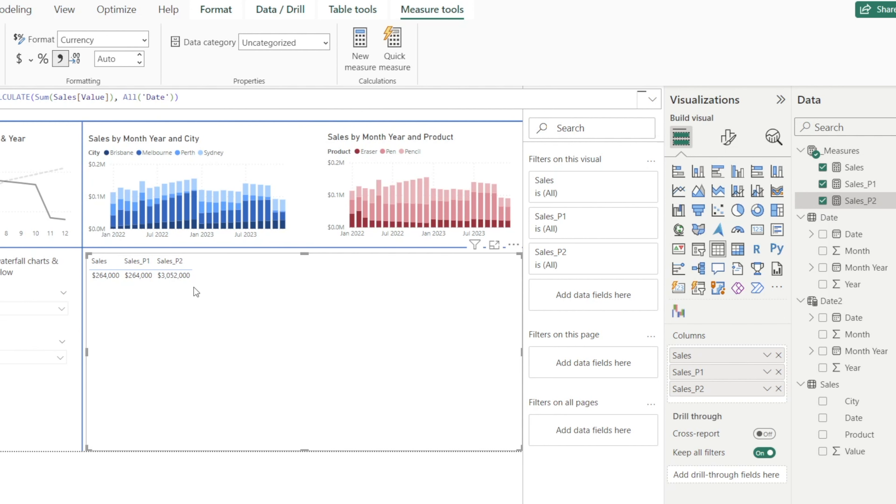
# - Remove the chart cross-highlight, filter the page to January 2022 with the Period 1 slicer, and clear that slicer selection
pyautogui.click(28, 443)
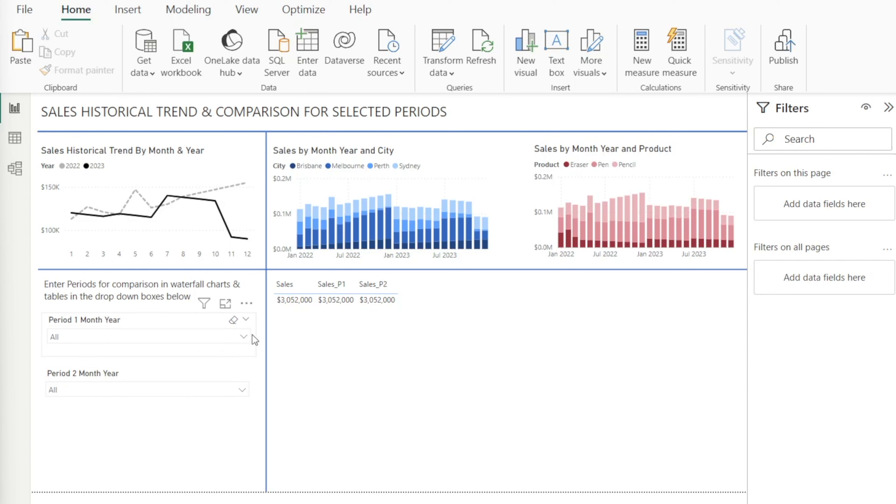
pyautogui.click(249, 336)
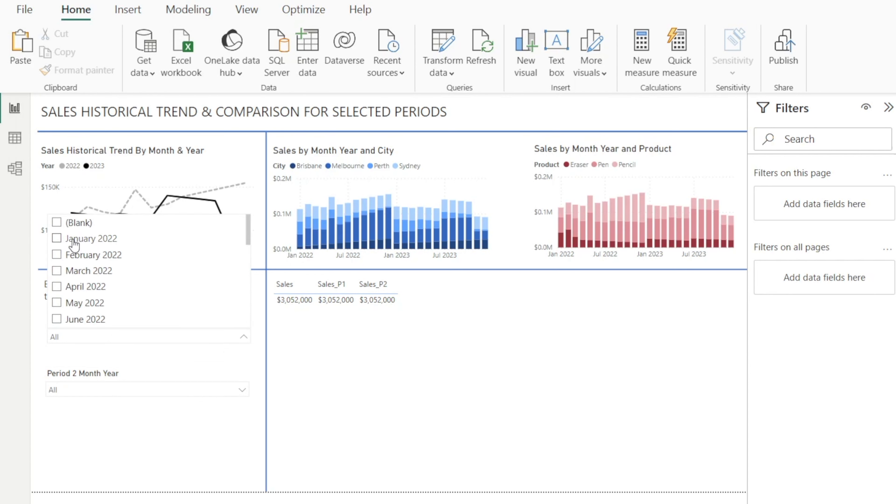
pyautogui.click(57, 240)
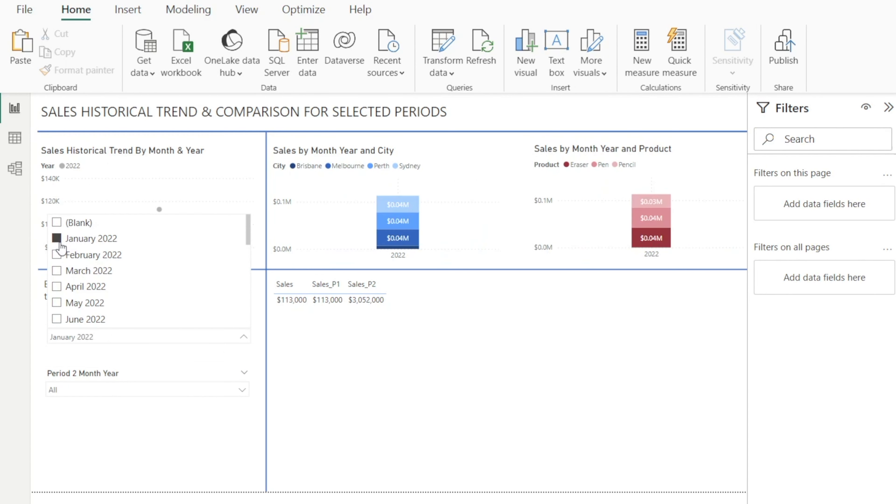
pyautogui.click(167, 478)
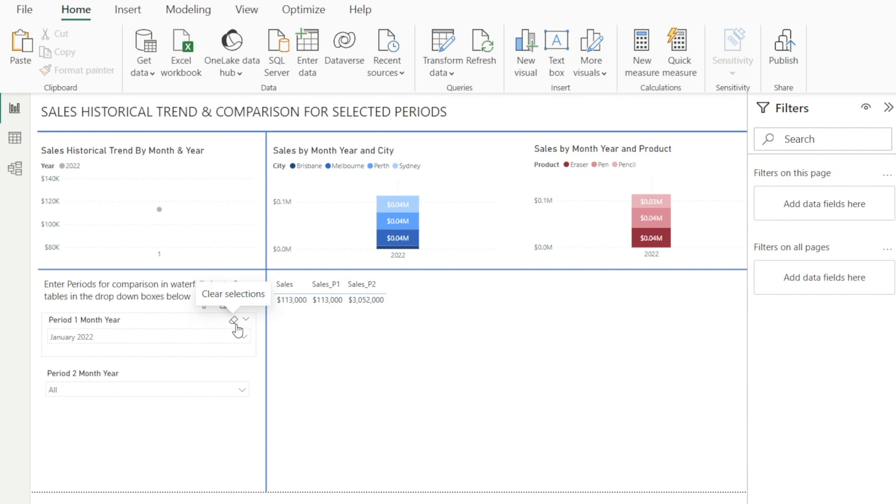
pyautogui.click(234, 323)
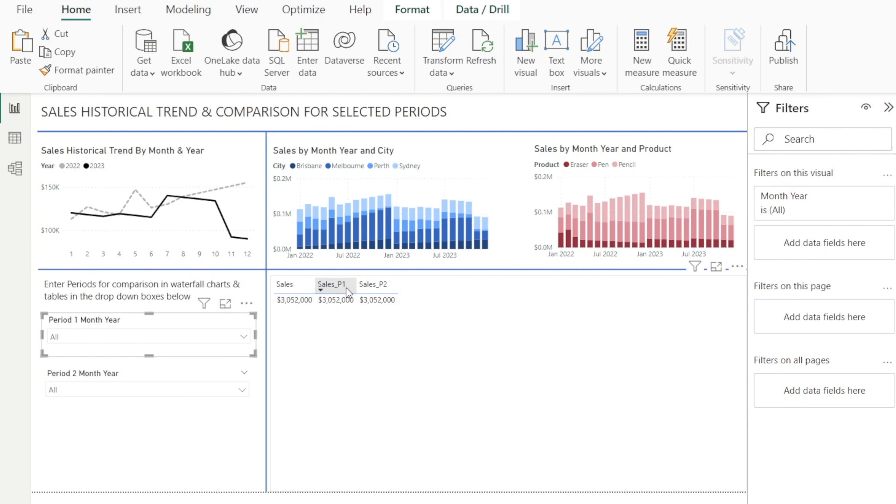
# - Set the Period 1 Month Year slicer to January 2022
pyautogui.click(243, 336)
pyautogui.click(70, 239)
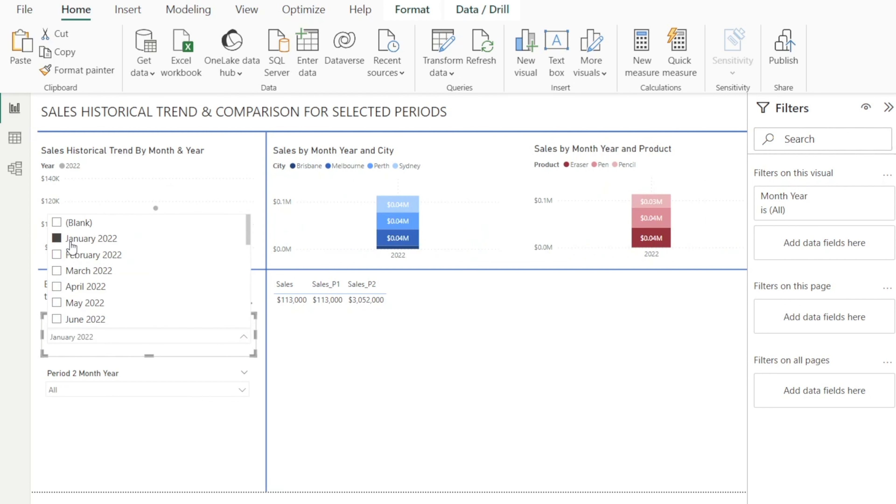
pyautogui.click(364, 370)
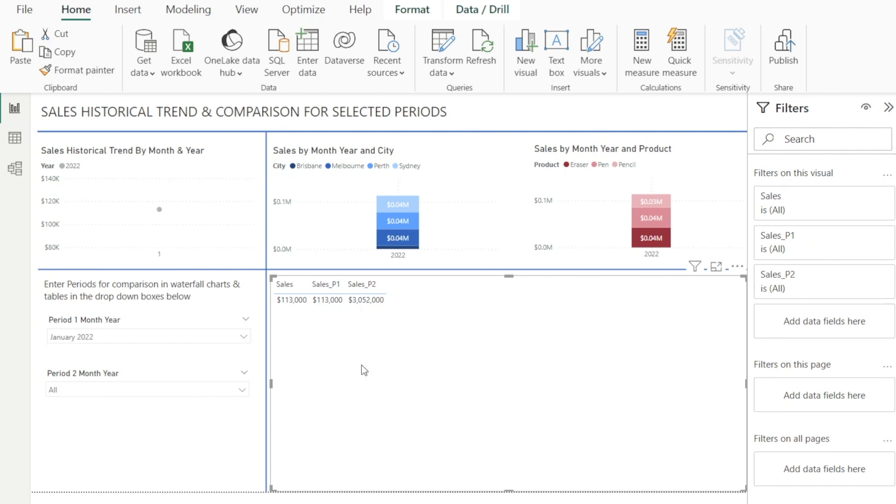
# - Edit the Period 1 slicer's interactions to None for the trend, city and product charts at the top of the page
pyautogui.click(150, 328)
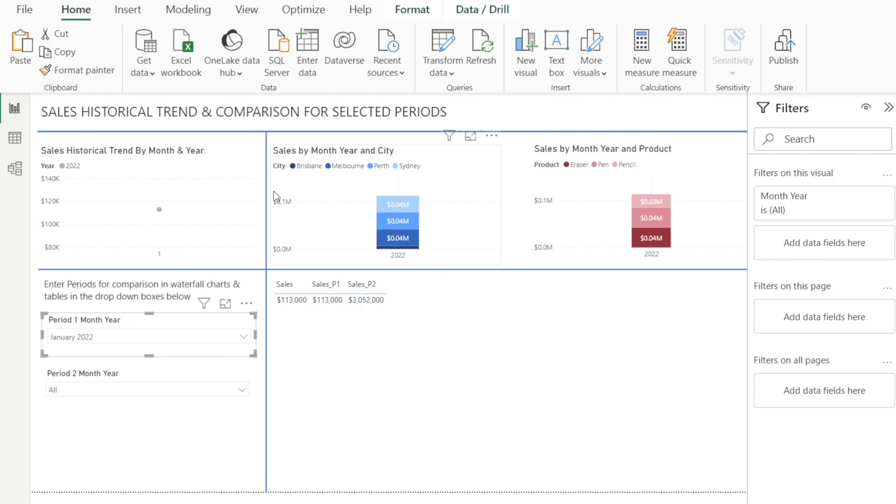
pyautogui.click(403, 17)
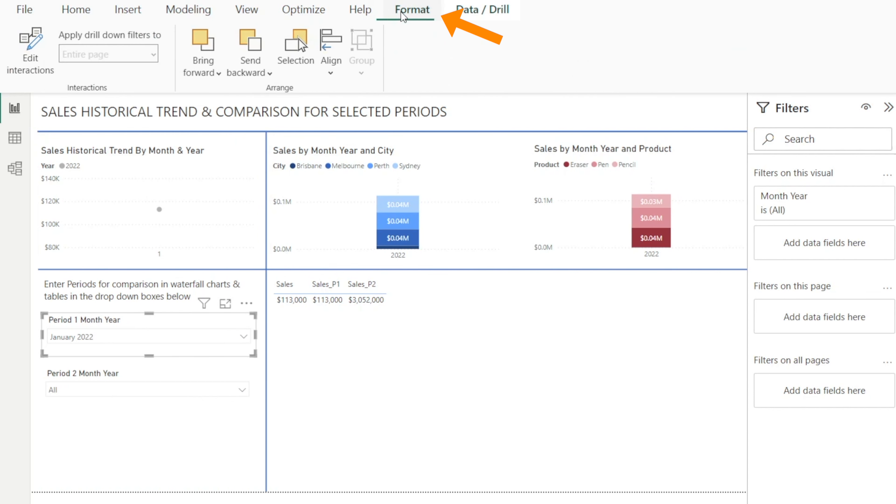
pyautogui.click(33, 58)
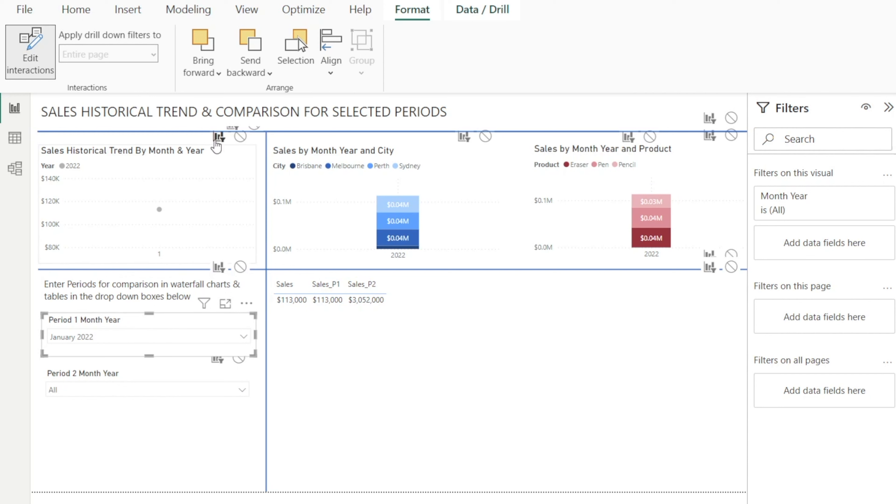
pyautogui.click(241, 138)
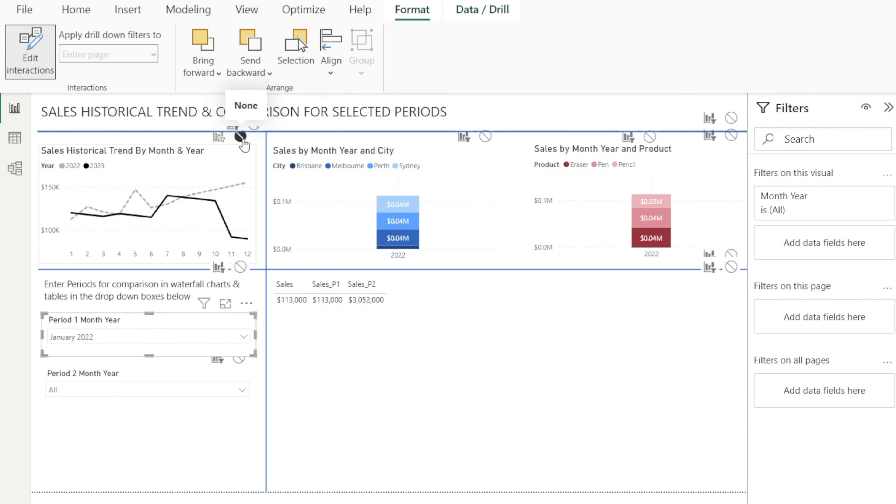
pyautogui.click(487, 138)
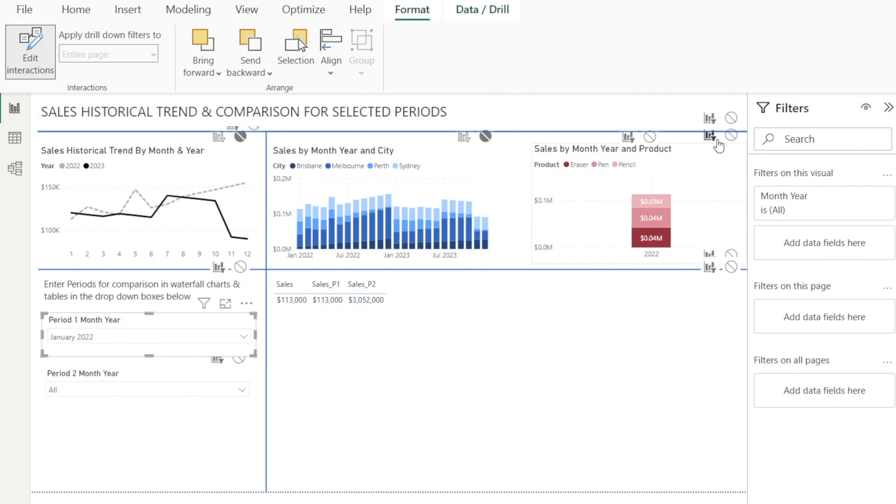
pyautogui.click(731, 137)
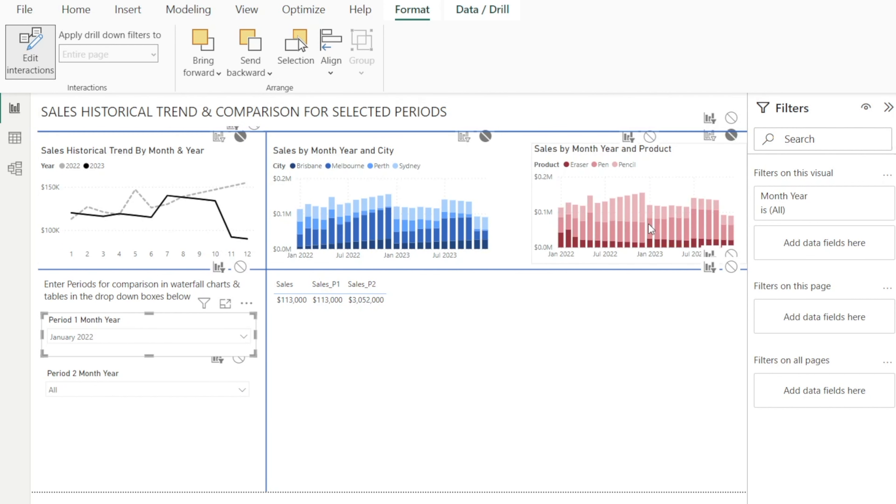
# - Test the Period 1 slicer with February and March 2022, ending on April 2022
pyautogui.click(243, 337)
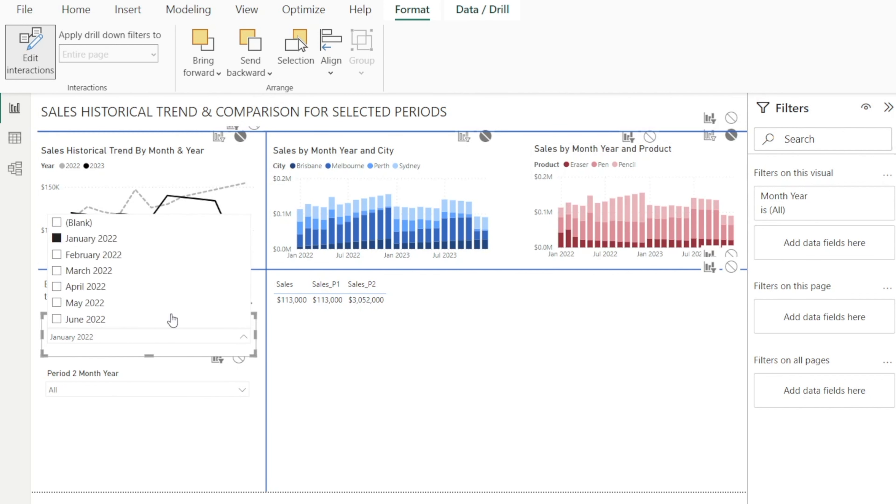
pyautogui.click(107, 257)
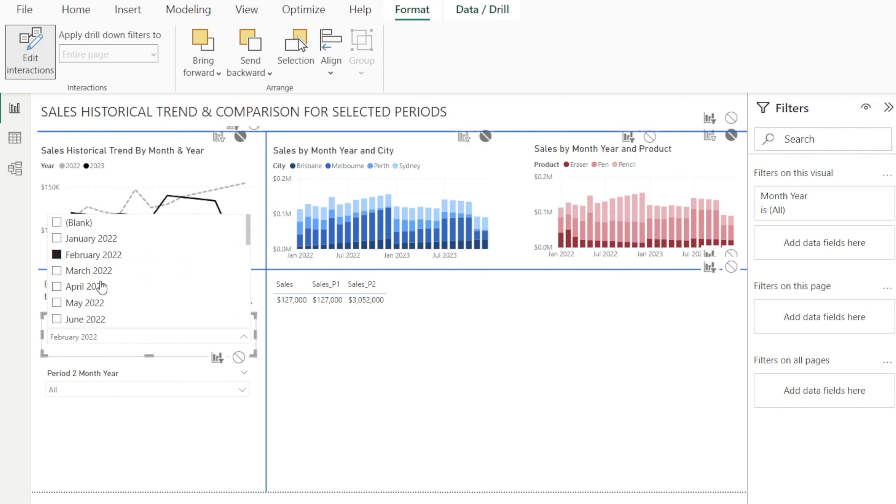
pyautogui.click(101, 271)
pyautogui.click(100, 287)
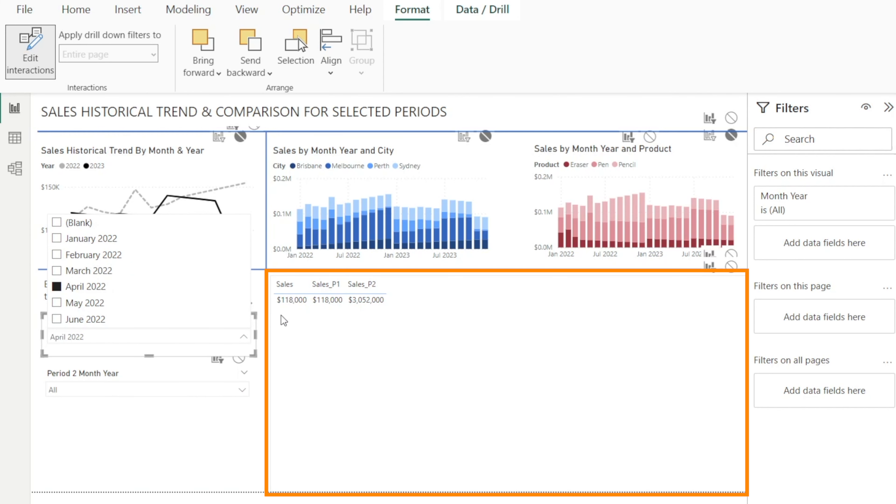
pyautogui.click(159, 456)
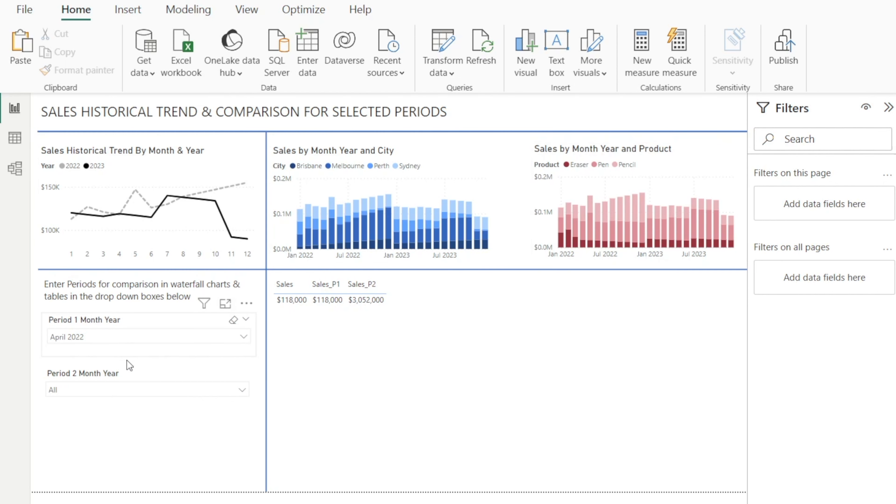
# - Set the Period 2 Month Year slicer to January 2022
pyautogui.click(148, 371)
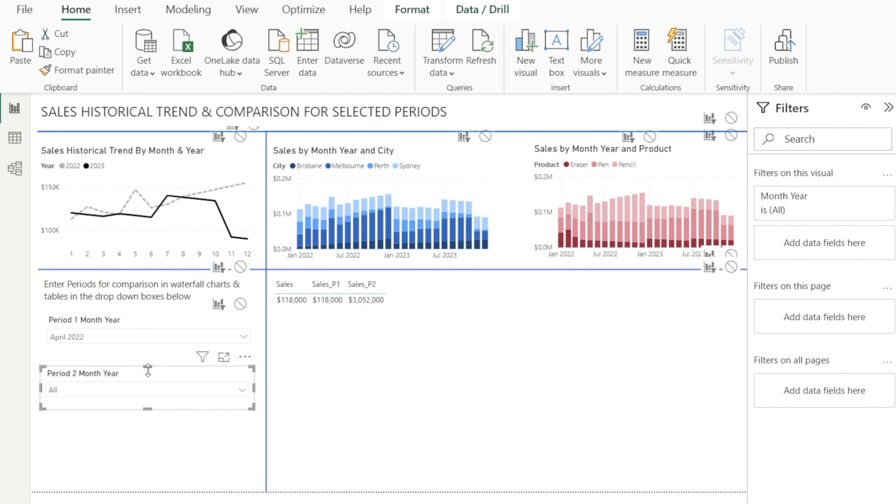
pyautogui.click(242, 390)
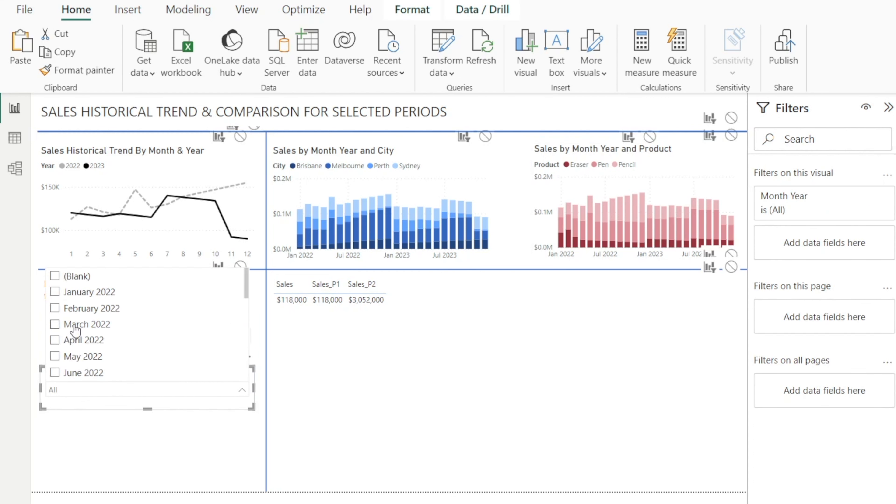
pyautogui.click(80, 298)
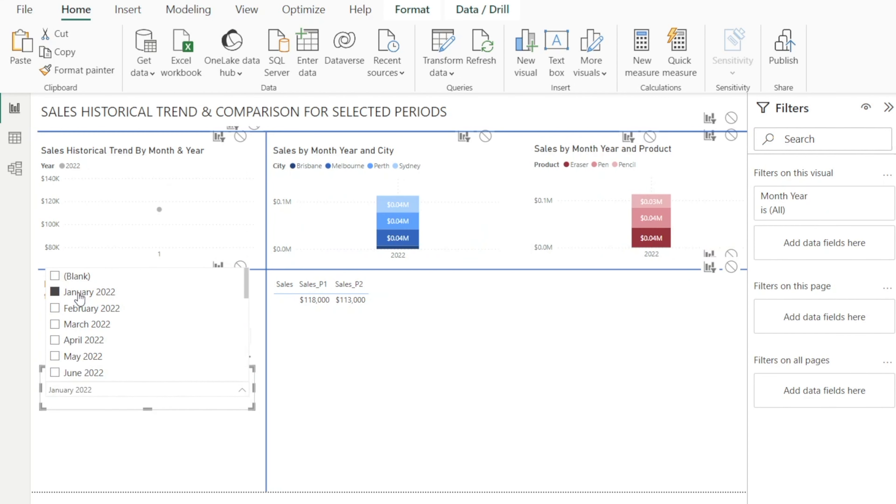
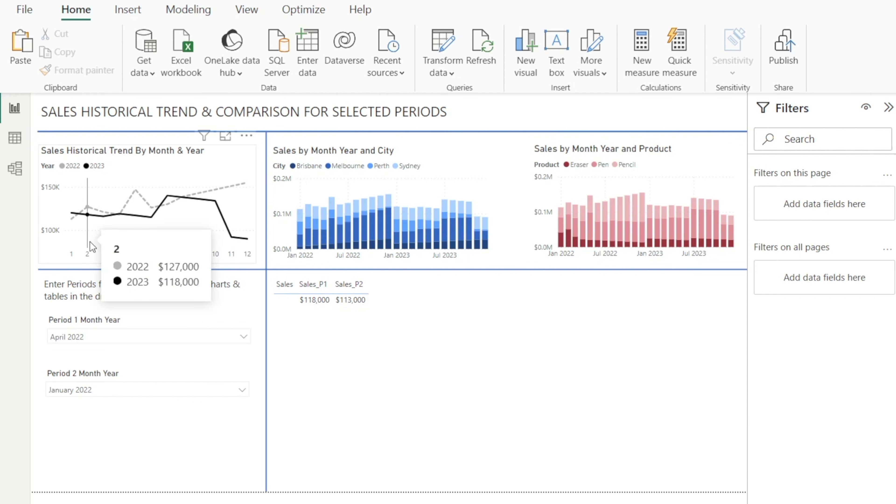
# - Examine the relationships of Date and Date2 to the Sales table in the model, and the Sales measure's formula on the report
pyautogui.moveTo(121, 248)
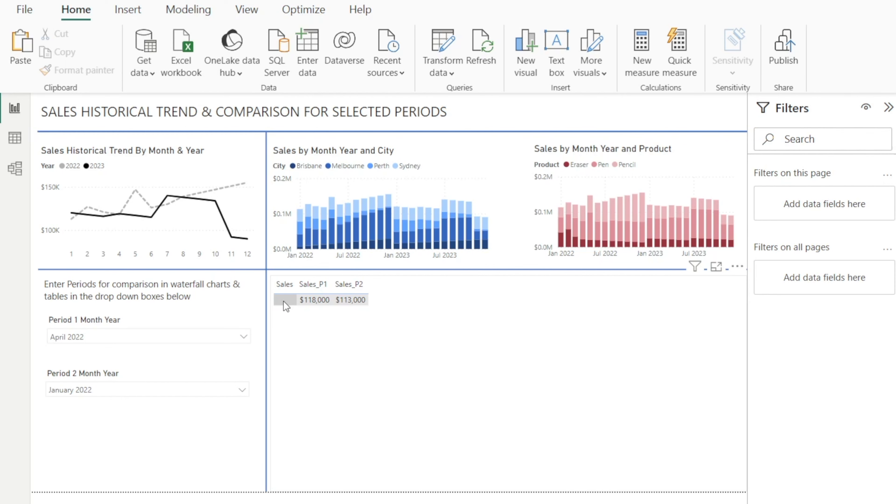
pyautogui.click(14, 168)
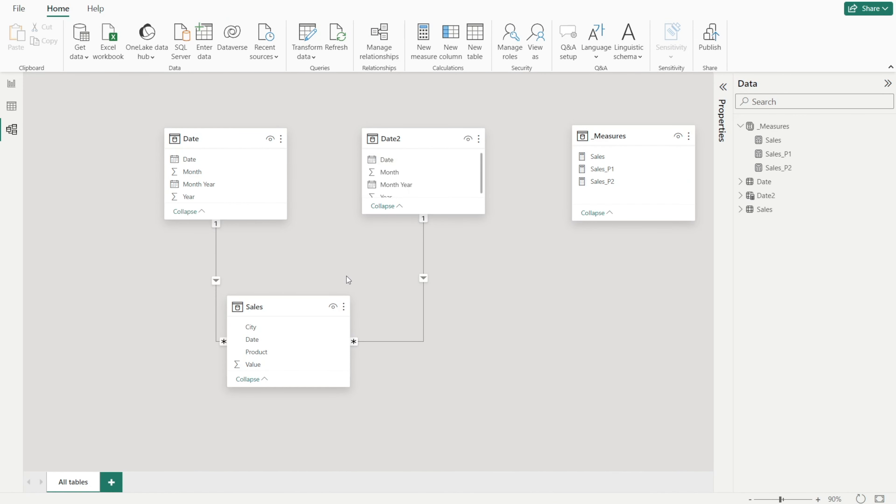
pyautogui.click(12, 85)
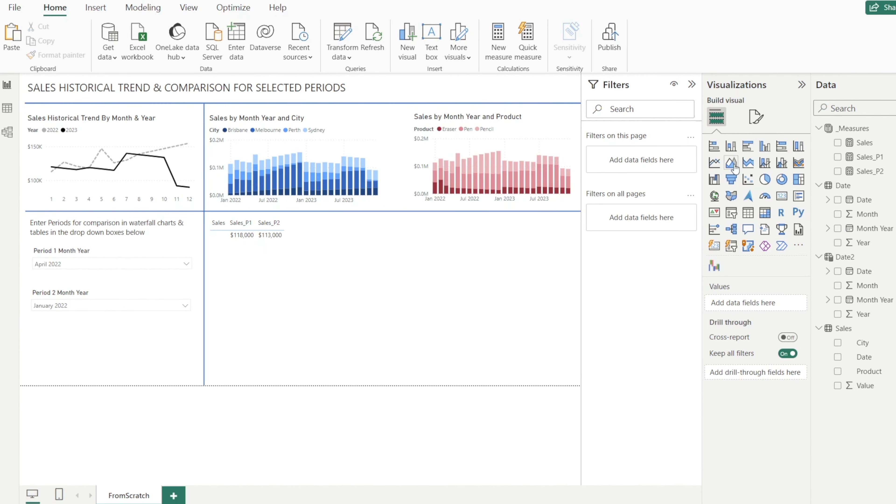
pyautogui.click(865, 144)
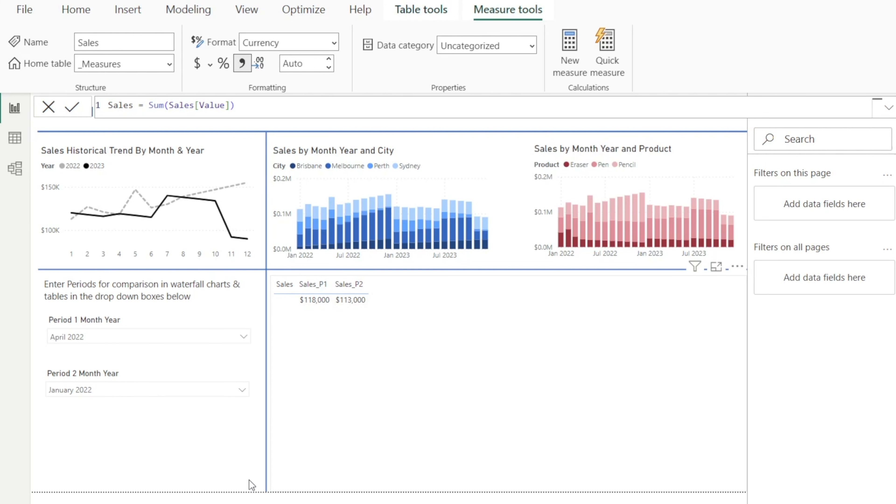
# - Shrink the height of the Sales, Sales_P1 and Sales_P2 table to a narrow strip along the upper edge of its area
pyautogui.click(488, 487)
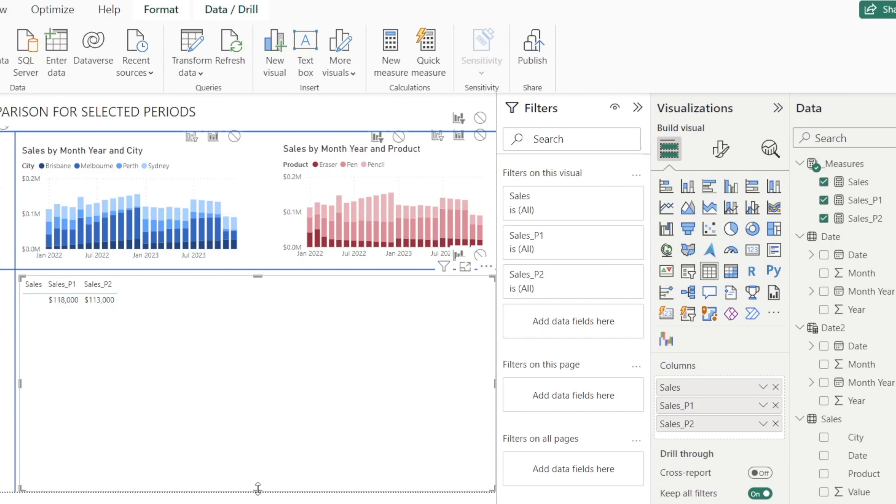
pyautogui.moveTo(324, 489); pyautogui.dragTo(330, 304)
# - Insert a second table below the Sales, Sales_P1 and Sales_P2 strip, showing City, Sales_P1 and Sales_P2
pyautogui.click(281, 381)
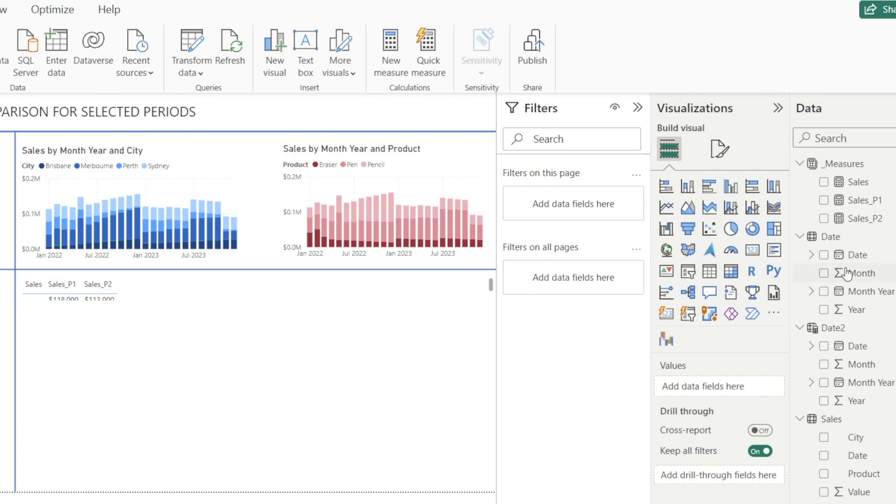
pyautogui.click(708, 272)
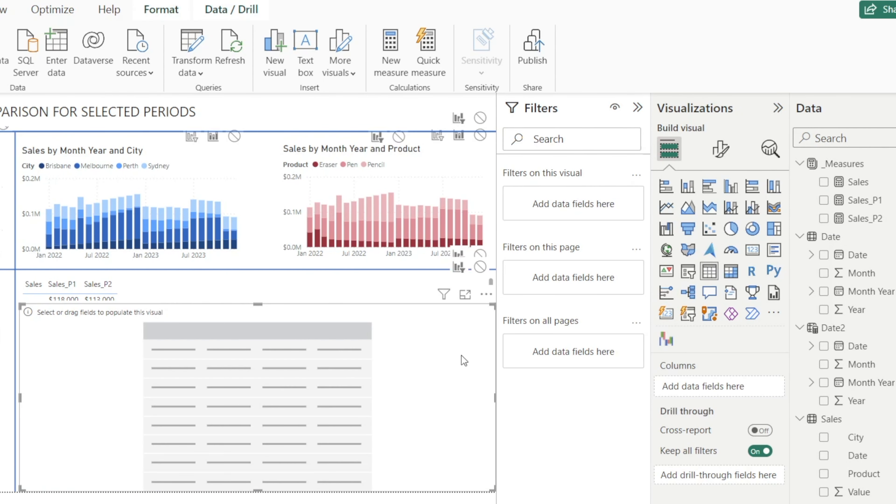
pyautogui.moveTo(864, 201); pyautogui.dragTo(774, 388)
pyautogui.moveTo(854, 218); pyautogui.dragTo(763, 402)
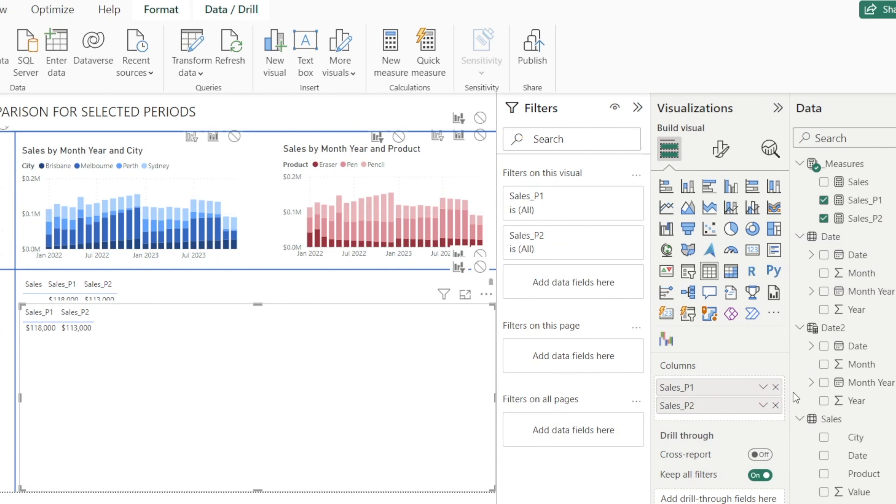
pyautogui.moveTo(854, 437); pyautogui.dragTo(707, 387)
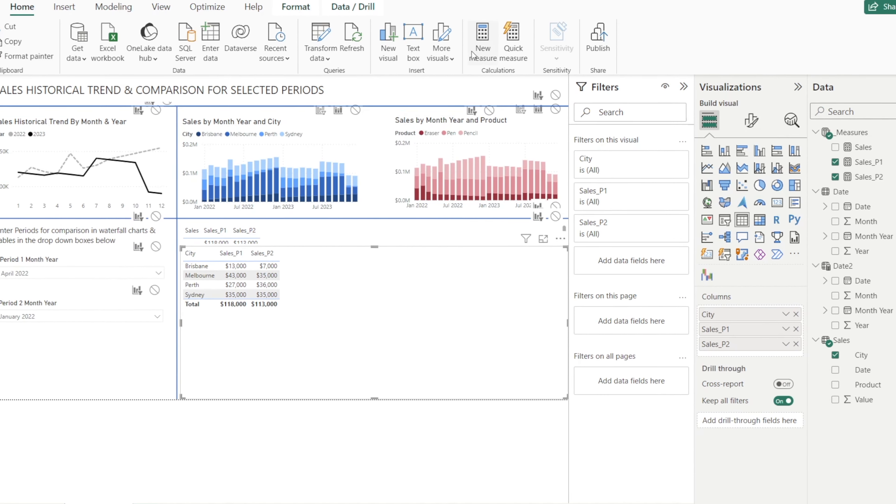
# - Create a new measure Var21 = [Sales_P2]- [Sales_P1]
pyautogui.click(484, 39)
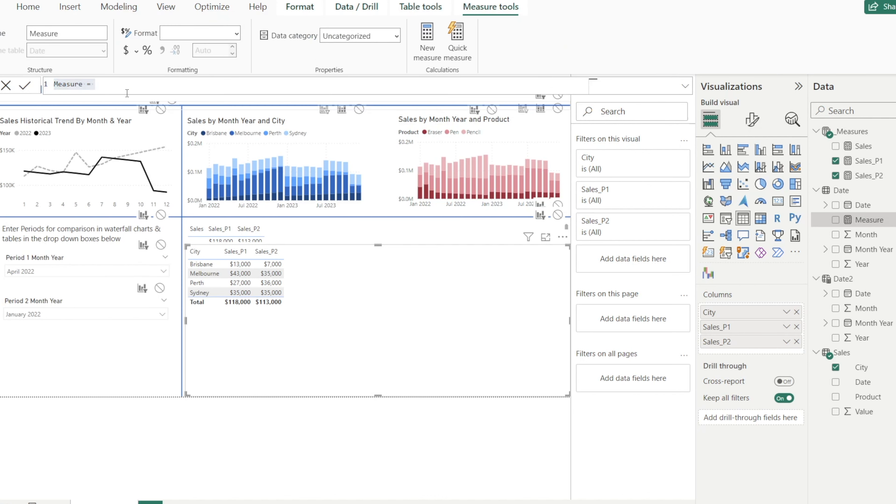
pyautogui.write('Var')
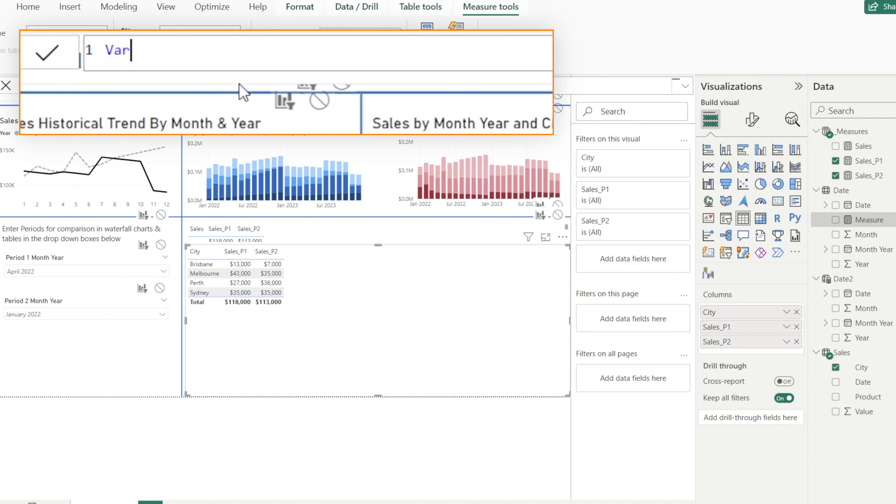
pyautogui.write('21 = [Sales')
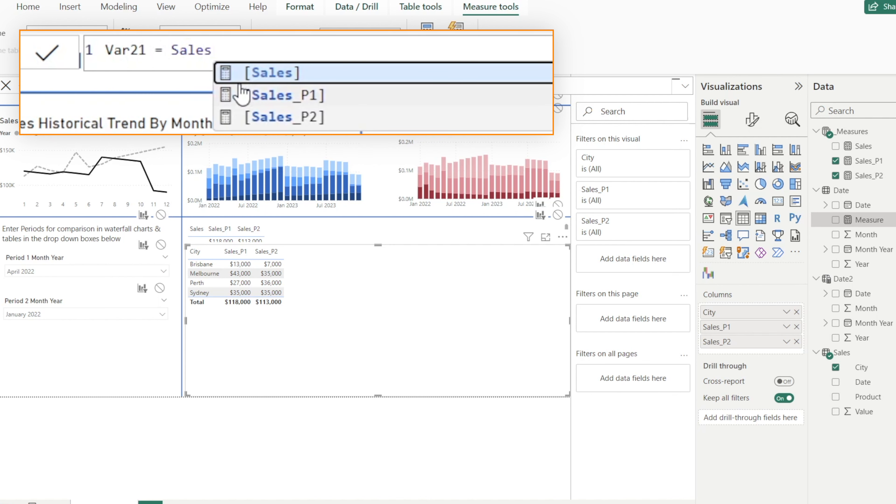
pyautogui.write('_P2')
pyautogui.press('Tab')
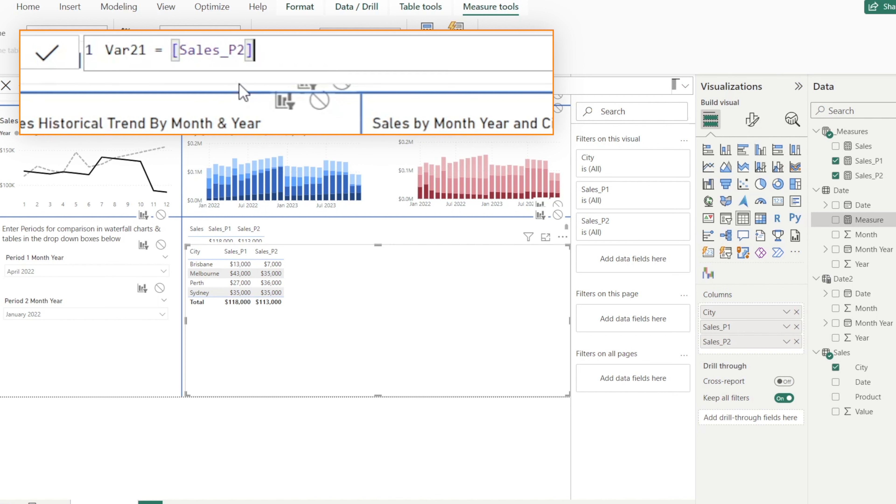
pyautogui.write('- [Sales')
pyautogui.press('Down')
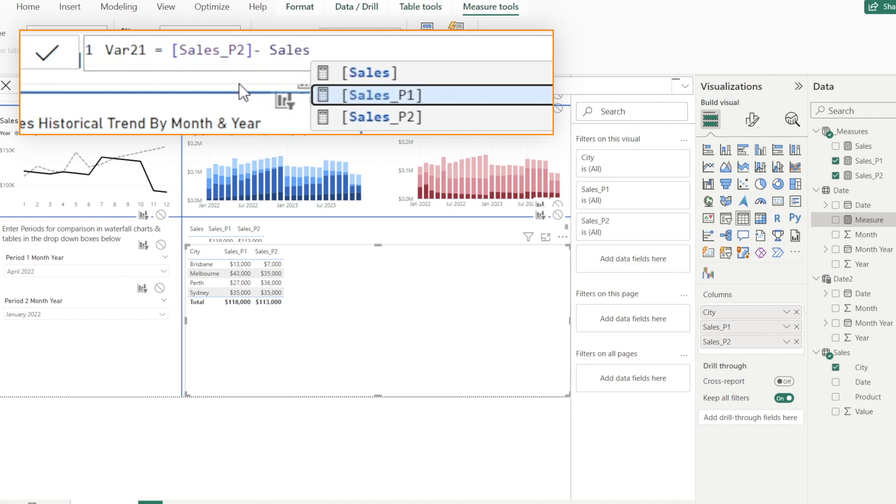
pyautogui.press('Tab')
pyautogui.click(26, 85)
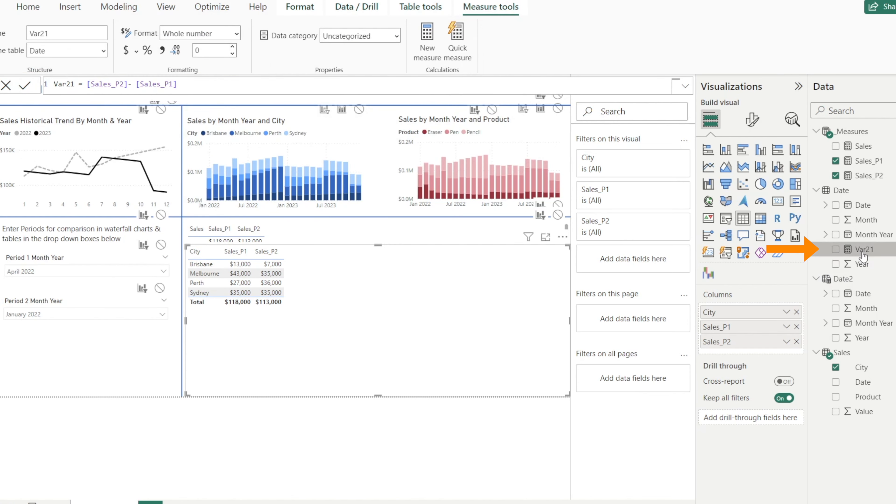
# - Add Var21 as the last column of the City table and format the measure as Currency
pyautogui.moveTo(864, 250); pyautogui.dragTo(789, 354)
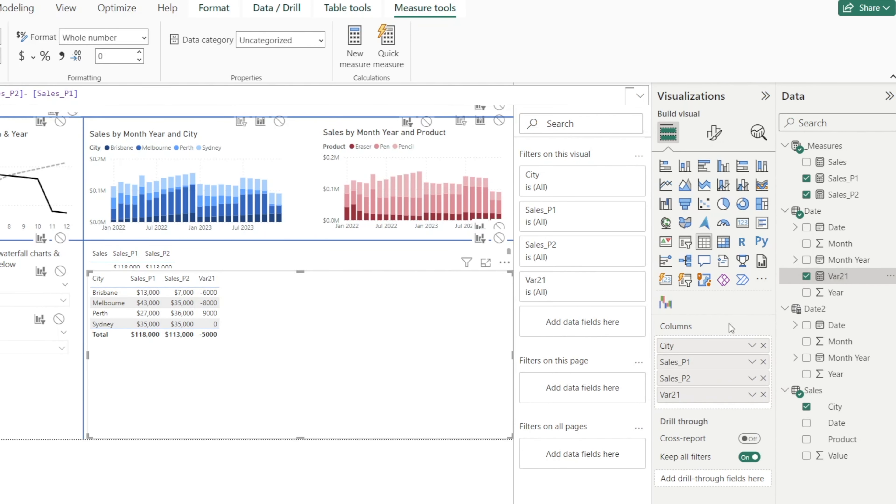
pyautogui.click(22, 56)
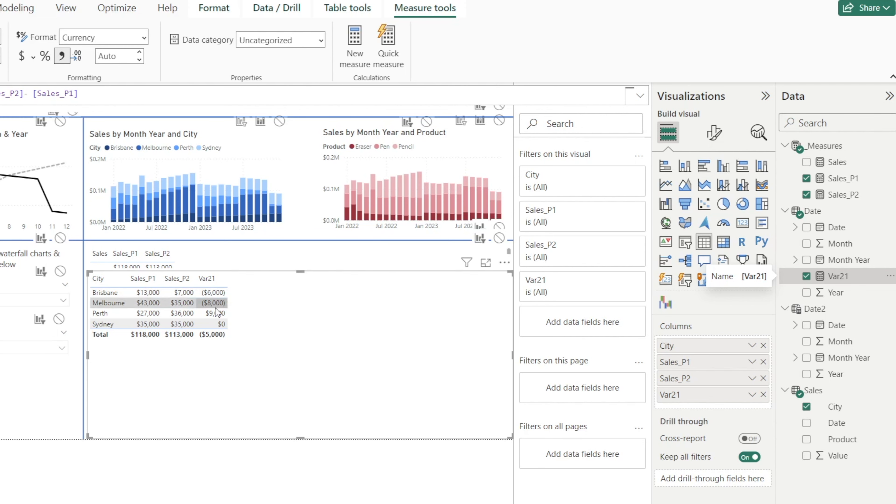
# - Start a gradient font color rule for Var21 with red minimum, an added red middle color and black maximum
pyautogui.rightClick(695, 403)
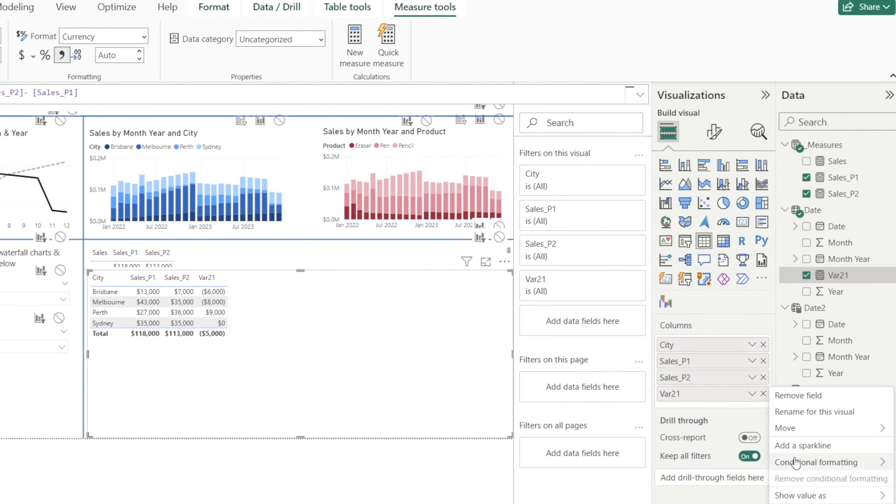
pyautogui.moveTo(796, 464)
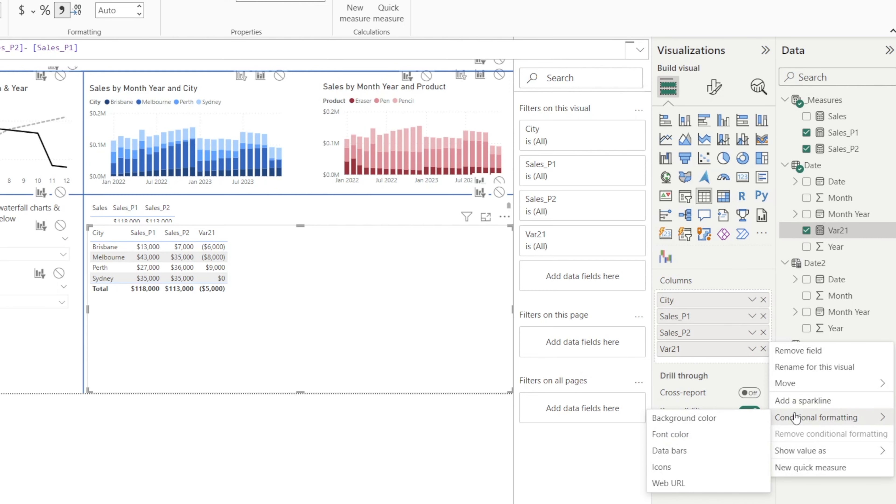
pyautogui.click(704, 439)
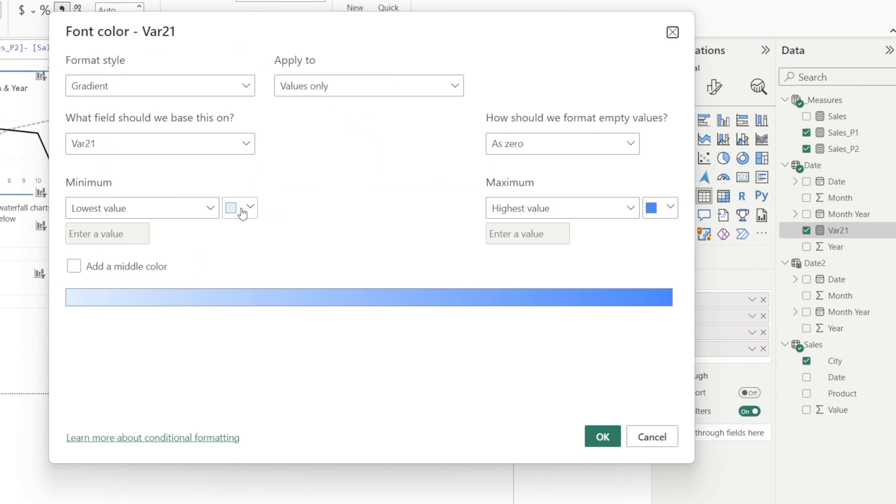
pyautogui.click(240, 209)
pyautogui.click(413, 232)
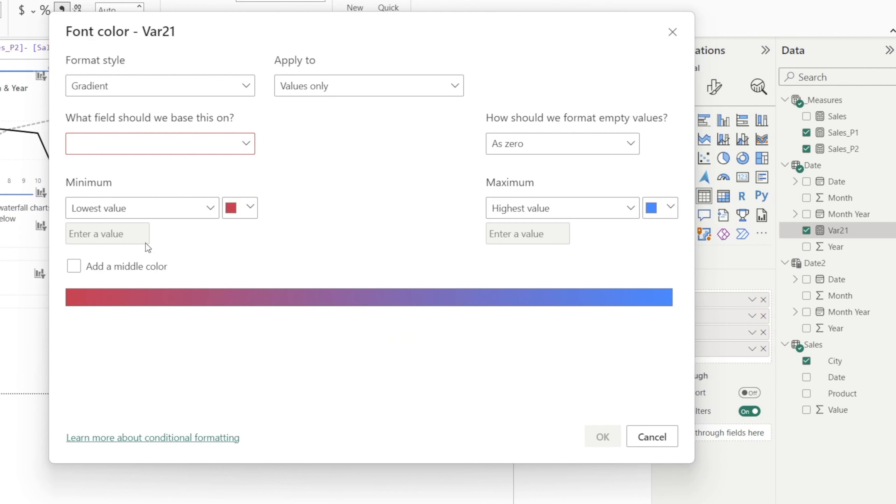
pyautogui.click(78, 269)
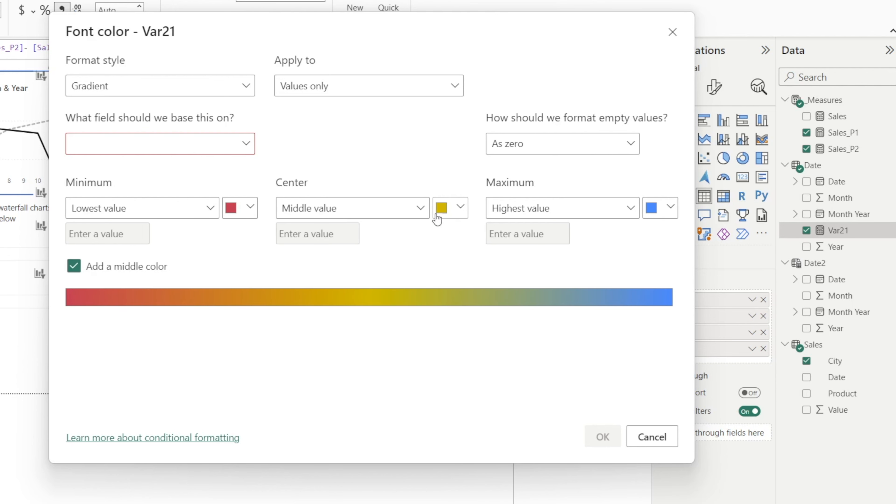
pyautogui.click(460, 208)
pyautogui.click(624, 231)
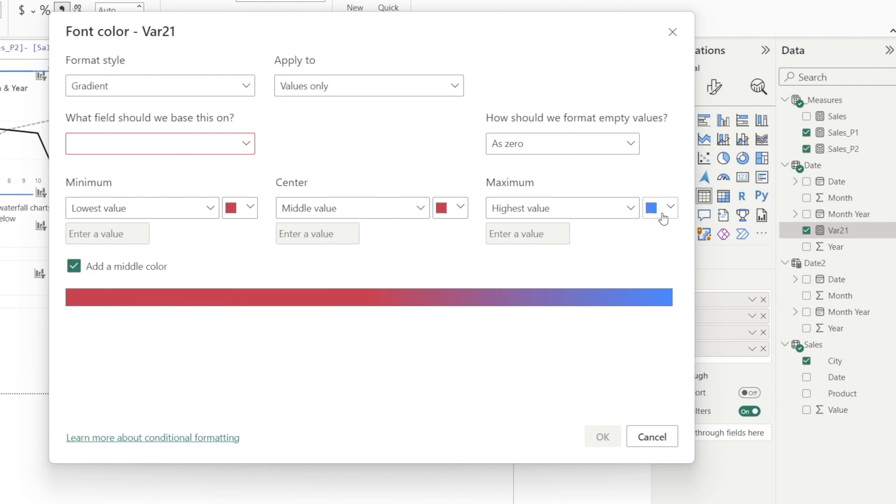
pyautogui.click(670, 208)
pyautogui.click(502, 230)
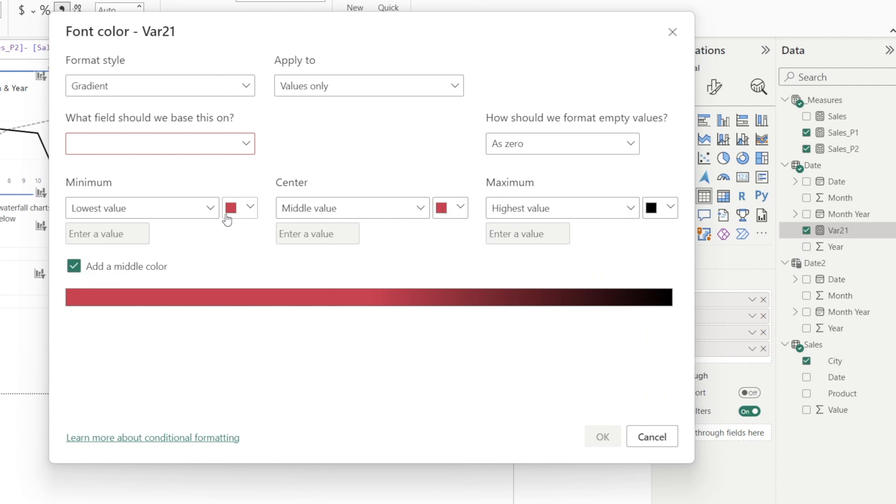
# - Set custom gradient thresholds of -0.01 for the minimum, 0 for the center and 0.01 for the maximum
pyautogui.click(211, 208)
pyautogui.click(171, 250)
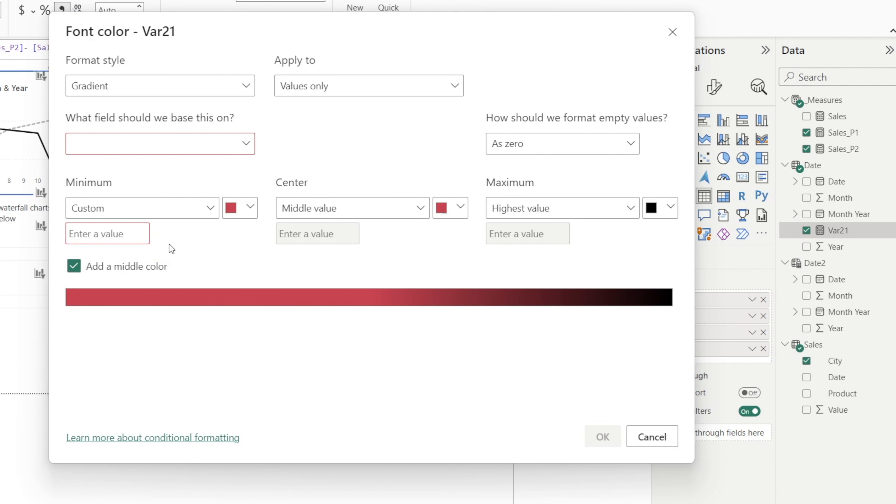
pyautogui.write('-0.01')
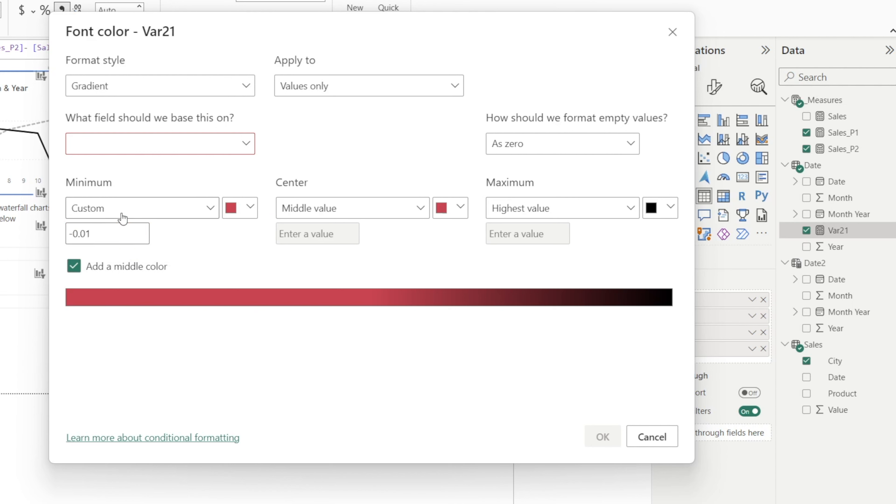
pyautogui.click(414, 213)
pyautogui.click(348, 256)
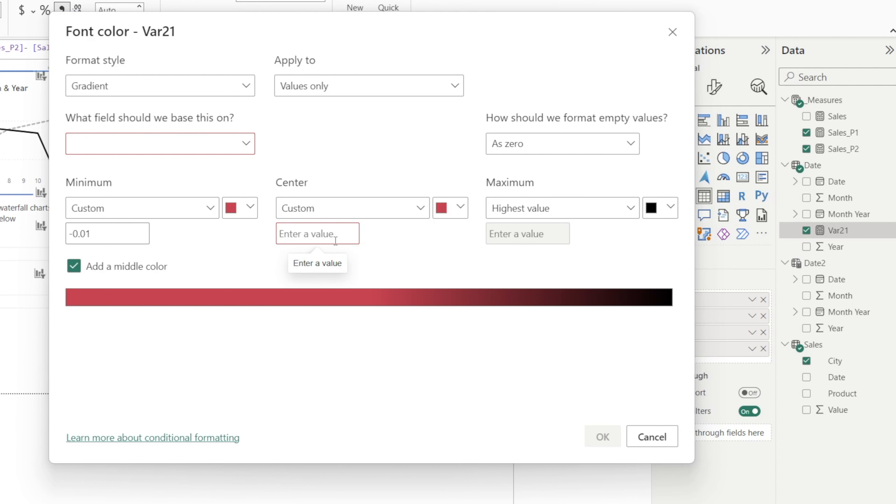
pyautogui.write('0')
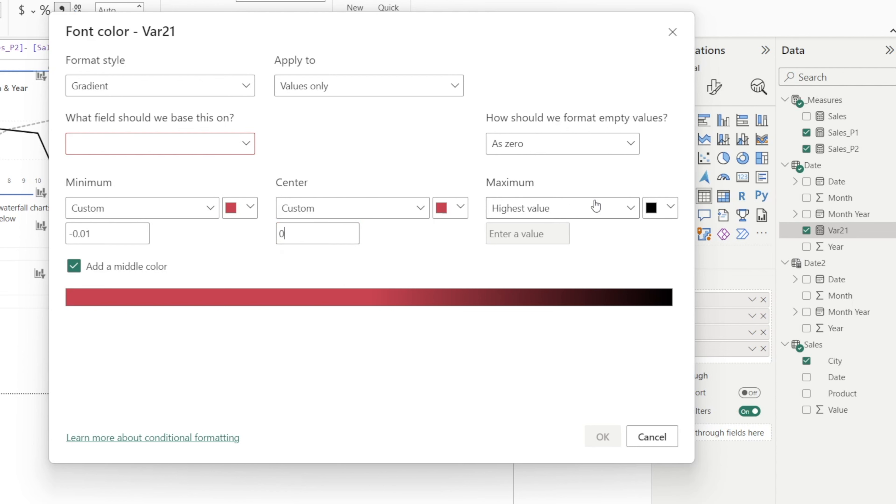
pyautogui.click(634, 212)
pyautogui.click(592, 251)
pyautogui.write('1')
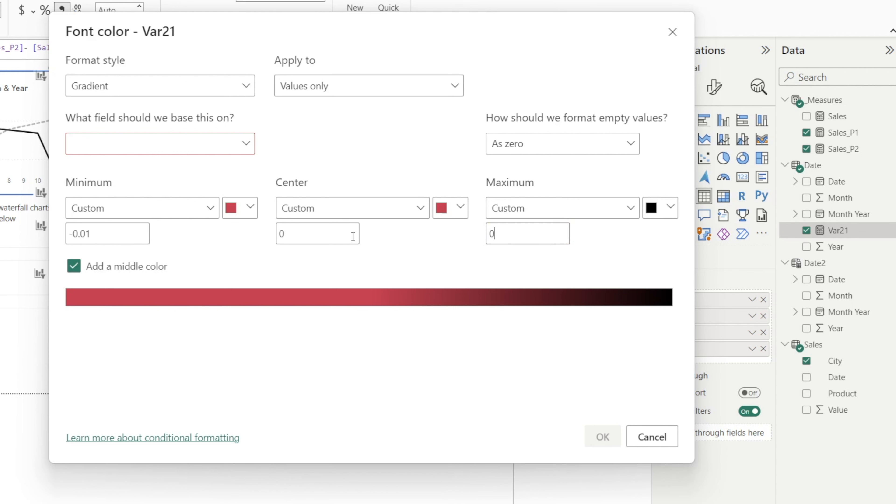
pyautogui.click(552, 144)
pyautogui.click(552, 144)
# - Apply the font color rule to values and totals, based on the Var21 measure, and accept it
pyautogui.click(457, 88)
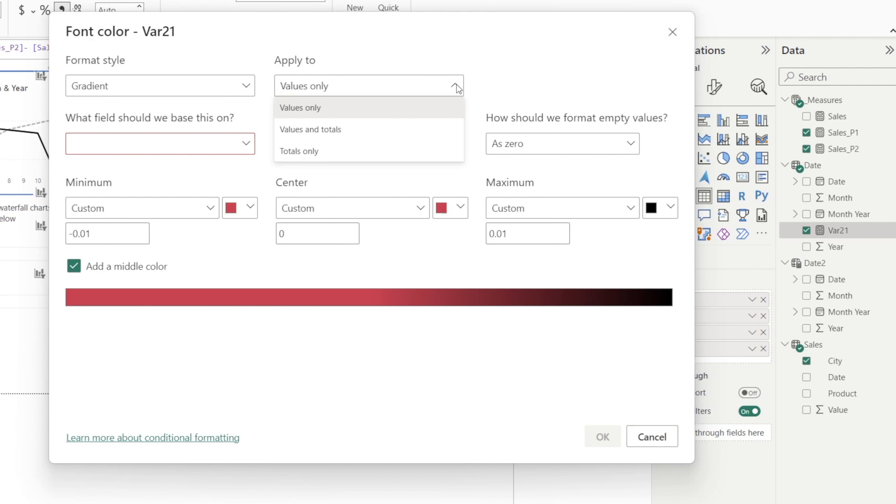
pyautogui.click(426, 128)
pyautogui.click(247, 144)
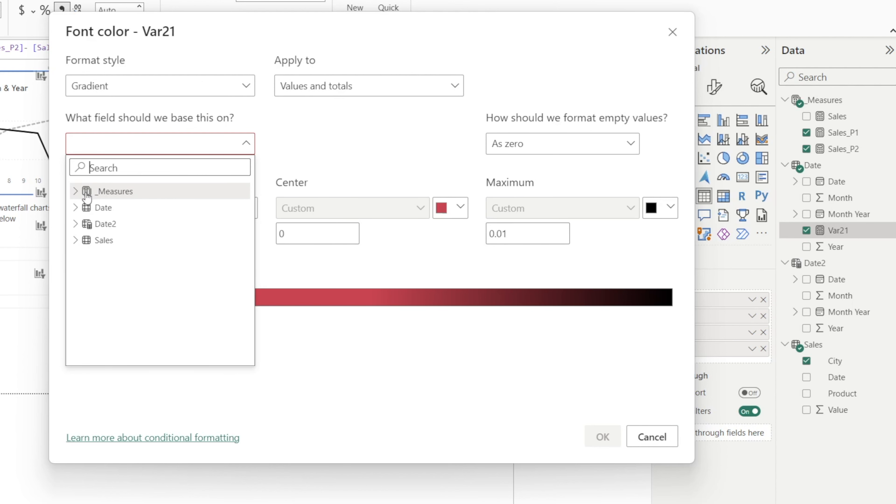
pyautogui.click(76, 193)
pyautogui.click(76, 257)
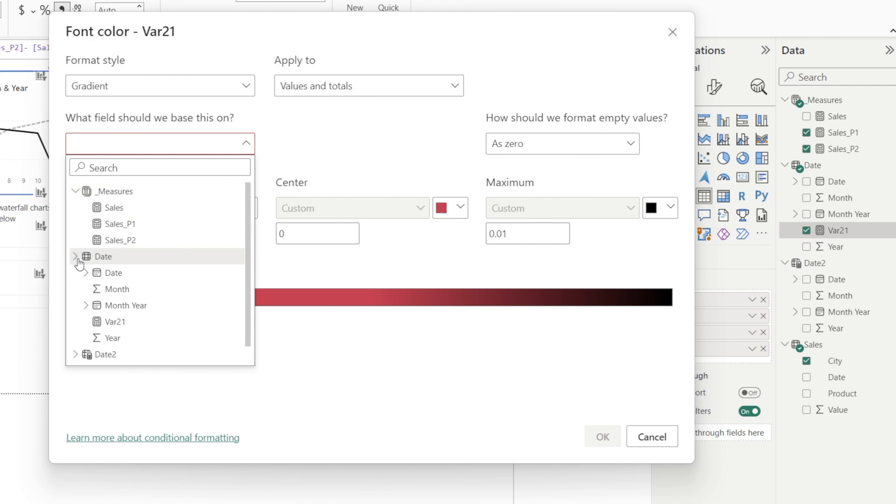
pyautogui.click(108, 322)
pyautogui.click(604, 438)
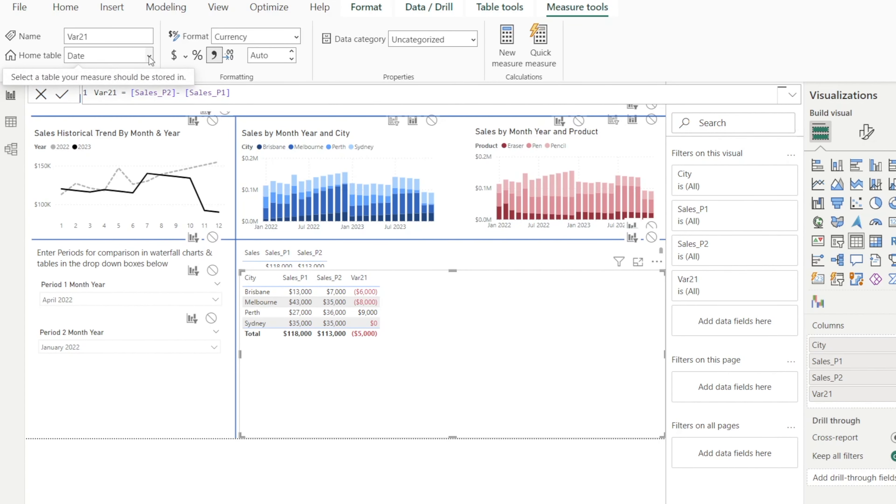
# - Change the home table of the Var21 measure to _Measures
pyautogui.click(149, 56)
pyautogui.click(118, 74)
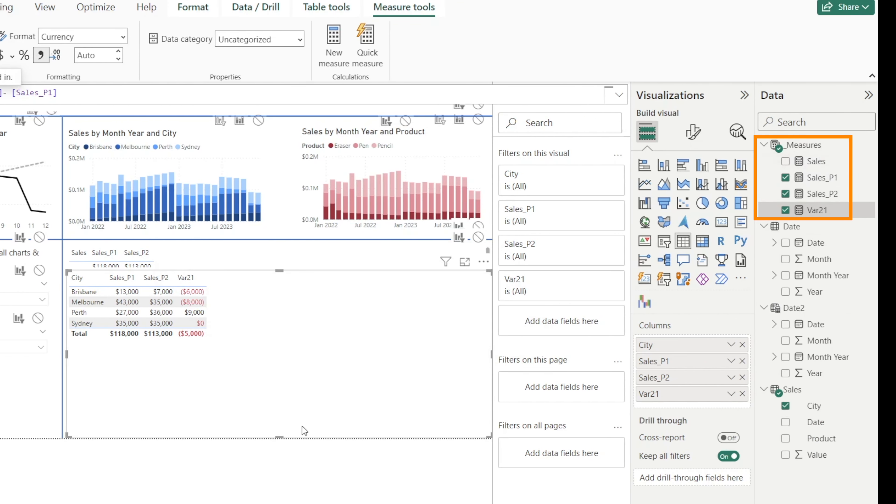
# - Lower the upper edge of the City table and delete the narrow Sales, Sales_P1 and Sales_P2 table above it
pyautogui.moveTo(279, 271); pyautogui.dragTo(279, 318)
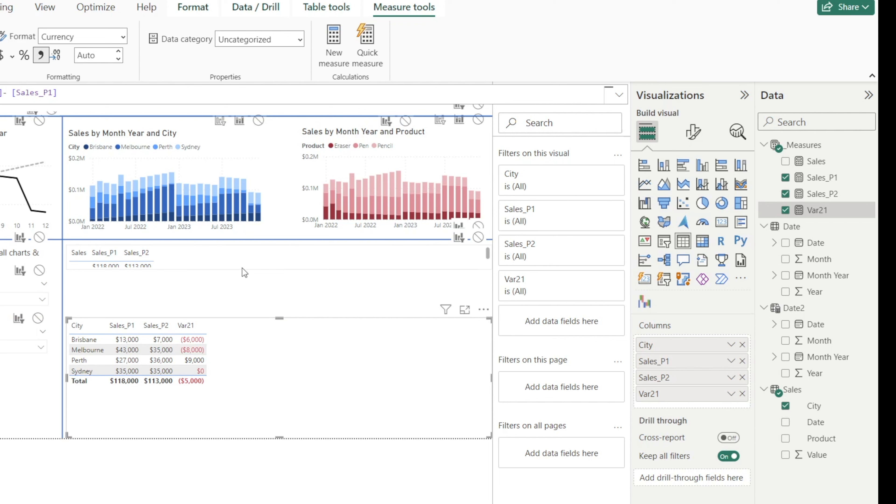
pyautogui.click(243, 264)
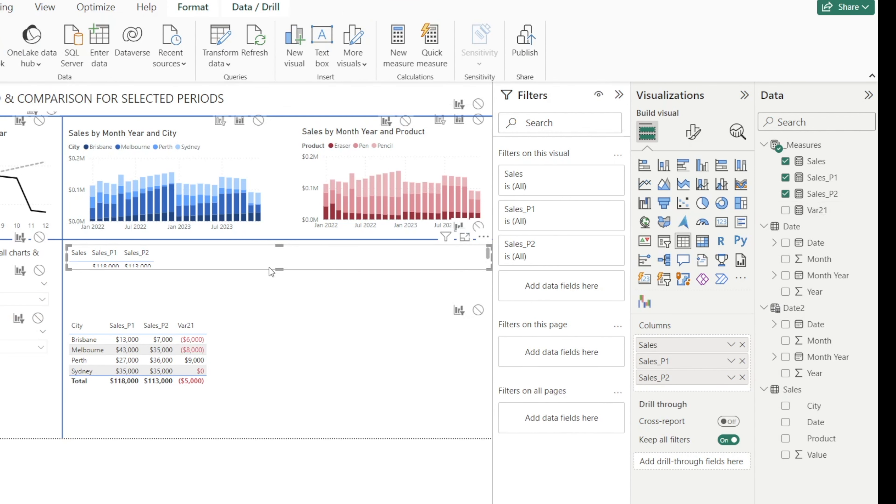
pyautogui.press('Delete')
# - Narrow and shorten the City table to fit closely around its four columns, with rows sorted by Sales_P2 descending
pyautogui.click(257, 341)
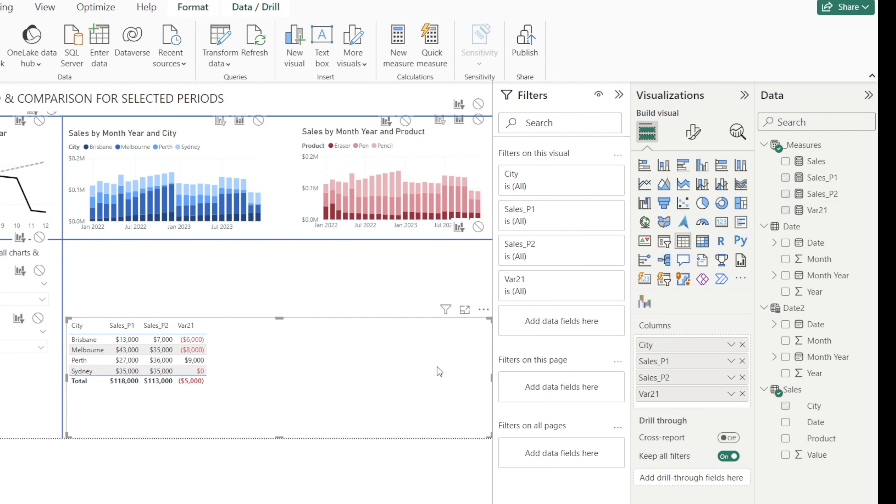
pyautogui.moveTo(492, 376); pyautogui.dragTo(230, 401)
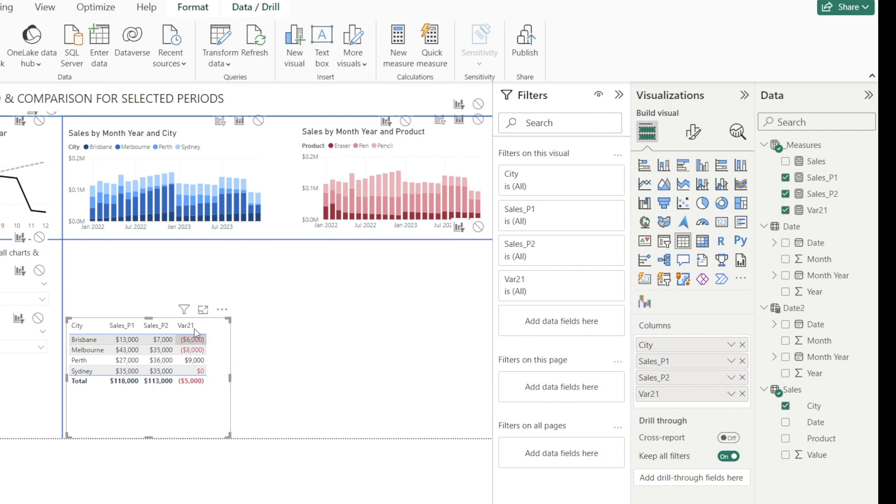
pyautogui.moveTo(149, 326); pyautogui.dragTo(148, 360)
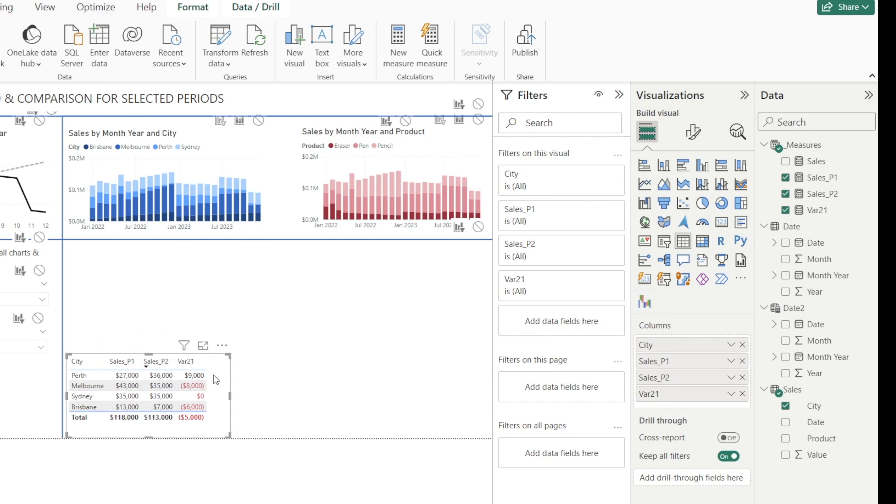
# - Place a copy of the City table below the product chart and replace its City column with Product as the first column
pyautogui.moveTo(219, 385); pyautogui.dragTo(468, 395)
pyautogui.click(742, 345)
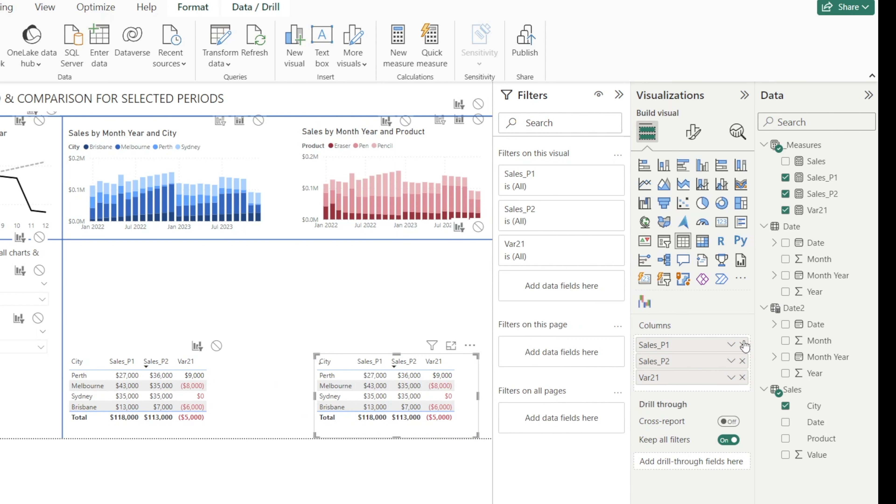
pyautogui.moveTo(833, 439); pyautogui.dragTo(710, 336)
pyautogui.moveTo(713, 395); pyautogui.dragTo(716, 342)
pyautogui.click(284, 409)
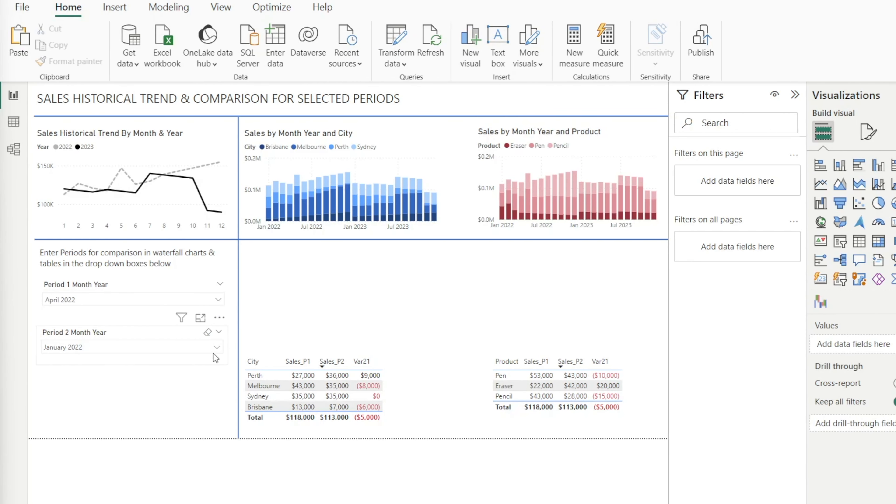
# - Set the Period 2 Month Year slicer to October 2023 and the Period 1 Month Year slicer to January 2022
pyautogui.click(217, 348)
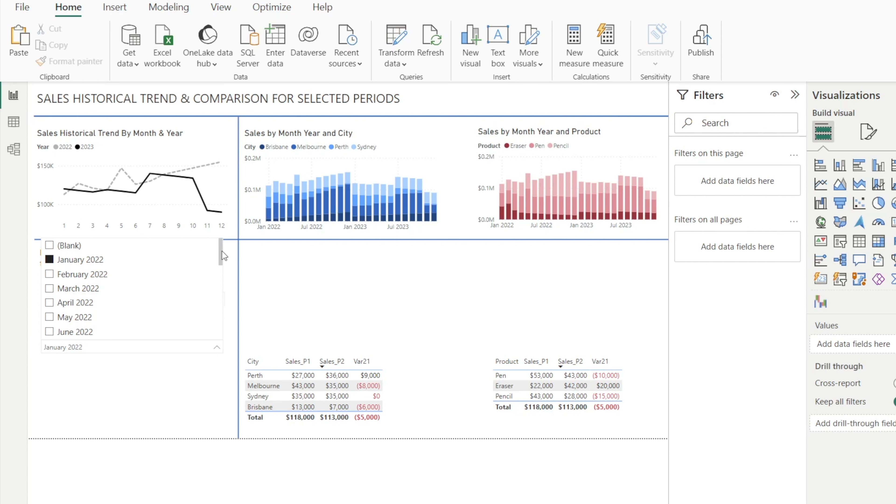
pyautogui.moveTo(218, 257); pyautogui.dragTo(220, 323)
pyautogui.click(58, 304)
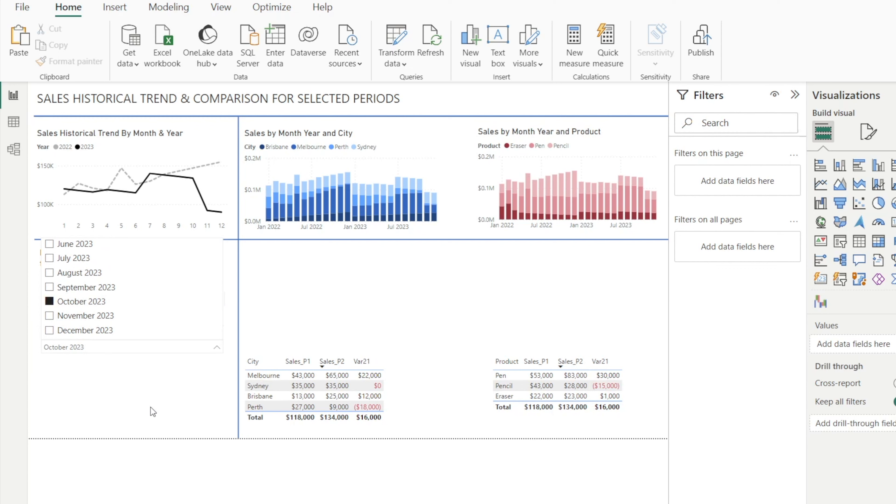
pyautogui.click(150, 400)
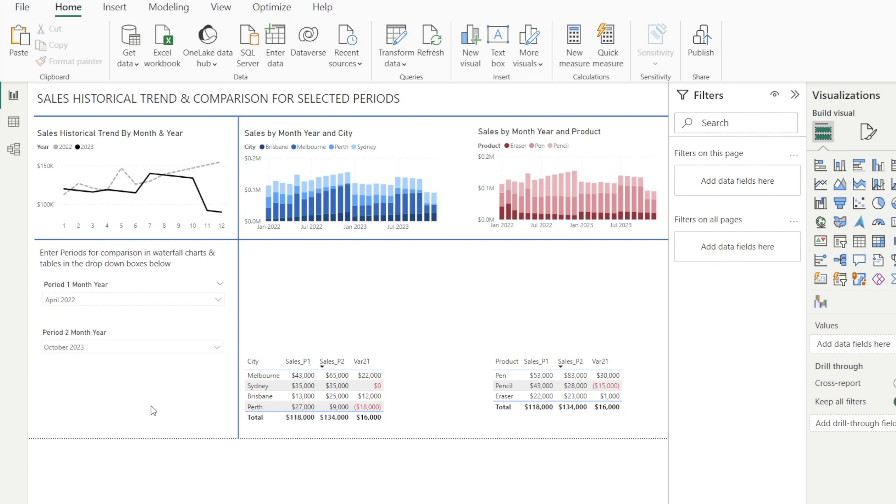
pyautogui.click(217, 300)
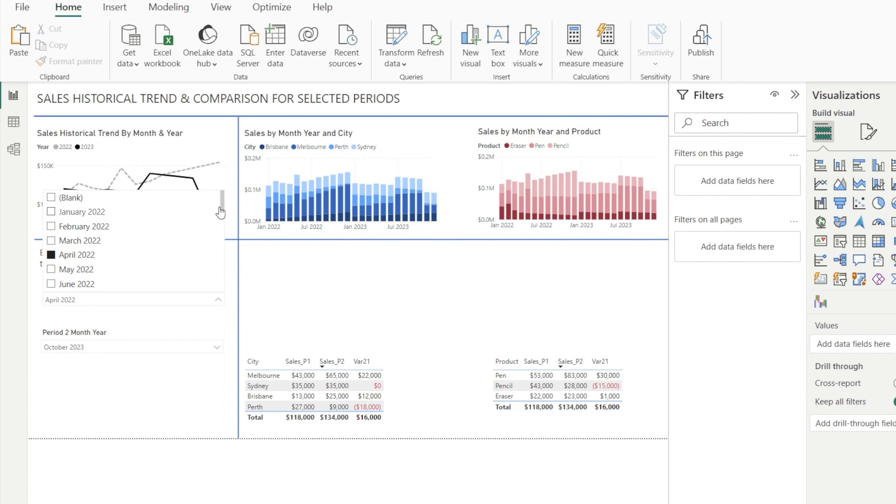
pyautogui.click(51, 211)
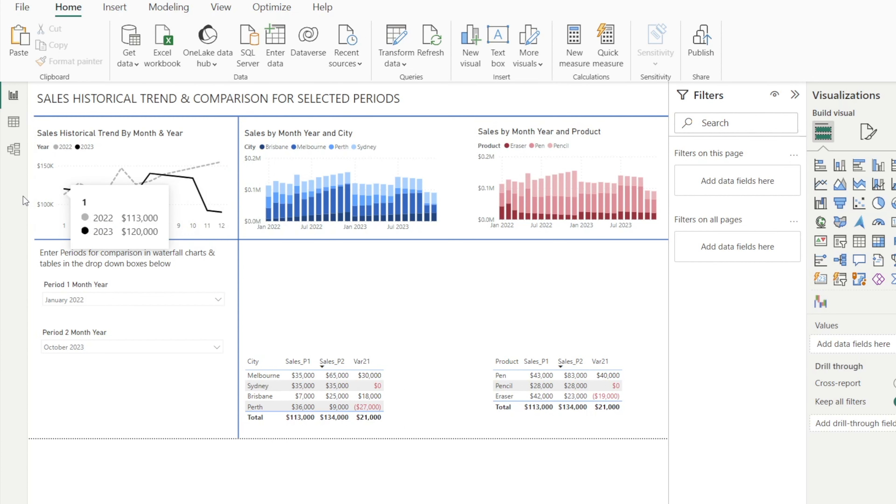
# - Shift the City table slightly to the right and give it the title "Sales By City, P1 vs P2"
pyautogui.moveTo(395, 391); pyautogui.dragTo(414, 392)
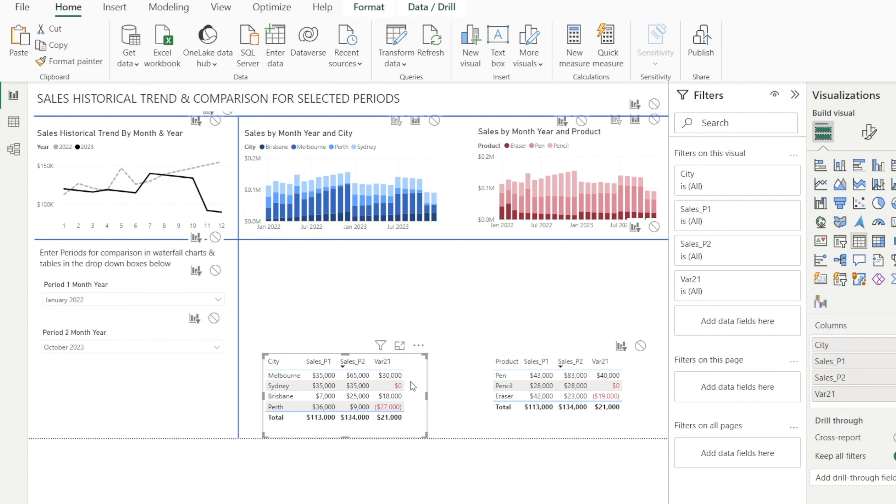
pyautogui.press('Escape')
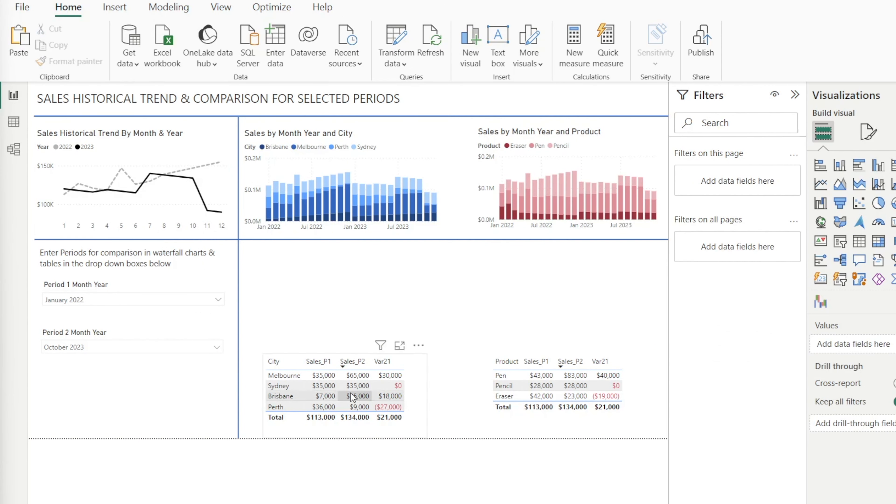
pyautogui.click(420, 386)
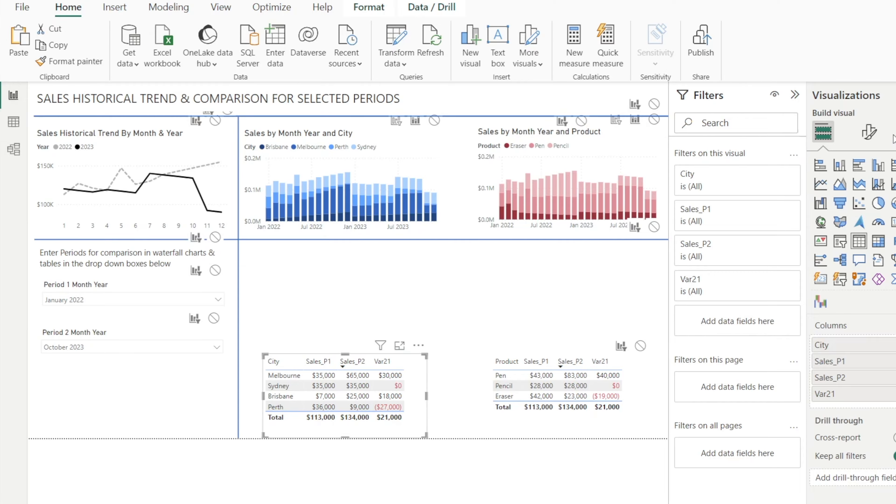
pyautogui.click(869, 131)
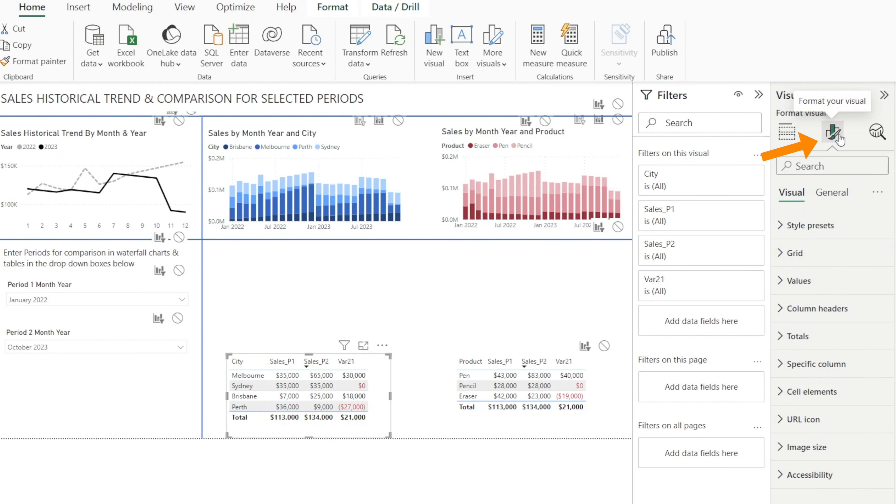
pyautogui.click(826, 188)
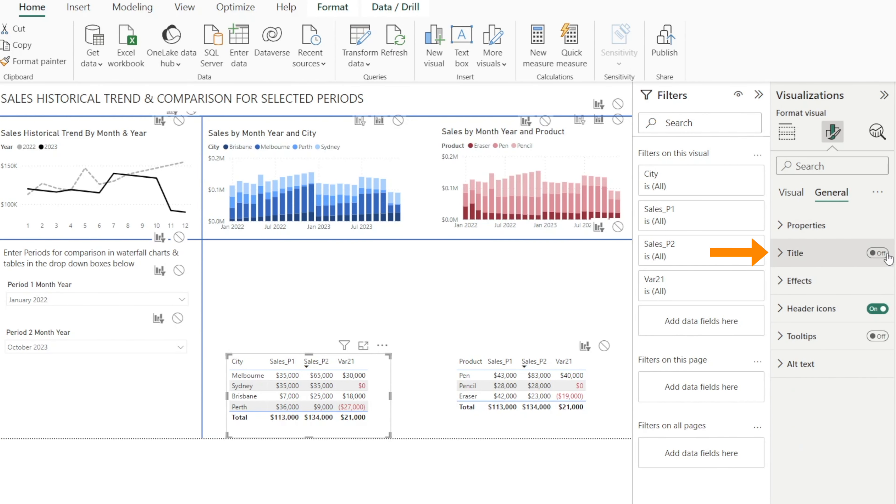
pyautogui.click(878, 253)
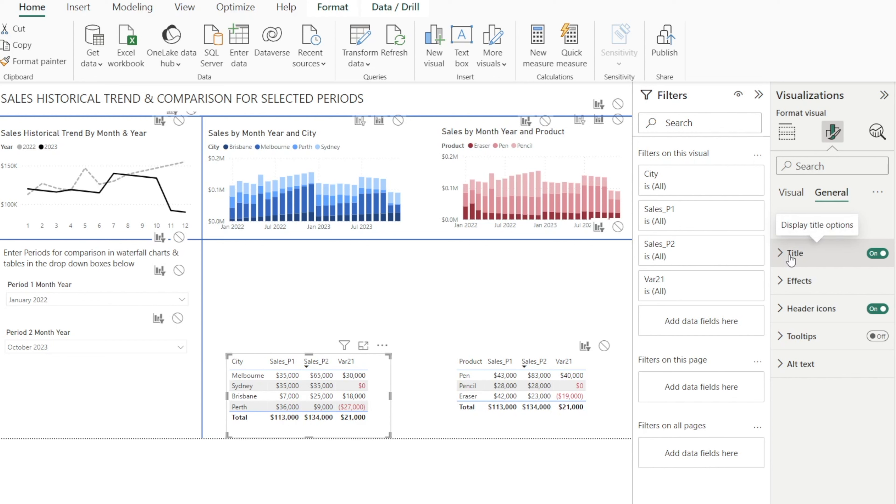
pyautogui.click(791, 253)
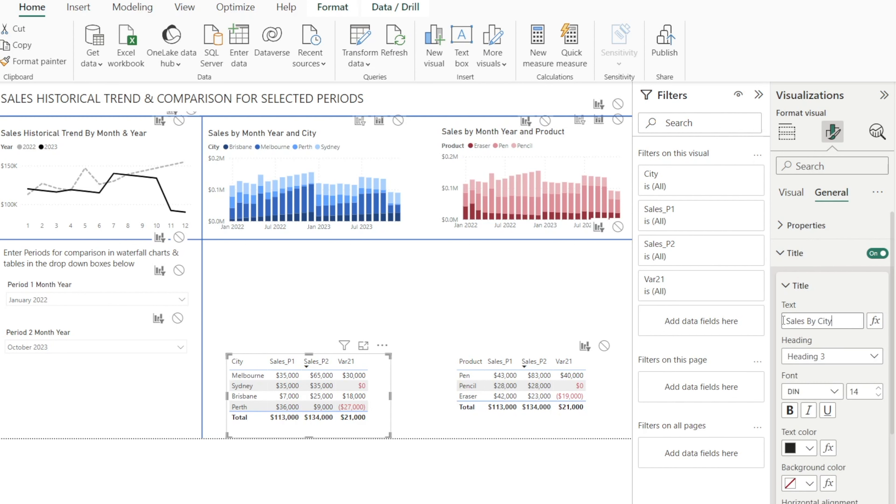
pyautogui.write('P2')
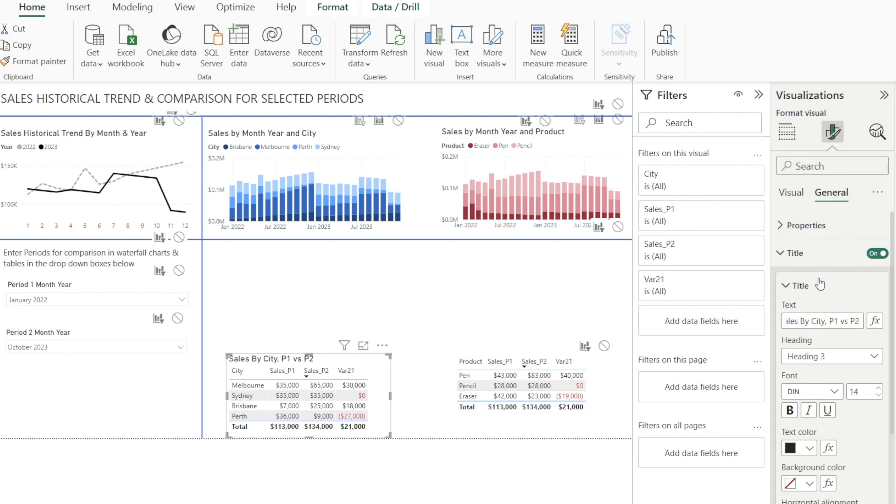
pyautogui.click(835, 296)
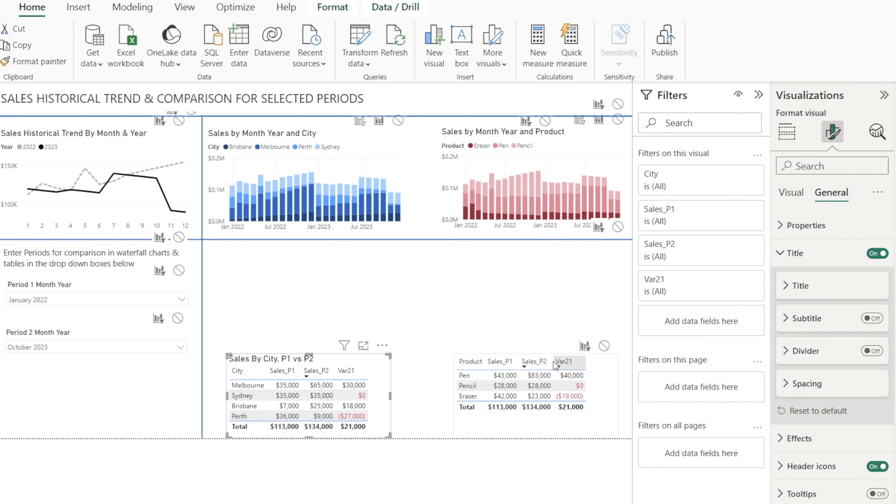
# - Turn on the Product table's title and set its text to "Sales By Product, P1 vs P2"
pyautogui.click(613, 375)
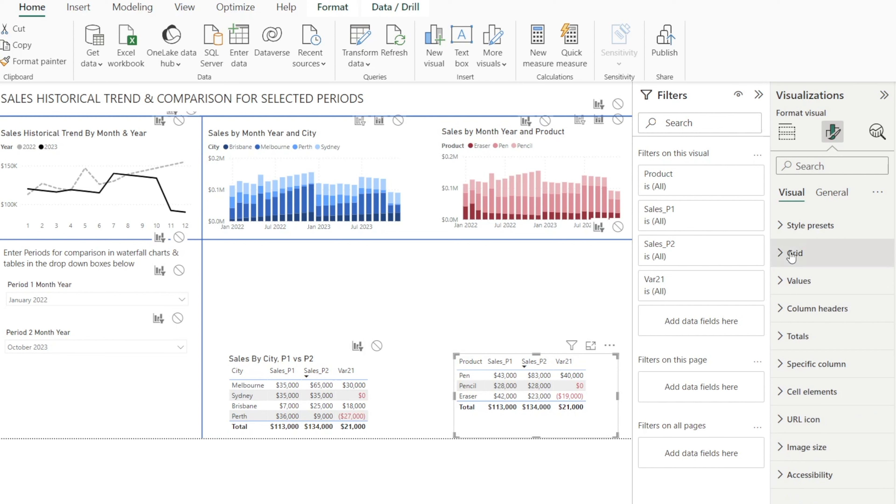
pyautogui.click(841, 192)
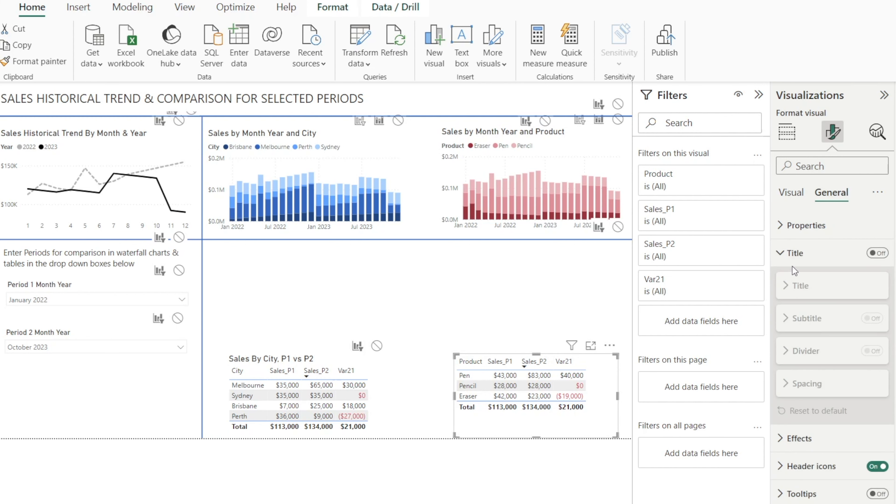
pyautogui.click(881, 254)
pyautogui.click(796, 287)
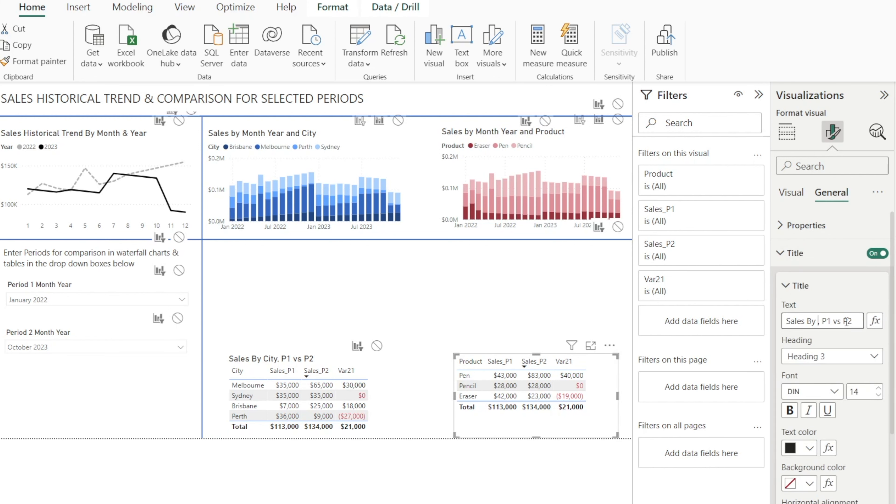
pyautogui.write('Product, P1 vs P2')
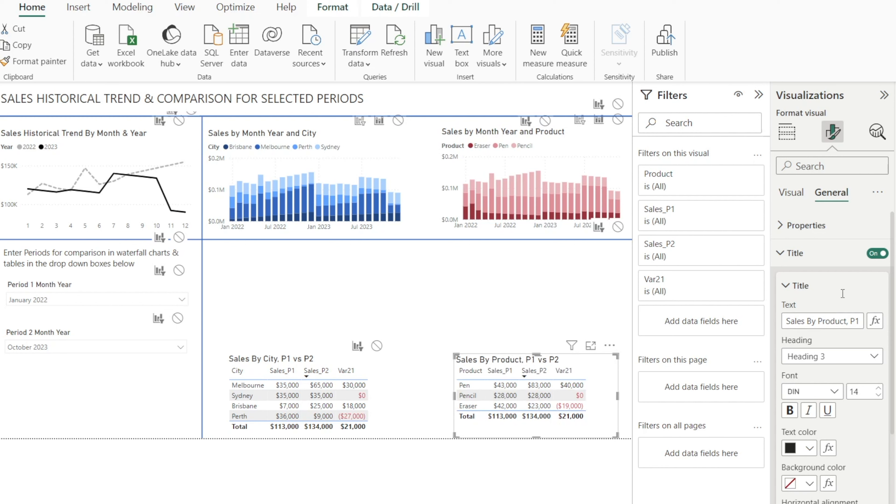
pyautogui.click(545, 481)
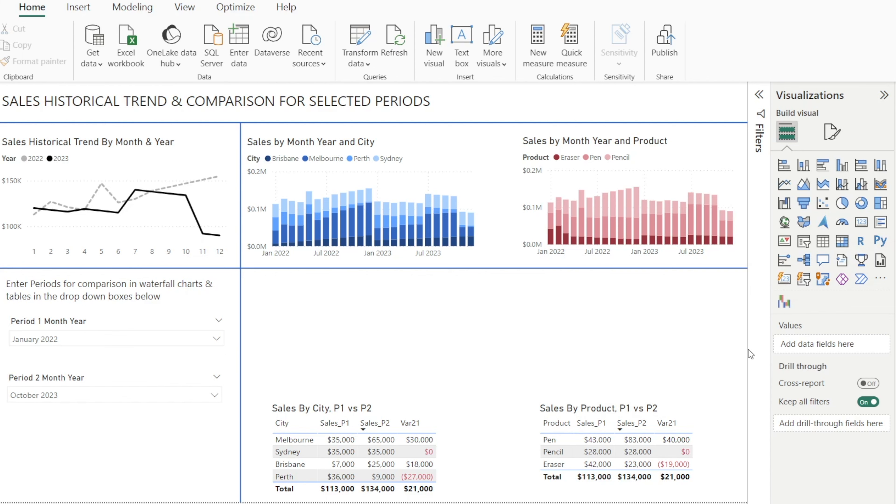
# - Rename the Var21 measure as Sales Var21
pyautogui.click(895, 210)
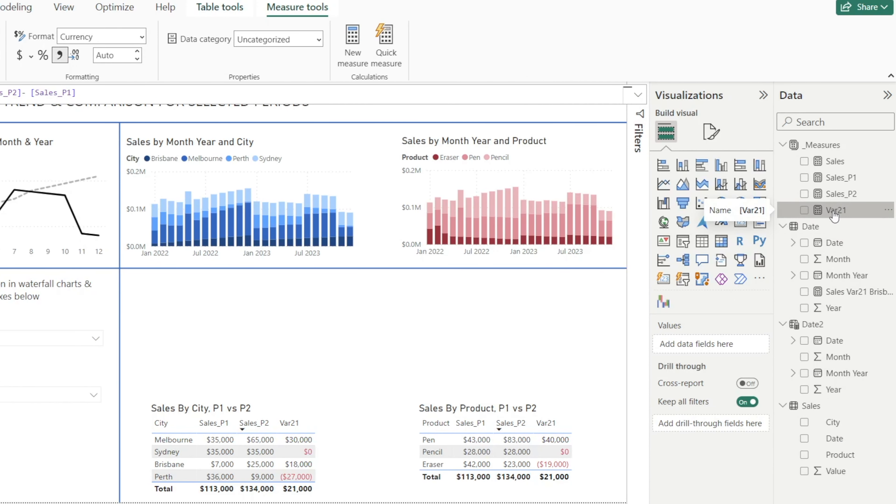
pyautogui.rightClick(834, 216)
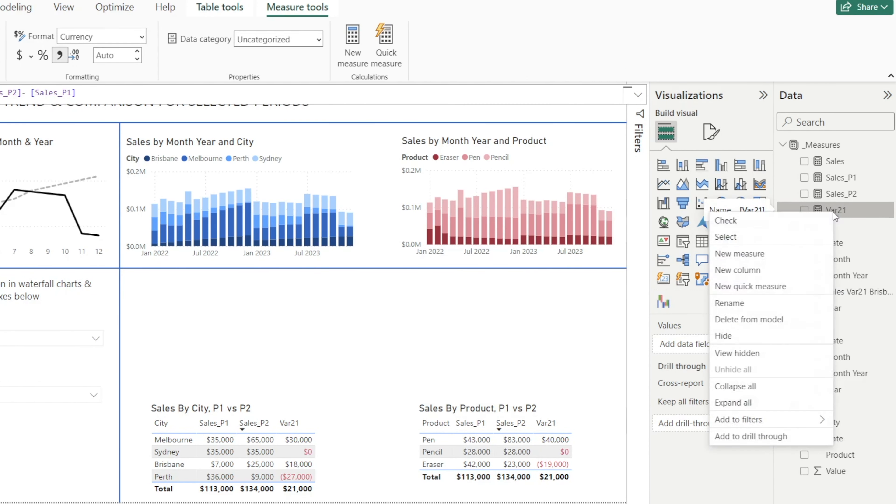
pyautogui.click(814, 304)
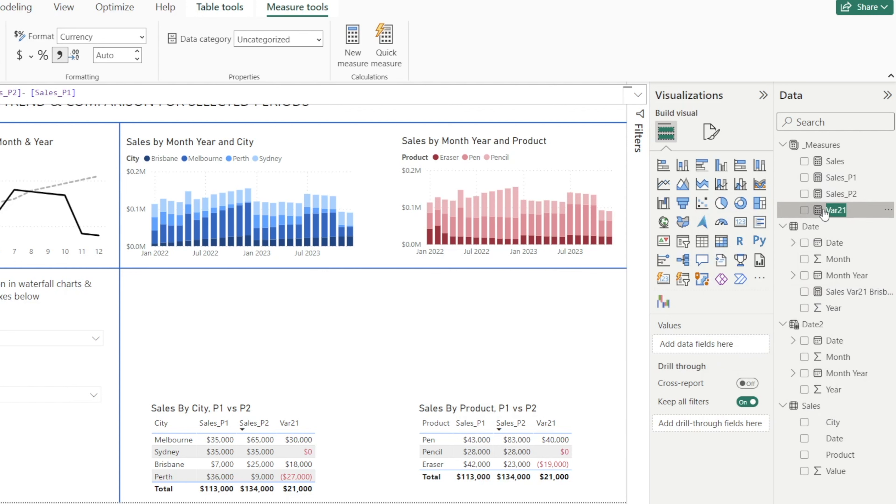
pyautogui.press('Return')
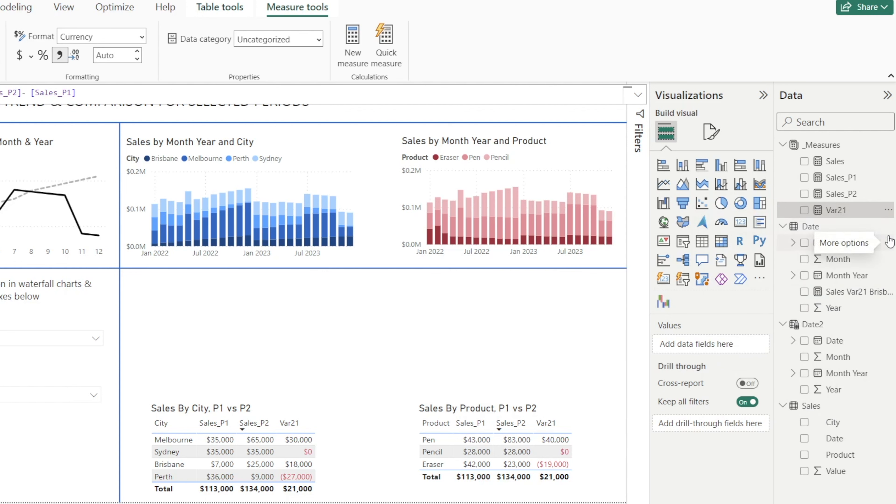
pyautogui.write('Sales')
pyautogui.press('Return')
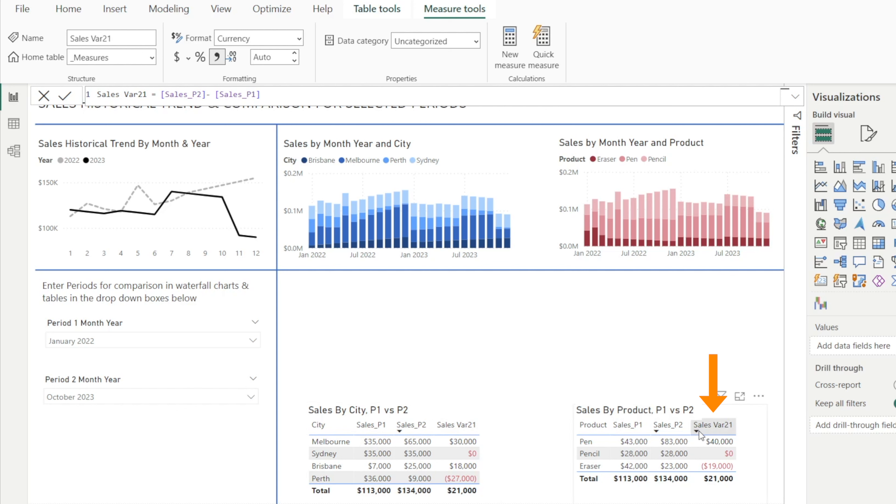
pyautogui.click(494, 452)
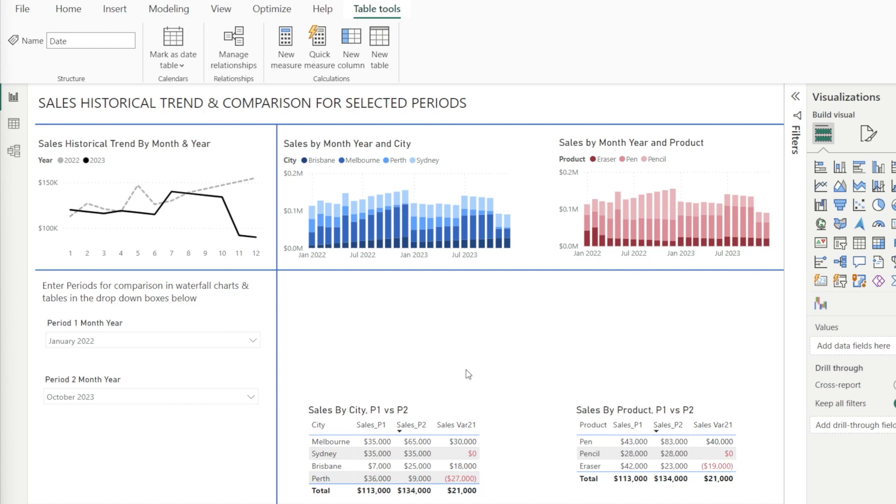
# - Create the measure Sales Var21 Brisbane = Calculate ([Sales Var21], KEEPFILTERS(Sales[City] = "Brisbane")) in the Date table
pyautogui.click(290, 50)
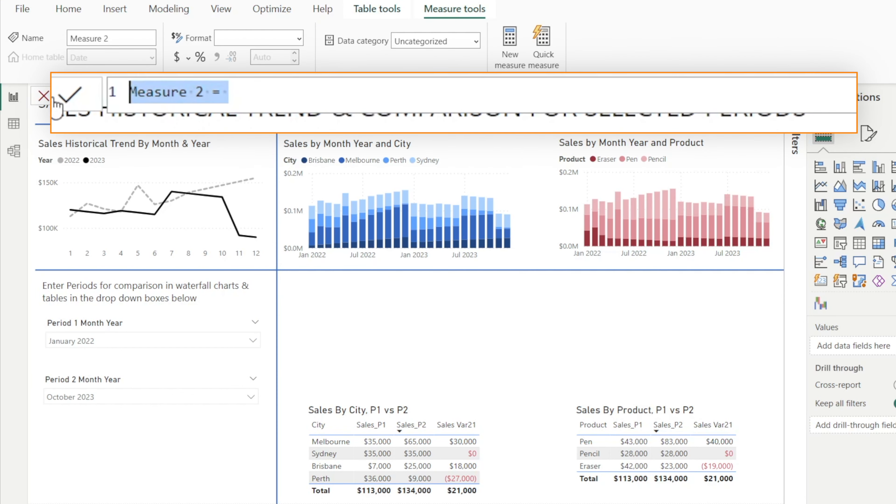
pyautogui.write('Sales Var21 Brisbane = Calculate ([Sales Var21], KEEPFILTERS(Sales[City] = "Brisbane"))')
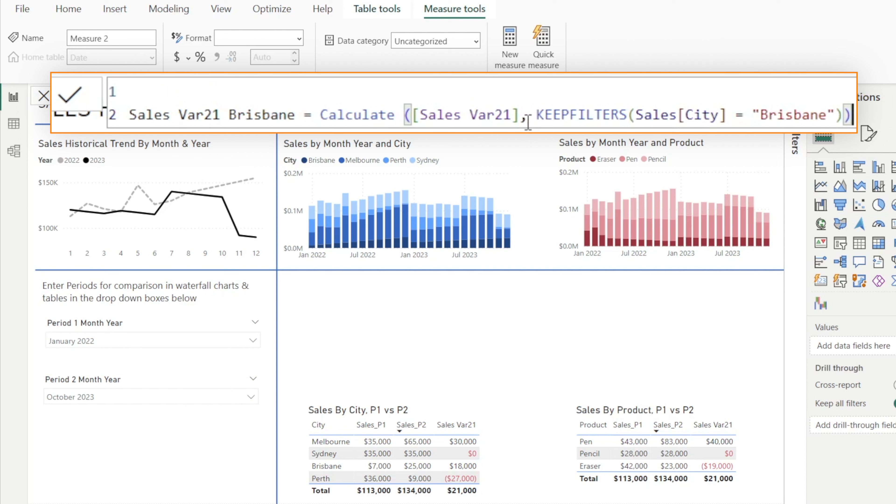
pyautogui.click(536, 116)
pyautogui.hotkey('shift', 'End')
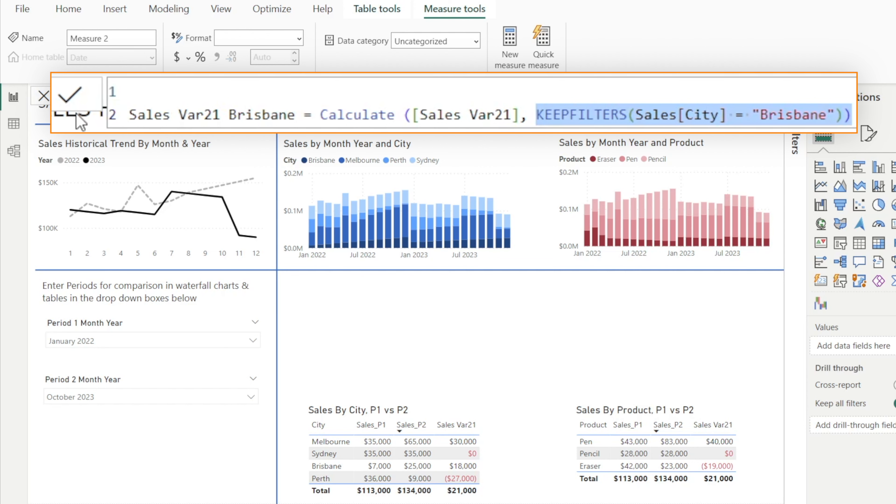
pyautogui.click(75, 99)
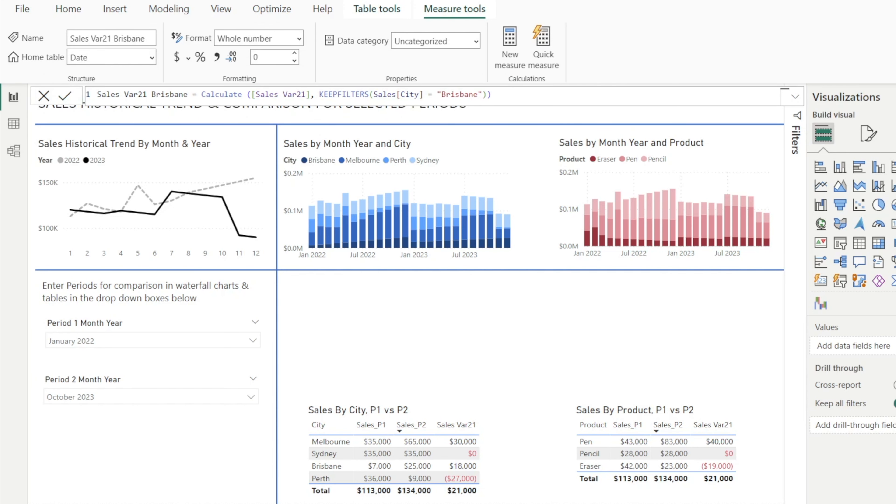
# - Add the Sales Var21 Brisbane measure as the last column of the City table and widen the table to fit it
pyautogui.click(497, 446)
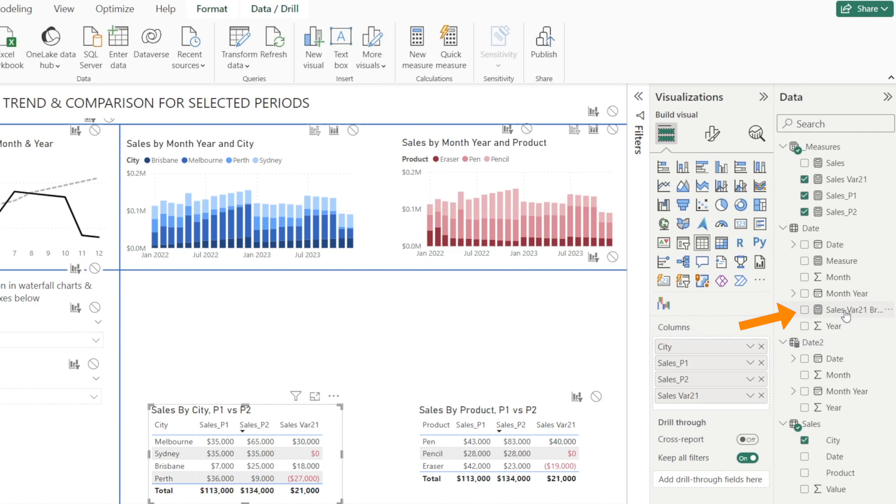
pyautogui.moveTo(846, 312); pyautogui.dragTo(758, 403)
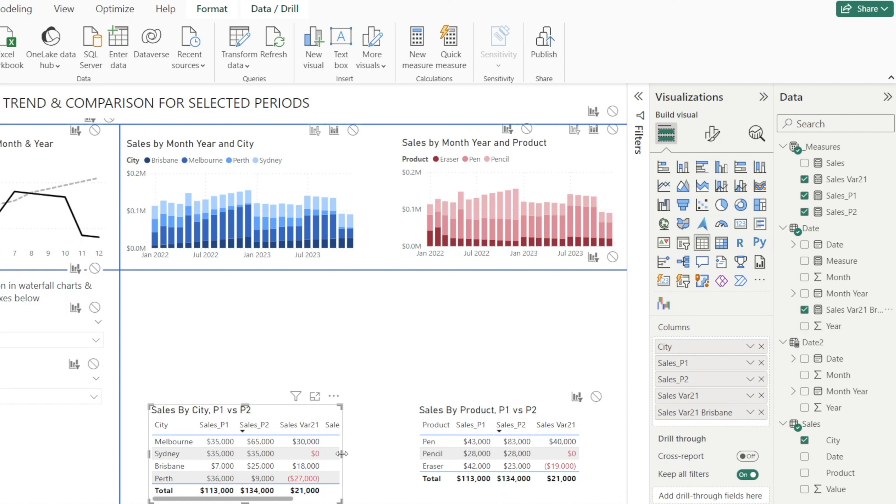
pyautogui.moveTo(365, 458); pyautogui.dragTo(407, 455)
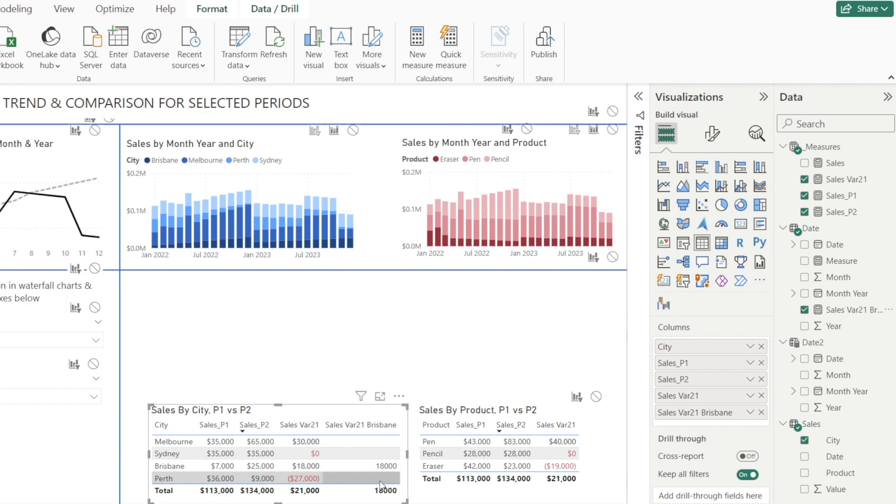
# - Remove KEEPFILTERS from the Sales Var21 Brisbane formula, leaving Calculate ([Sales Var21], (Sales[City] = "Brisbane"))
pyautogui.click(850, 311)
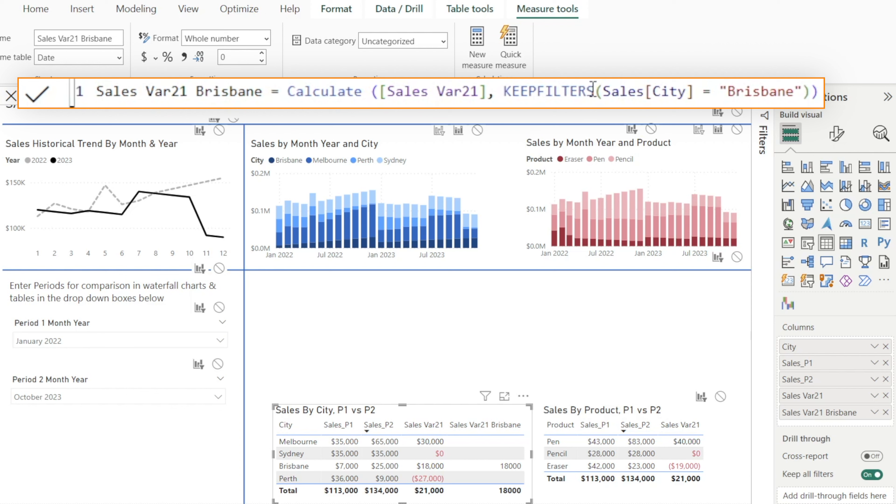
pyautogui.moveTo(599, 92); pyautogui.dragTo(504, 92)
pyautogui.press('BackSpace')
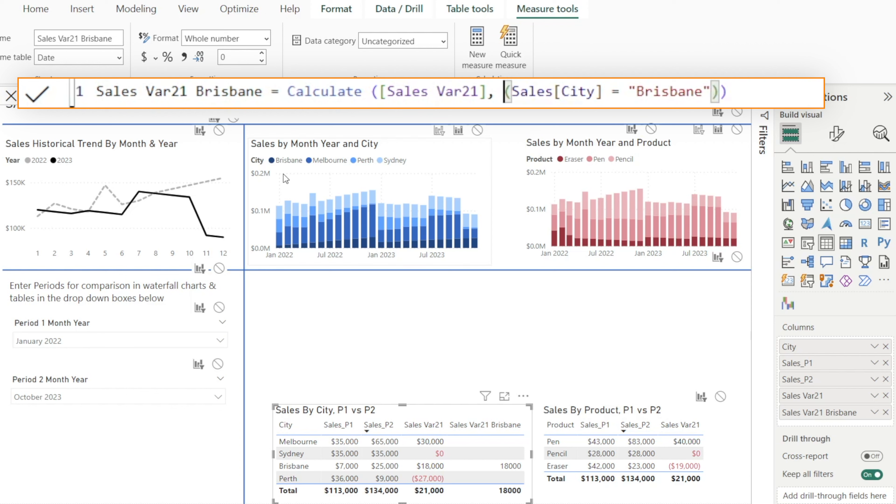
pyautogui.click(37, 94)
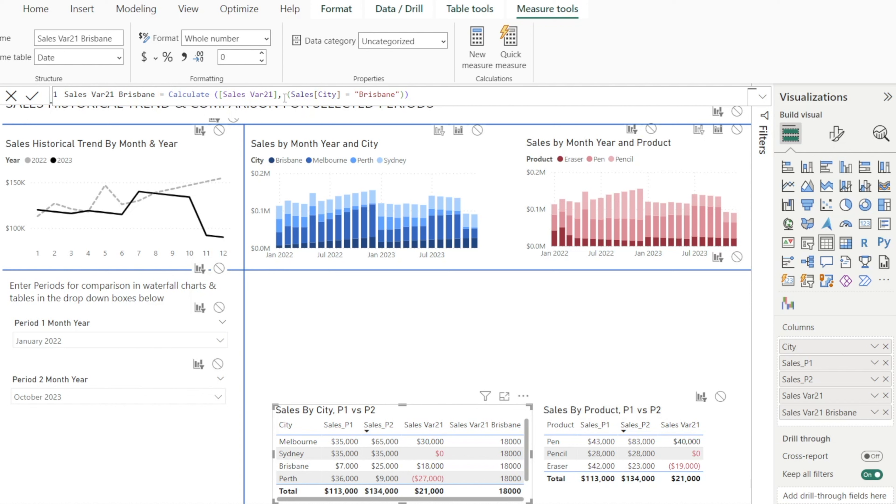
# - Wrap the Brisbane city filter in the Sales Var21 Brisbane formula in KEEPFILTERS again
pyautogui.press('End')
pyautogui.write('KEEPFILTERS(')
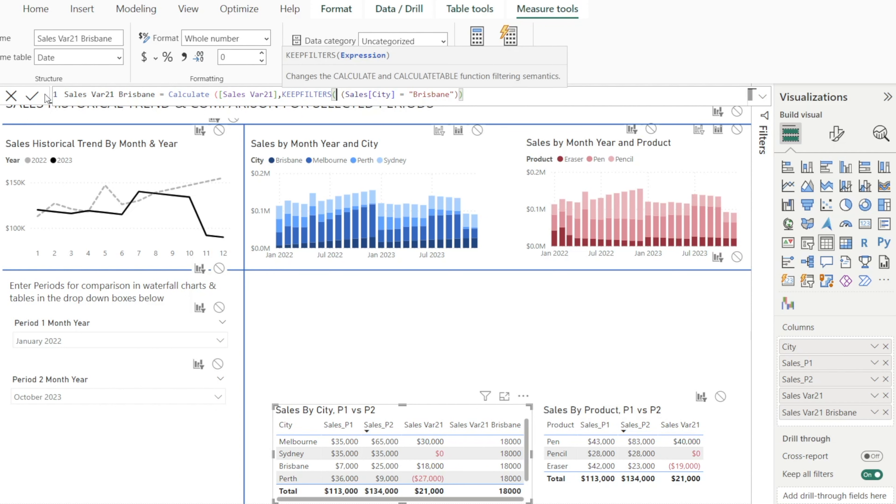
pyautogui.click(34, 96)
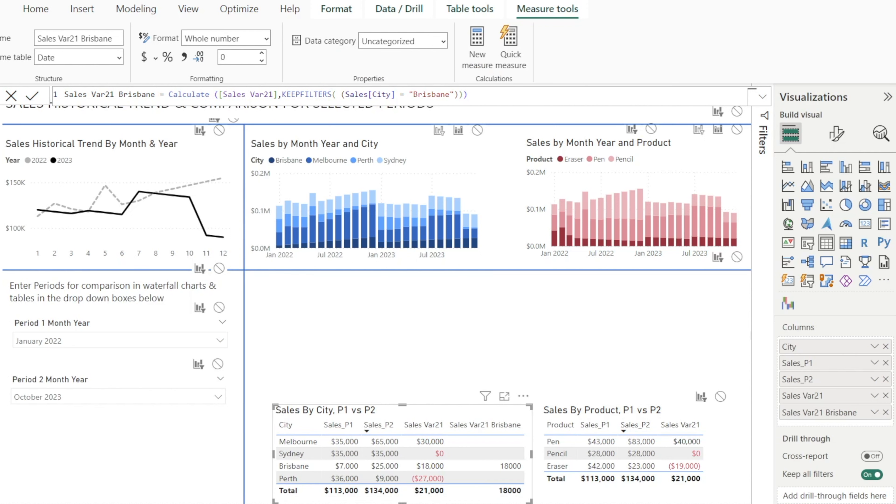
# - Create the measure Sales Var21 Melbourne = Calculate ([Sales Var21], KEEPFILTERS(Sales[City] = "Melbourne")) in the Date table
pyautogui.click(482, 43)
pyautogui.write('Sales Var21 Melbourne = Calculate ([Sales Var21], KEEPFILTERS(Sales[City] = "Melbourne")')
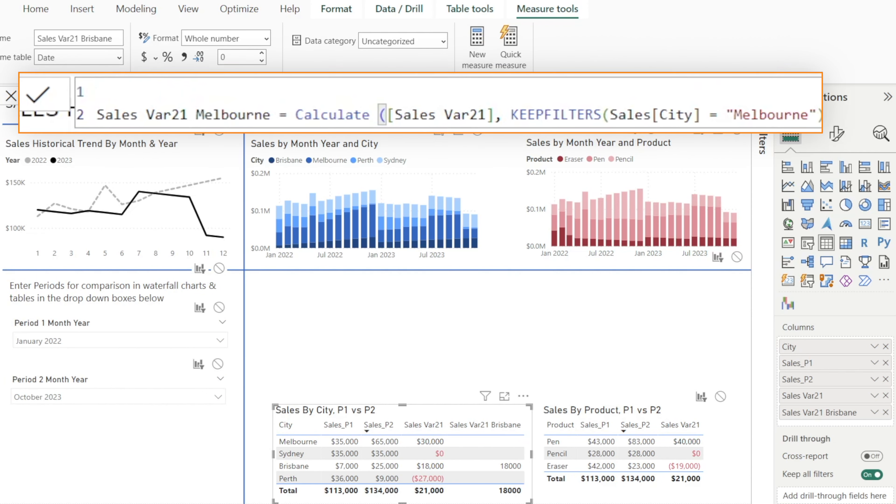
pyautogui.click(37, 95)
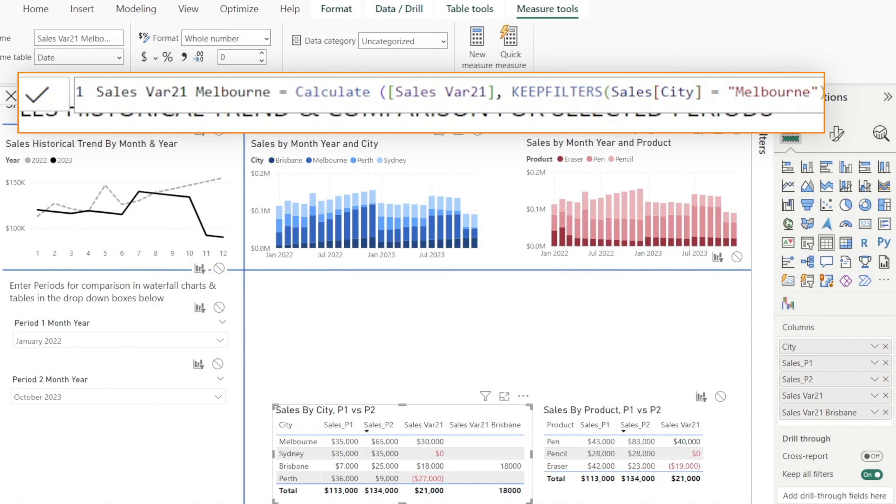
# - Create the measure Sales Var21 Sydney = Calculate ([Sales Var21], Sales[City] = "Sydney") in the Date table
pyautogui.click(476, 41)
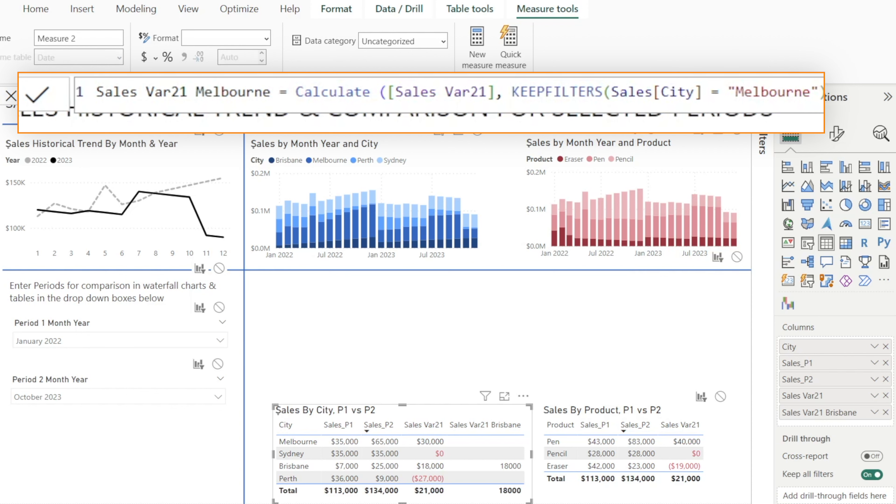
pyautogui.hotkey('ctrl', 'a')
pyautogui.write('Sales Var21 Sydney = Calculate ([Sales Var21], Sales[City] = "Sydney")')
pyautogui.click(37, 94)
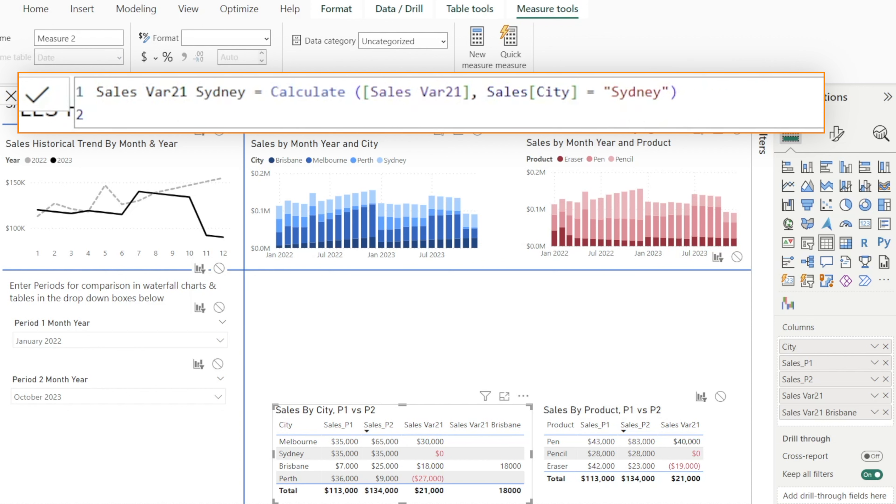
# - Create the measure Sales Var21 Perth = Calculate ([Sales Var21], KEEPFILTERS(Sales[City] = "Perth")) by adapting the Brisbane formula
pyautogui.click(477, 40)
pyautogui.hotkey('ctrl', 'a')
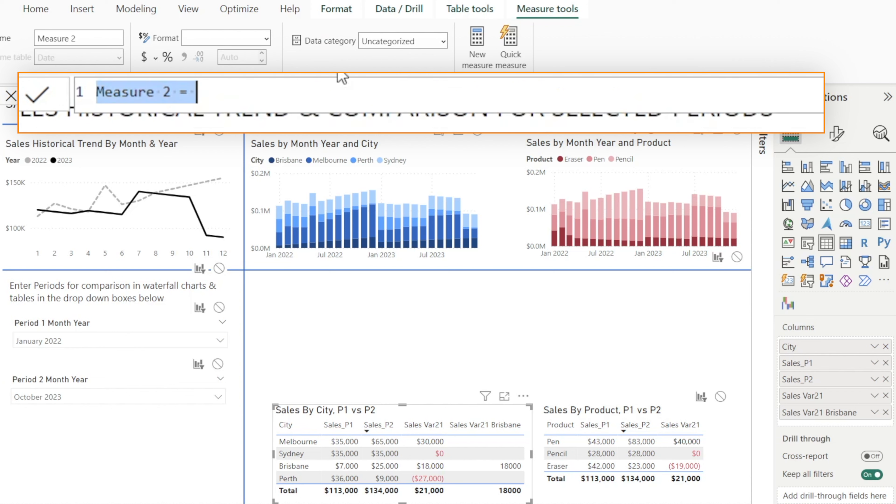
pyautogui.write('Sales Var21 Brisbane = Calculate ([Sales Var21], KEEPFILTERS(Sales[City] = "Brisbane"))')
pyautogui.moveTo(254, 113); pyautogui.dragTo(197, 113)
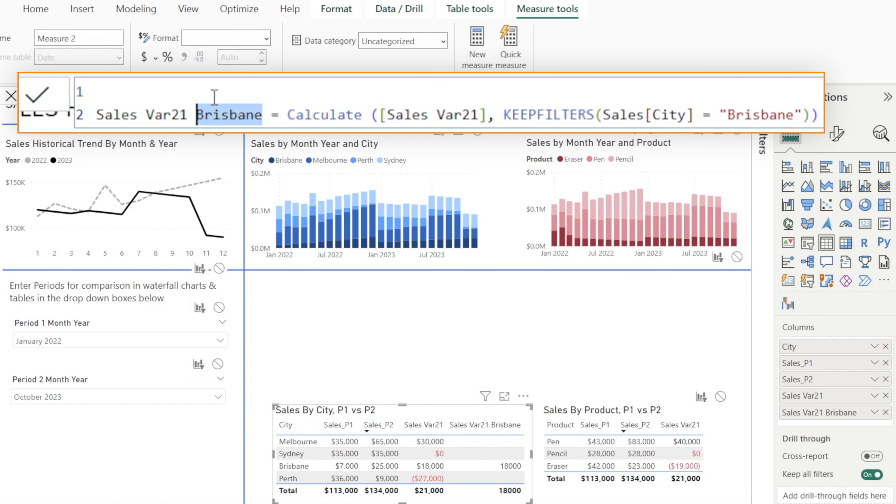
pyautogui.write('PErth')
pyautogui.moveTo(770, 115); pyautogui.dragTo(704, 115)
pyautogui.press('BackSpace')
pyautogui.write('Perth')
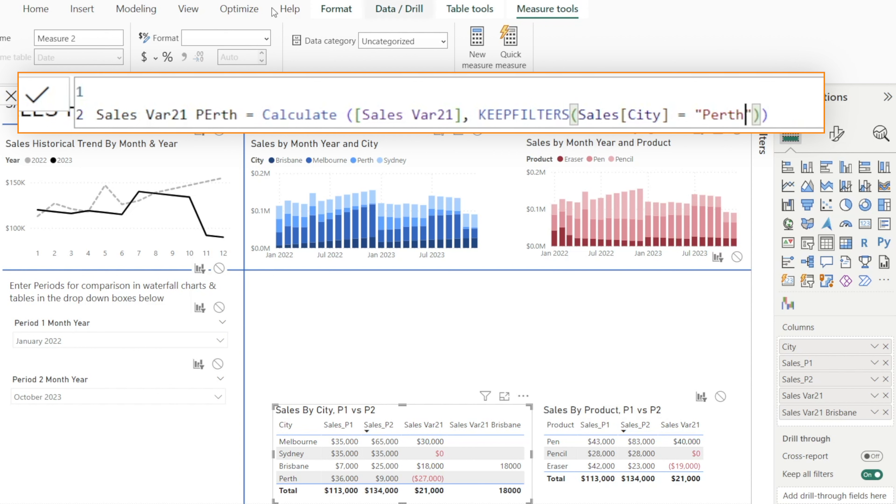
pyautogui.click(216, 115)
pyautogui.press('BackSpace')
pyautogui.write('e')
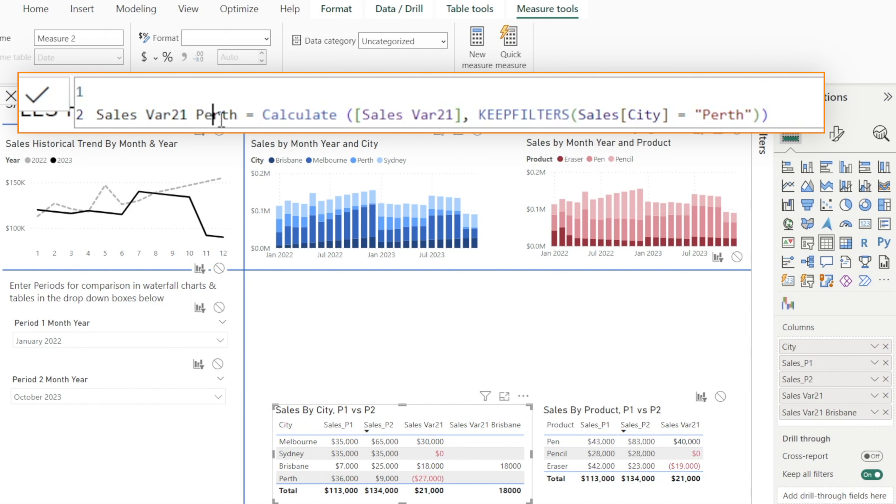
pyautogui.click(47, 103)
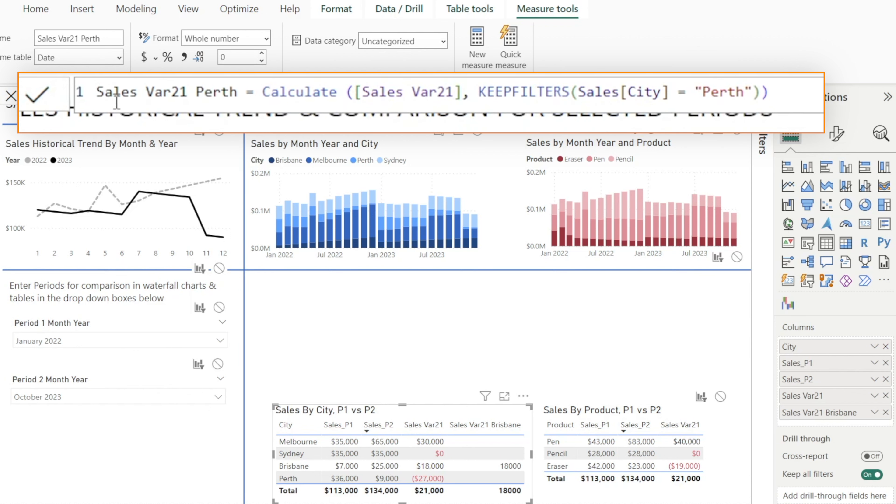
# - Create the measure Sales Var21 Pen = Calculate ([Sales Var21], KEEPFILTERS(Sales[Product] = "Pen")) in the Date table
pyautogui.click(486, 36)
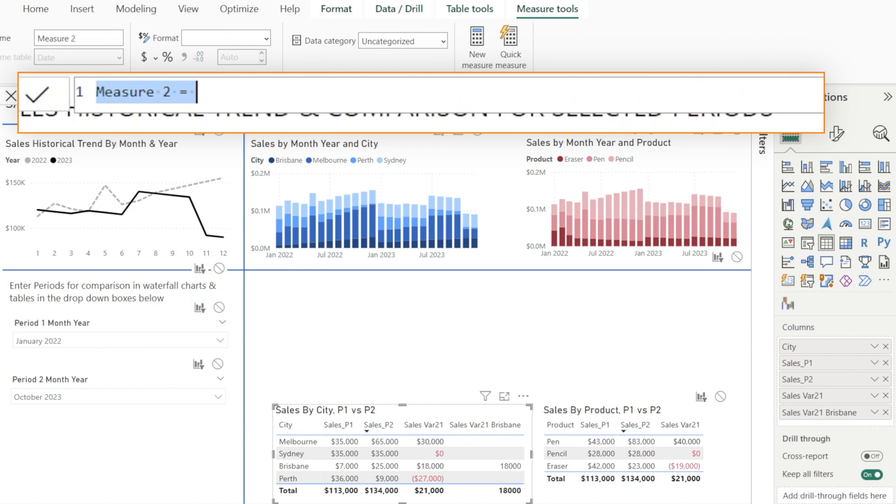
pyautogui.moveTo(259, 94); pyautogui.dragTo(28, 95)
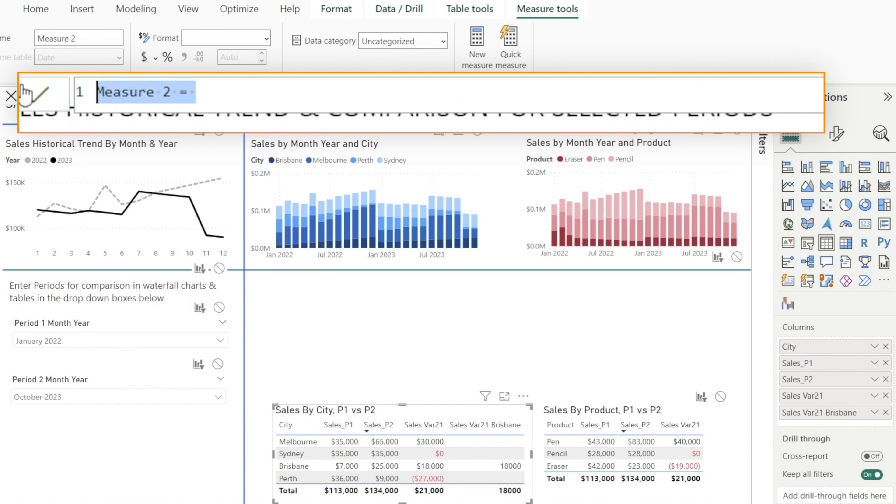
pyautogui.hotkey('ctrl', 'v')
pyautogui.click(34, 102)
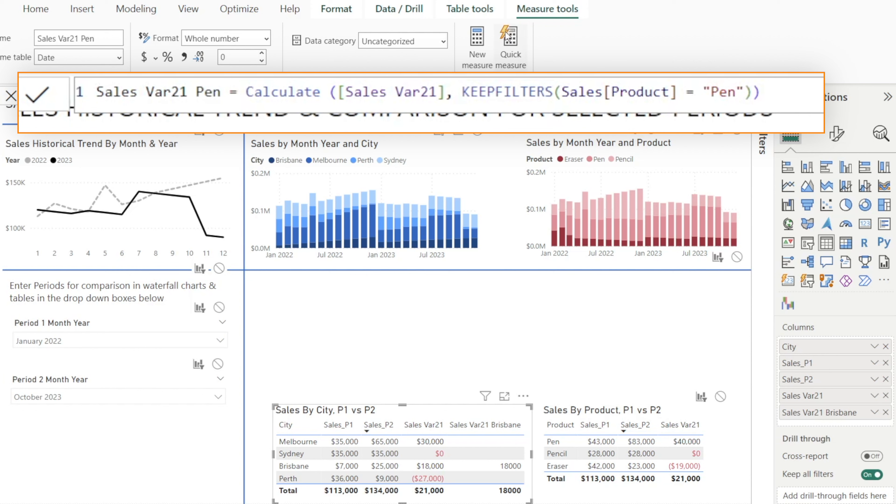
# - Create the measure Sales Var21 Pencil = Calculate ([Sales Var21], KEEPFILTERS(Sales[Product] = "Pencil")) in the Date table
pyautogui.click(478, 47)
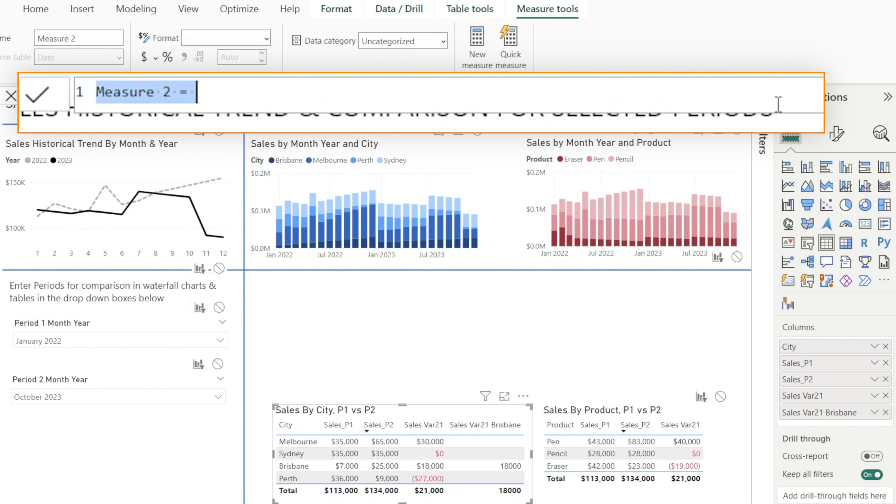
pyautogui.write('Sales Var21 Pencil = Calculate ([Sales Var21], KEEPFILTERS(Sales[Product] = "Pencil"))')
pyautogui.click(47, 100)
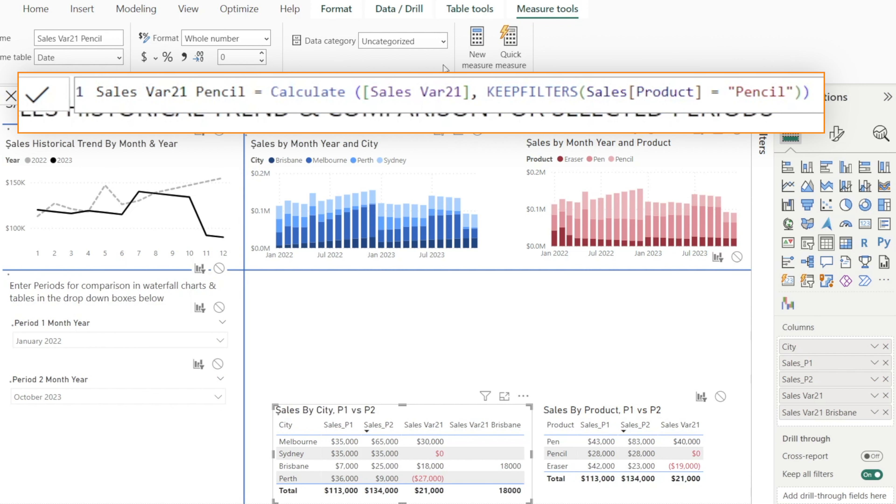
# - Create the measure Sales Var21 Eraser = Calculate ([Sales Var21], KEEPFILTERS(Sales[Product] = "Eraser")) in the Date table
pyautogui.click(477, 49)
pyautogui.write('Sales Var21 Eraser = Calculate ([Sales Var21], KEEPFILTERS(Sales[Product] = "Eraser"))')
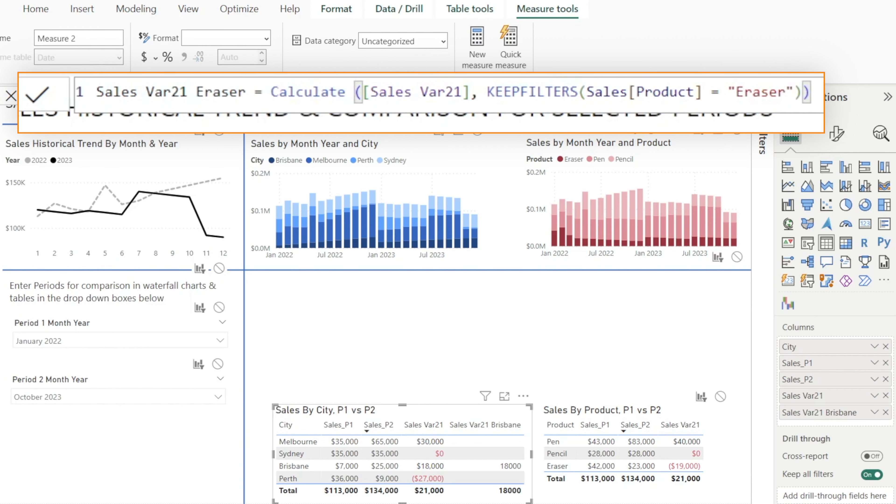
pyautogui.click(37, 94)
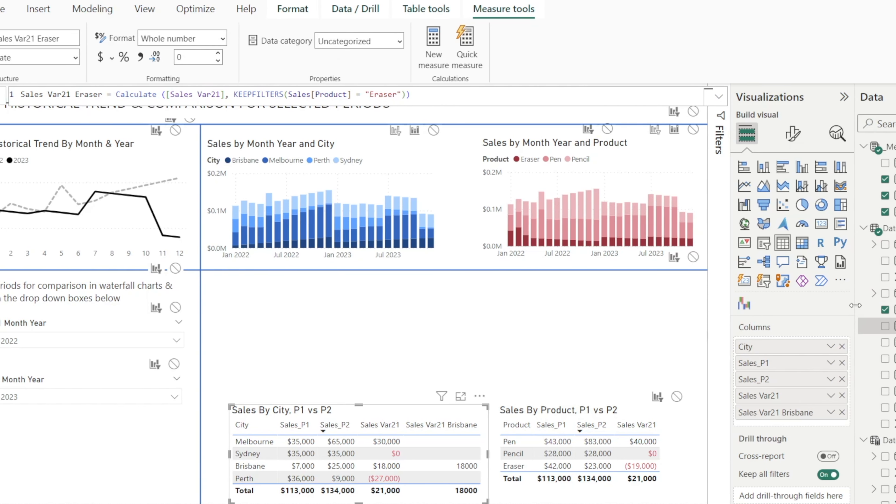
# - Widen the field list to show full names and set the home table of Sales Var21 Brisbane to _Measures
pyautogui.moveTo(856, 305); pyautogui.dragTo(755, 306)
pyautogui.click(845, 310)
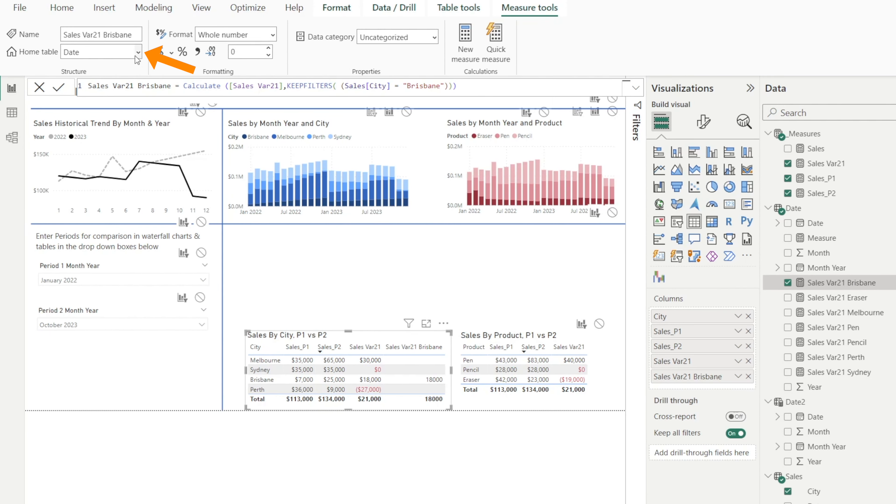
pyautogui.click(136, 56)
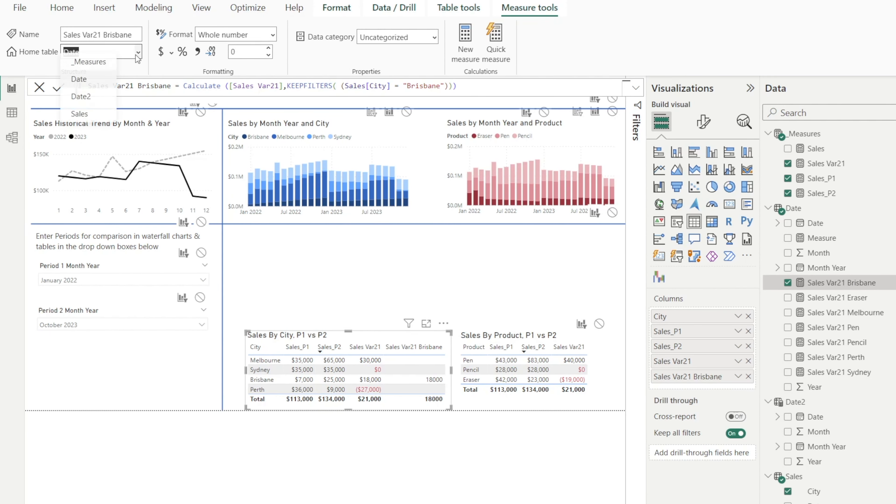
pyautogui.click(95, 74)
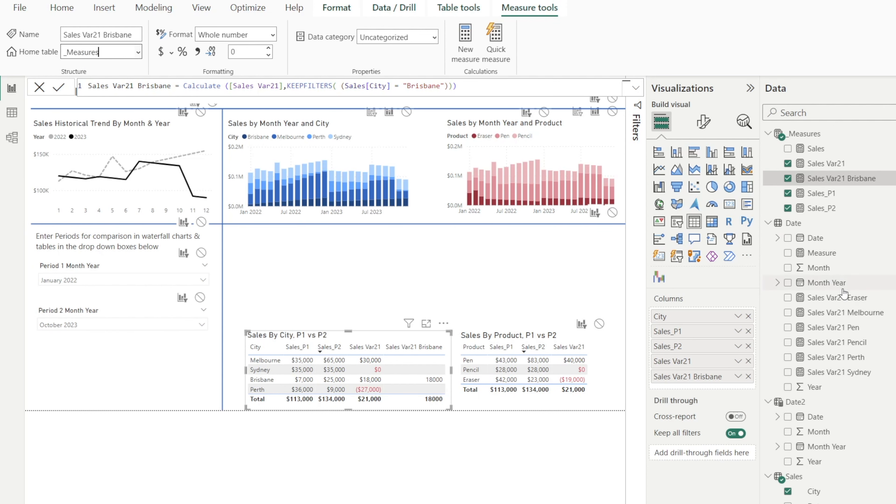
# - Set the home table of the Sales Var21 Eraser and Sales Var21 Melbourne measures to _Measures
pyautogui.click(843, 300)
pyautogui.click(138, 53)
pyautogui.click(78, 69)
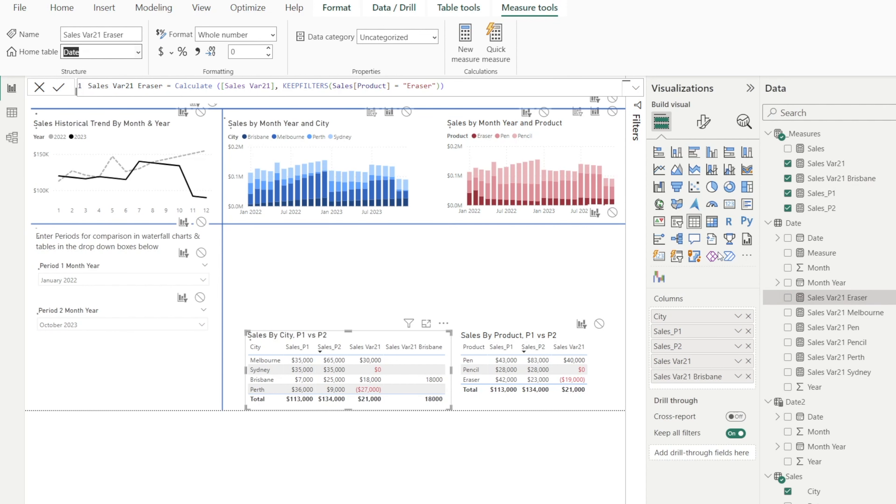
pyautogui.click(845, 313)
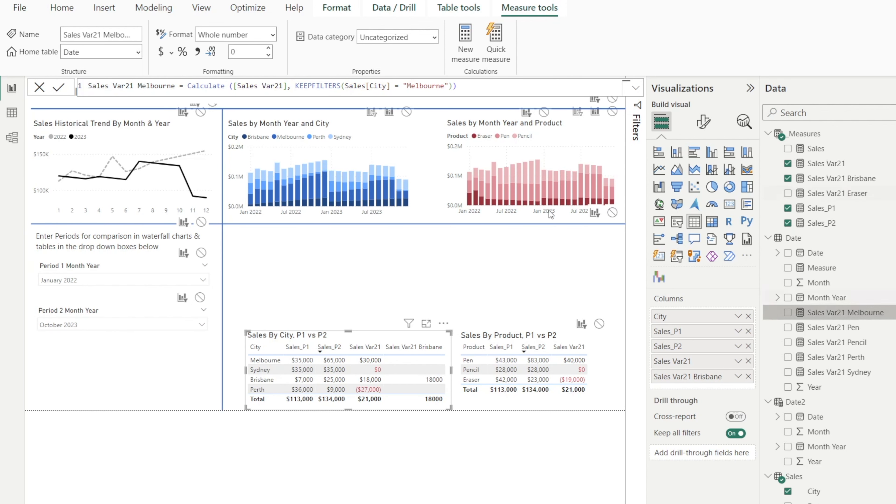
pyautogui.click(140, 53)
pyautogui.click(90, 62)
# - Set the home table of the Sales Var21 Pen and Sales Var21 Pencil measures to _Measures
pyautogui.click(833, 327)
pyautogui.click(138, 52)
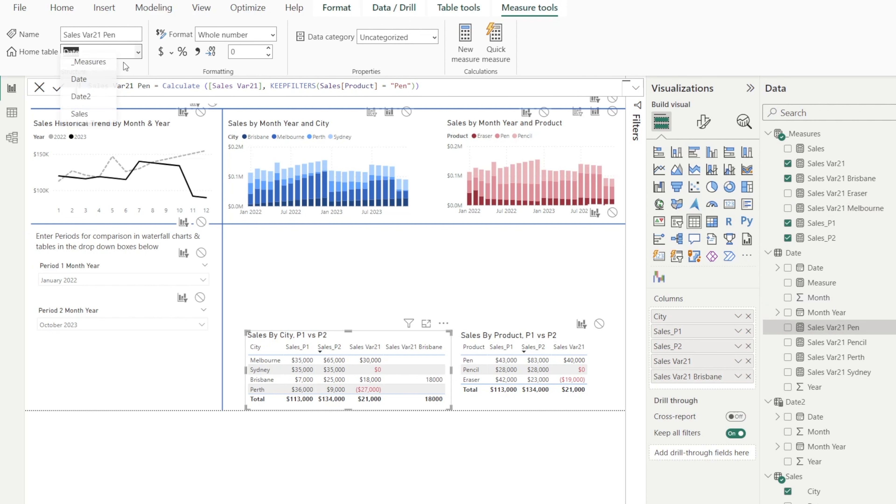
pyautogui.click(90, 62)
pyautogui.click(837, 342)
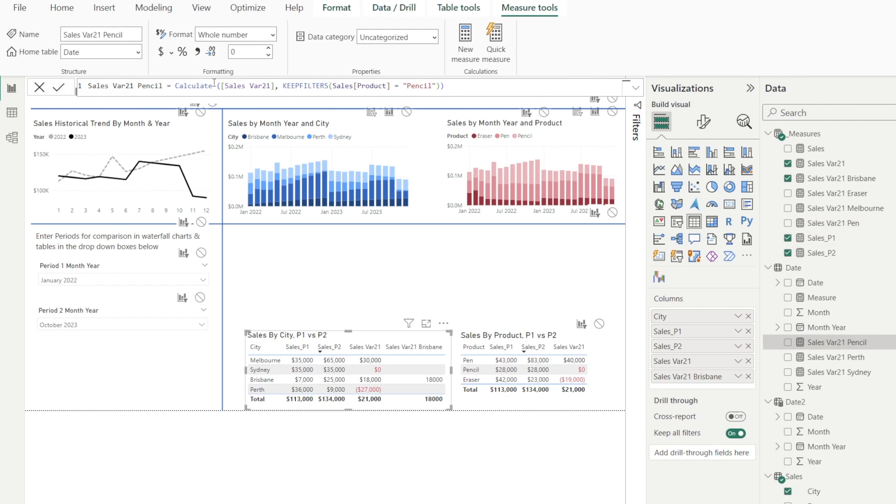
pyautogui.click(138, 53)
pyautogui.click(90, 66)
# - Set the home table of the Sales Var21 Perth and Sales Var21 Sydney measures to _Measures
pyautogui.click(837, 357)
pyautogui.click(137, 52)
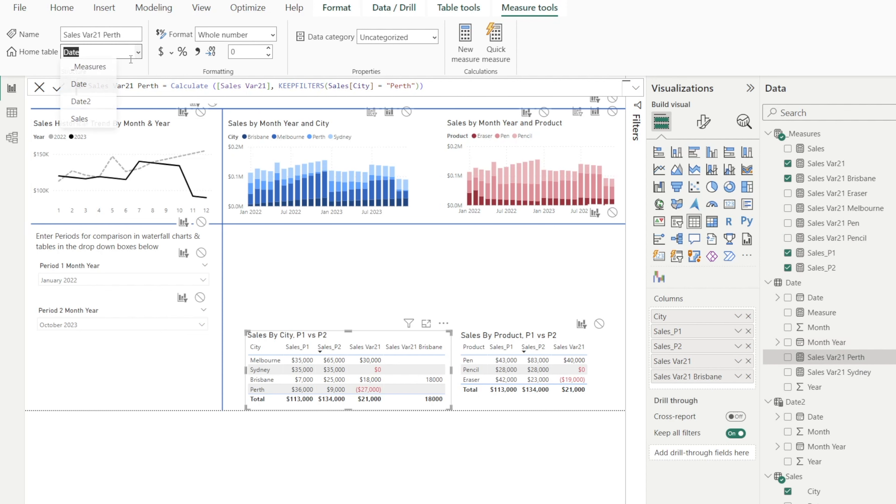
pyautogui.click(90, 66)
pyautogui.click(852, 375)
pyautogui.click(138, 52)
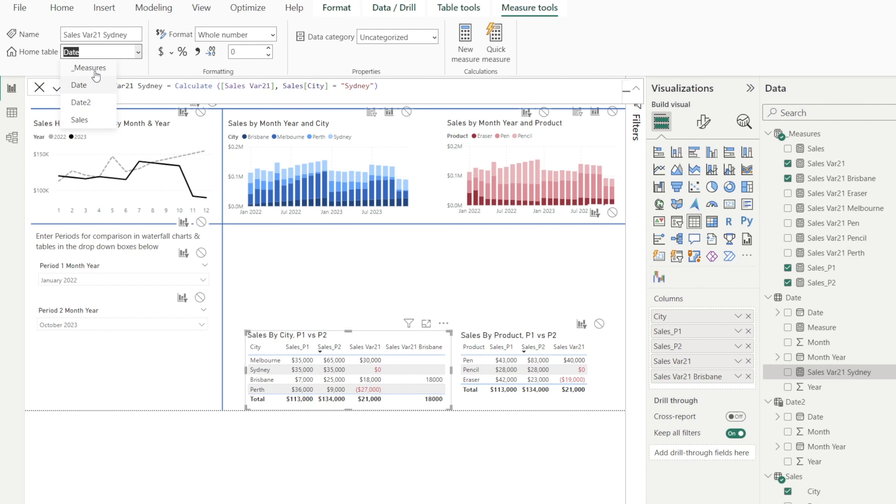
pyautogui.click(96, 71)
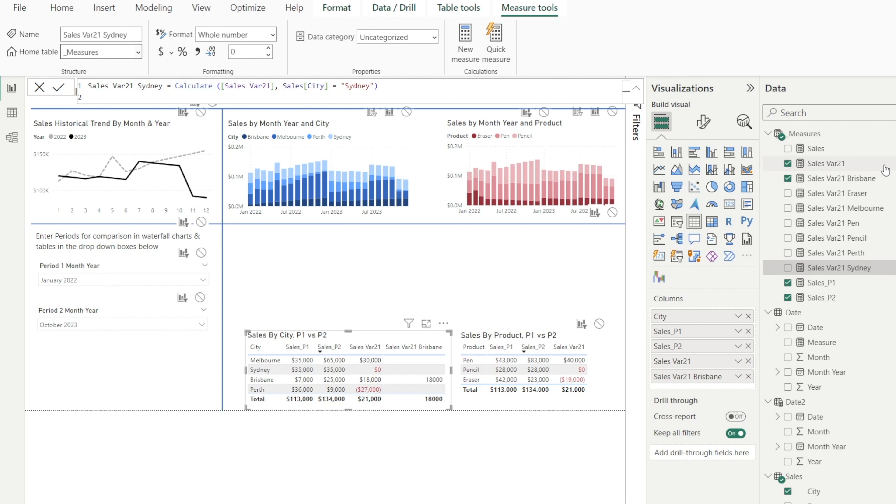
# - Add a custom waterfall visual in the empty area above the tables, with Sales_P1 and Sales_P2 as its values
pyautogui.click(148, 395)
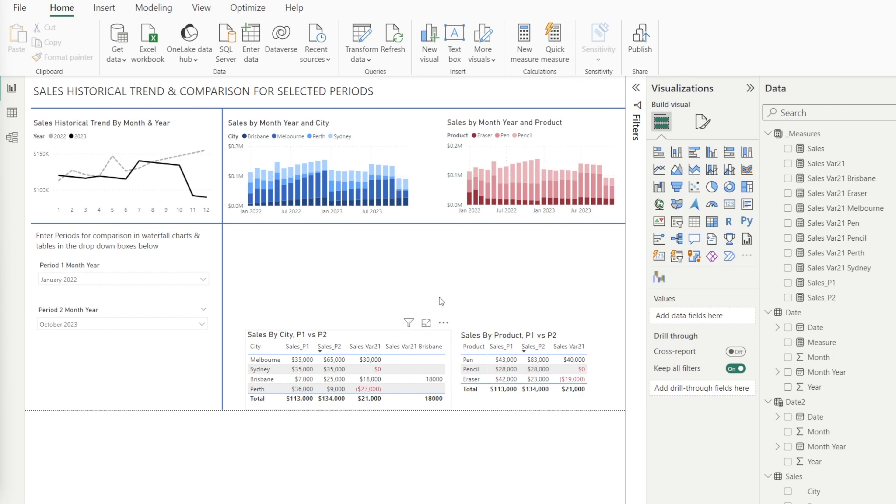
pyautogui.click(659, 278)
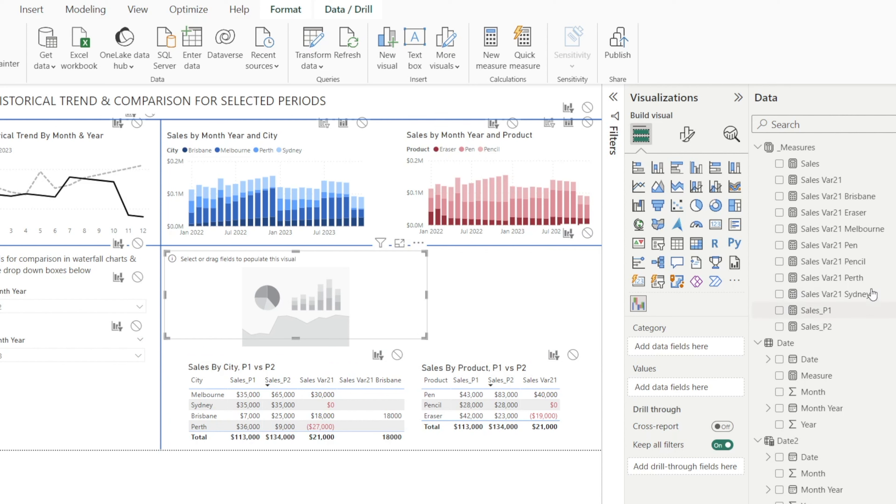
pyautogui.moveTo(833, 314); pyautogui.dragTo(727, 394)
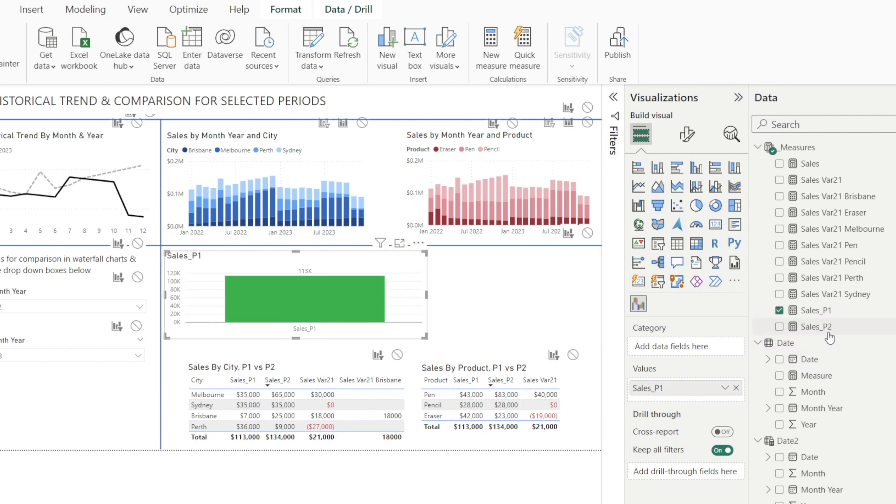
pyautogui.moveTo(827, 330); pyautogui.dragTo(718, 404)
# - Add the Melbourne, Perth, Sydney and Brisbane Sales Var21 measures to the waterfall values in that order, and place Sales_P2 last
pyautogui.moveTo(838, 196); pyautogui.dragTo(688, 420)
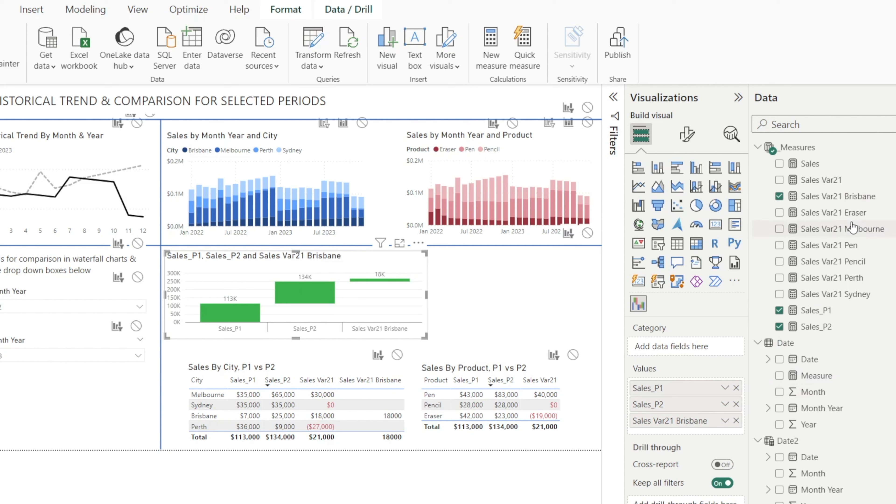
pyautogui.moveTo(854, 228); pyautogui.dragTo(688, 420)
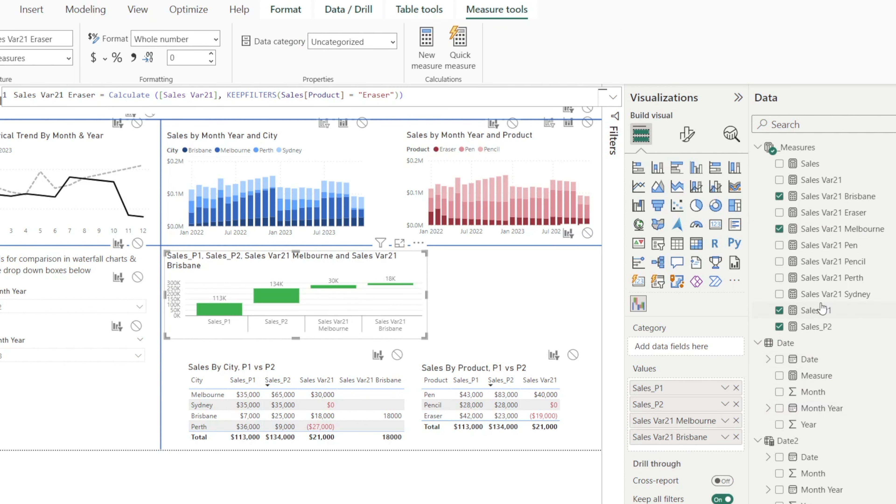
pyautogui.moveTo(830, 278); pyautogui.dragTo(691, 438)
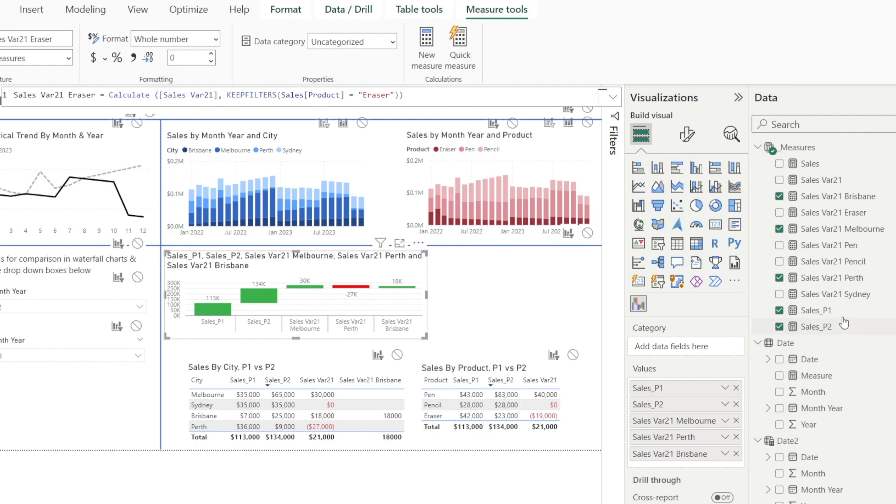
pyautogui.moveTo(852, 297); pyautogui.dragTo(727, 447)
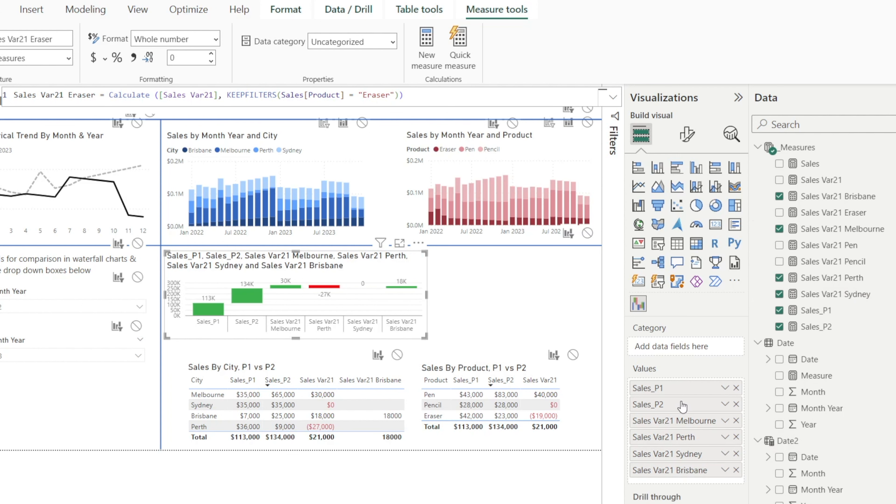
pyautogui.moveTo(683, 407); pyautogui.dragTo(681, 487)
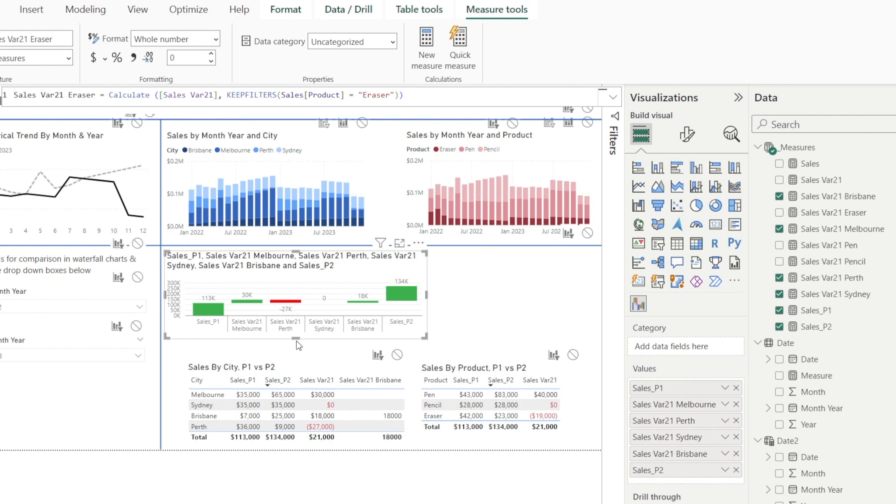
# - Make the waterfall chart taller and define Sales_P1 and Sales_P2 as its pillars
pyautogui.moveTo(296, 338); pyautogui.dragTo(310, 363)
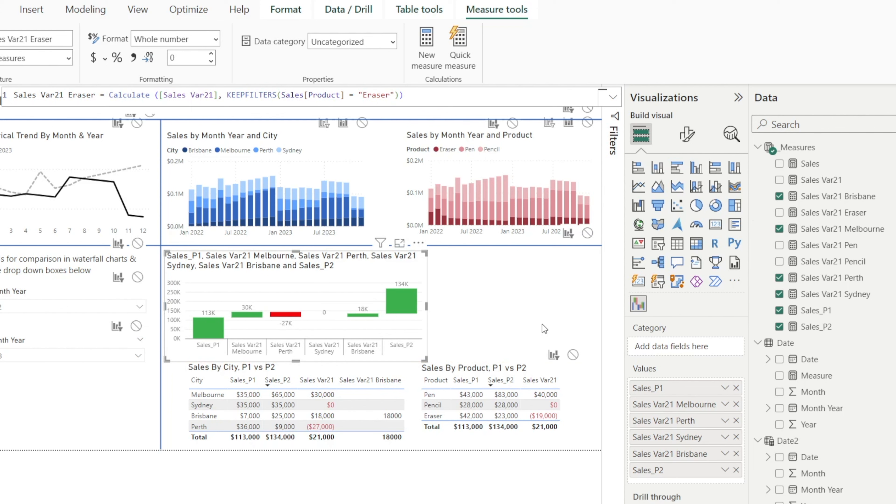
pyautogui.click(694, 139)
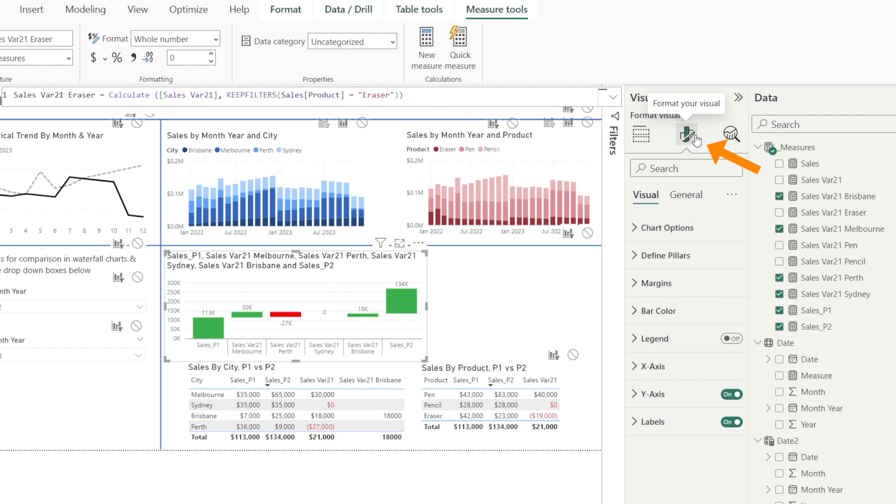
pyautogui.click(673, 256)
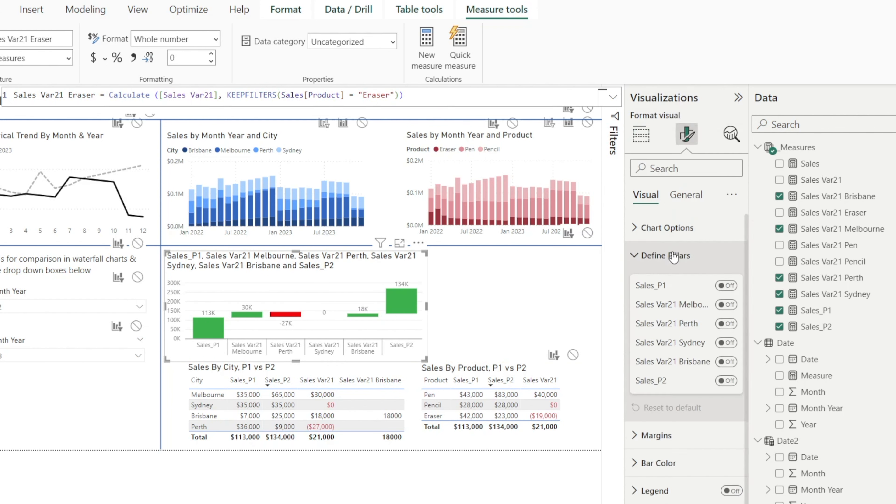
pyautogui.click(737, 286)
pyautogui.click(736, 388)
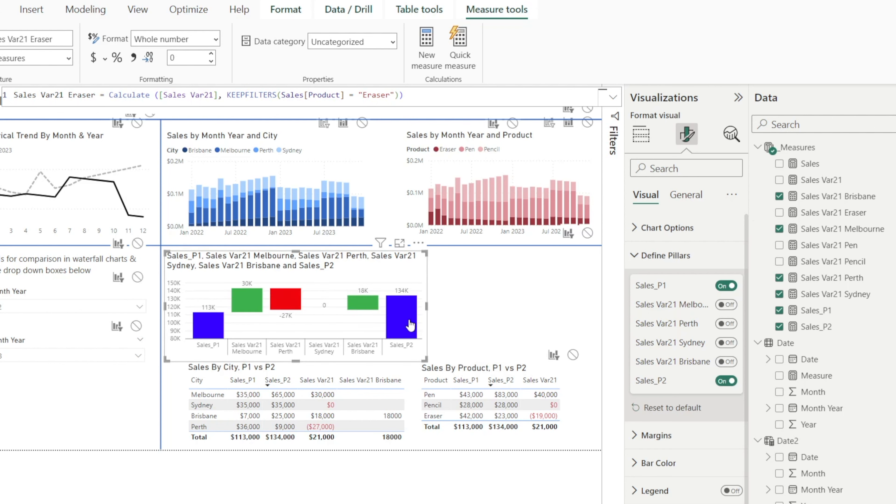
# - Set the waterfall chart's Total bar color to dark gray
pyautogui.scroll(-1, 691, 449)
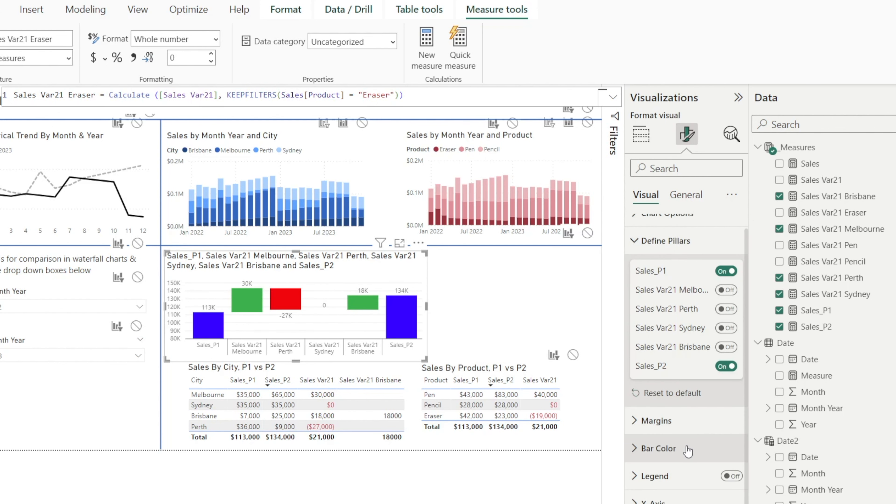
pyautogui.click(638, 453)
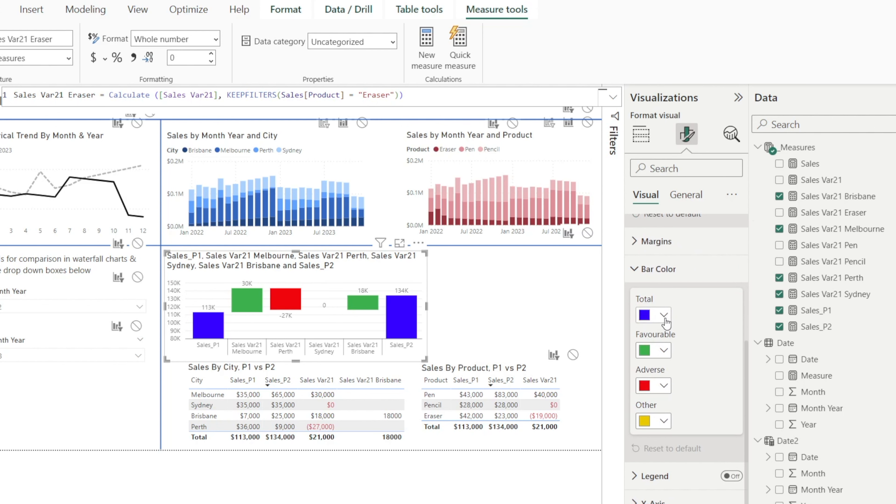
pyautogui.click(664, 318)
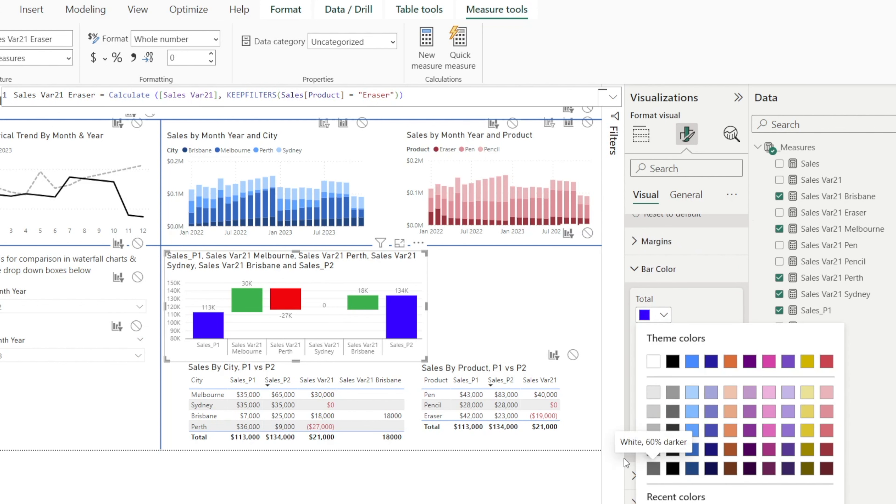
pyautogui.click(655, 451)
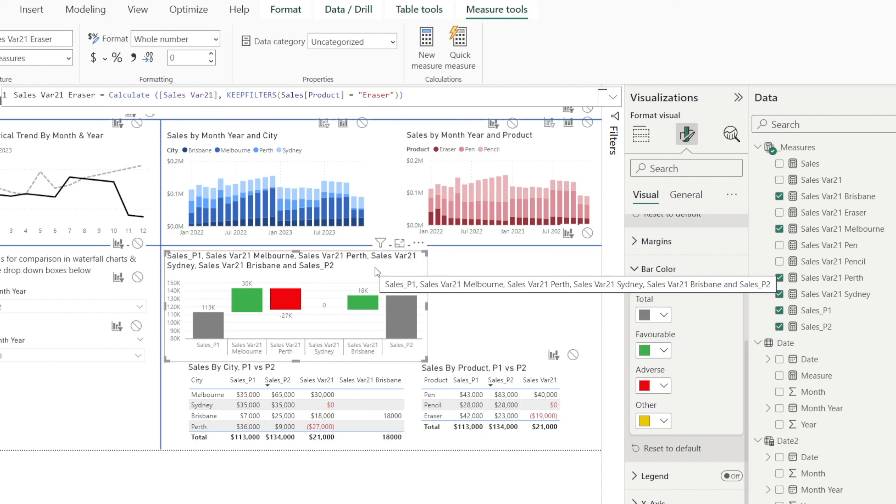
# - Set the waterfall chart's title to "Sales Movement By City" and center it horizontally
pyautogui.click(680, 200)
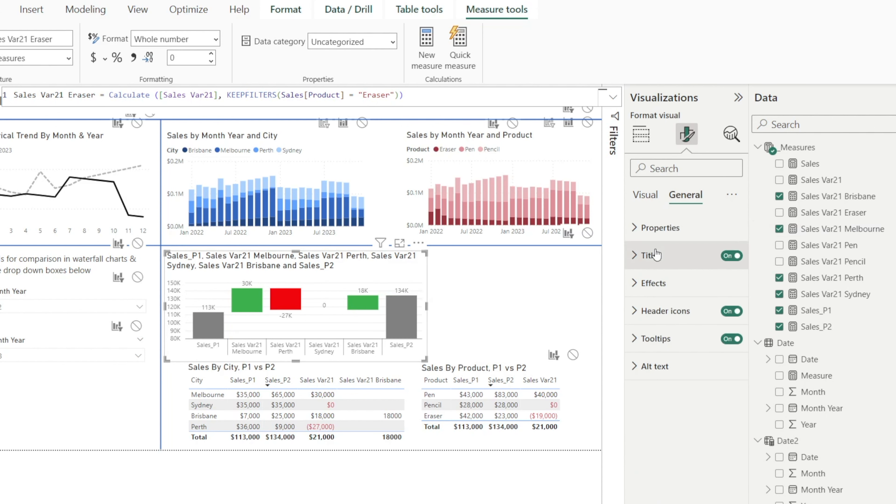
pyautogui.click(650, 255)
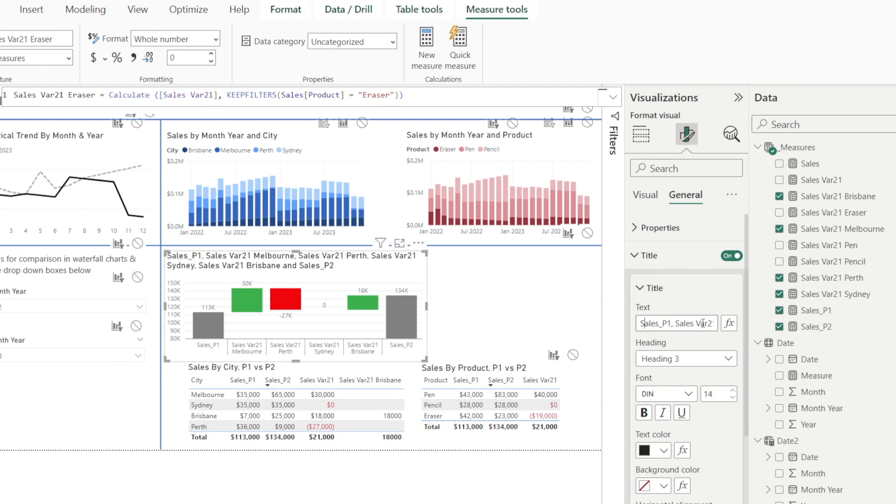
pyautogui.moveTo(703, 324); pyautogui.dragTo(836, 341)
pyautogui.press('Delete')
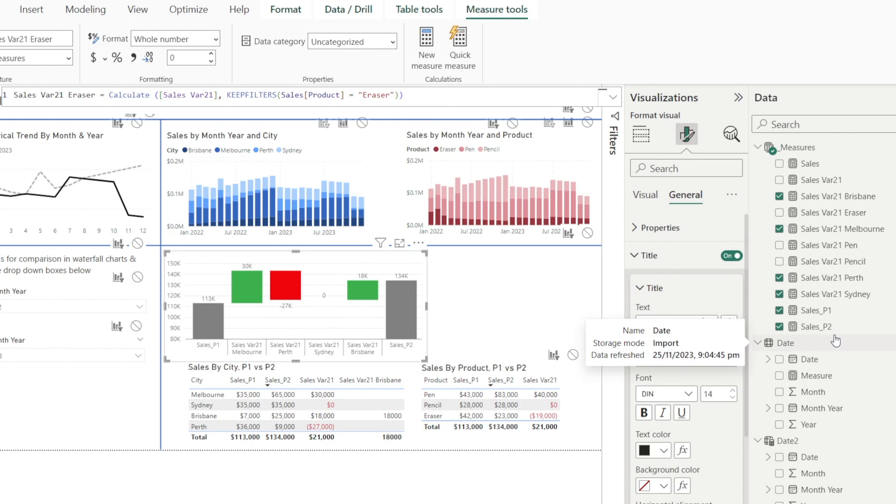
pyautogui.write('Sales Movement')
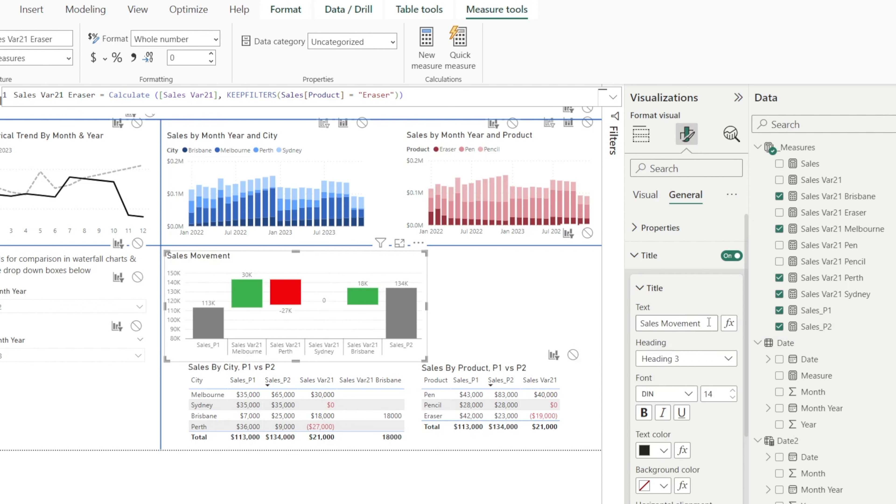
pyautogui.write(' By City')
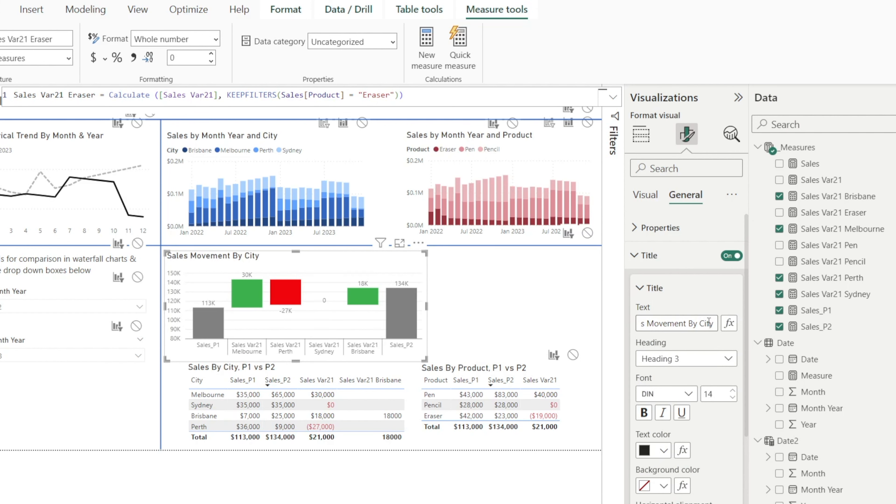
pyautogui.click(699, 308)
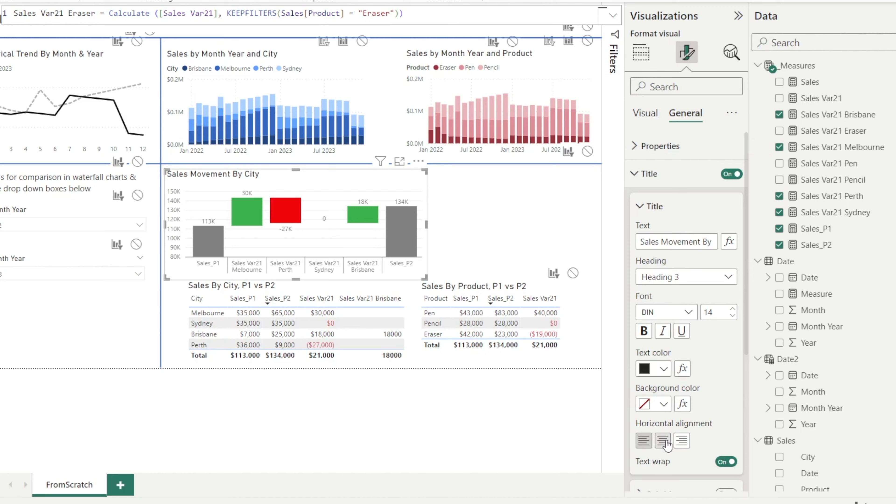
pyautogui.click(662, 500)
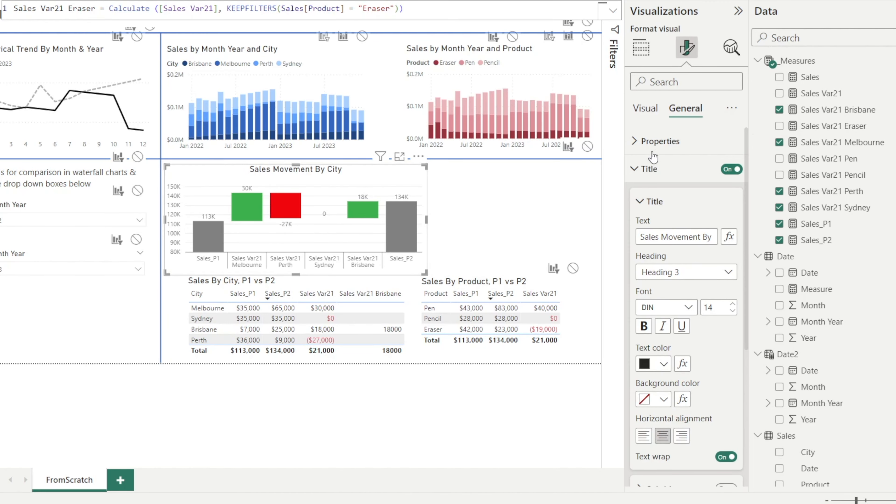
# - Set the waterfall chart's Y-axis font color to white and narrow the chart from its outer edge
pyautogui.click(645, 110)
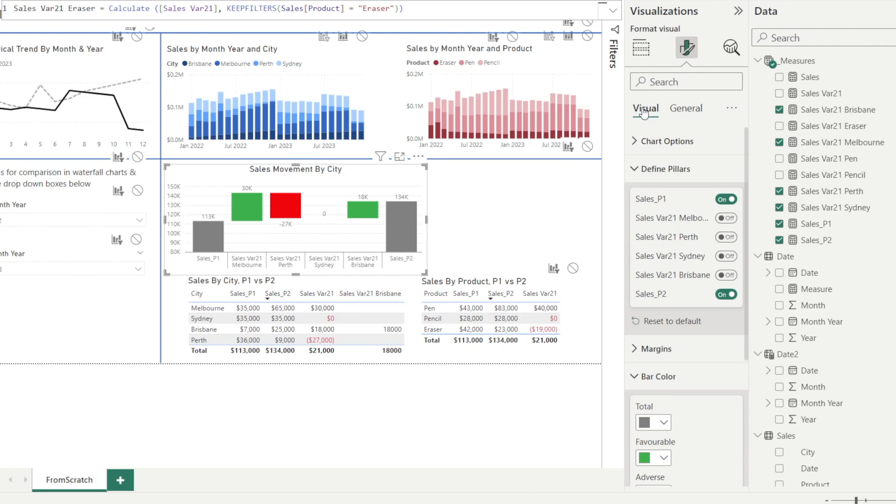
pyautogui.scroll(-5, 681, 462)
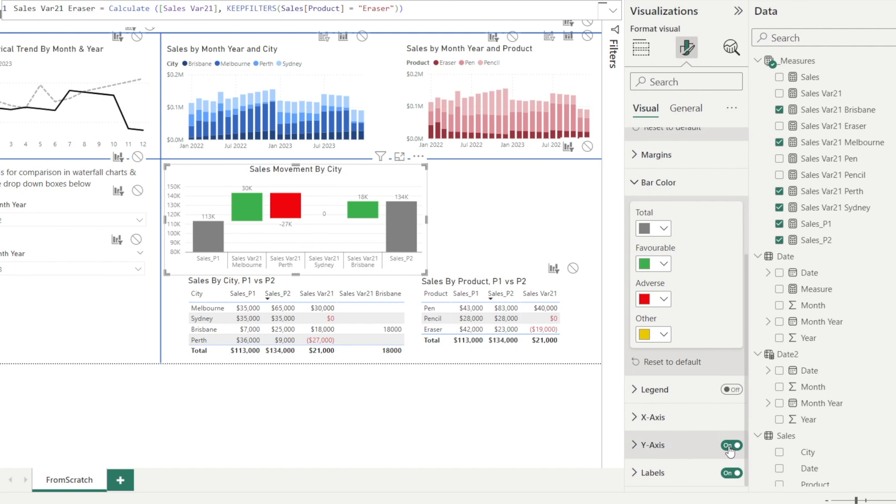
pyautogui.click(730, 446)
pyautogui.click(732, 446)
pyautogui.click(652, 445)
pyautogui.scroll(-4, 688, 438)
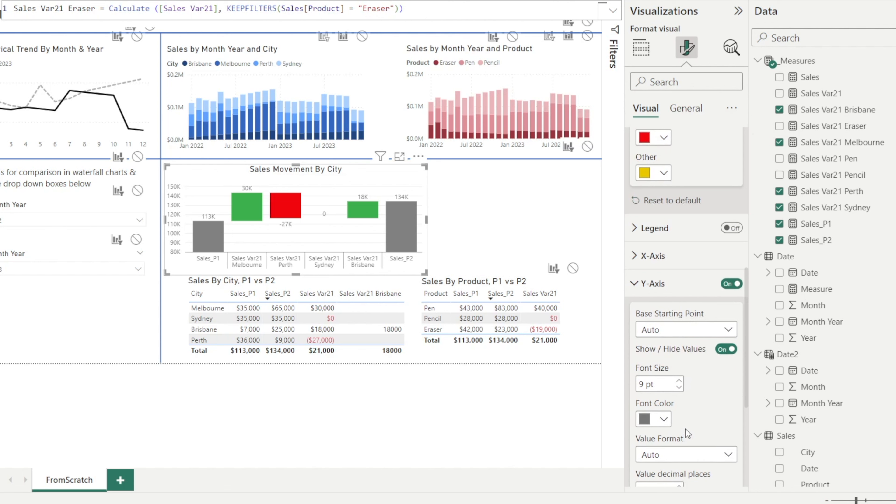
pyautogui.click(664, 419)
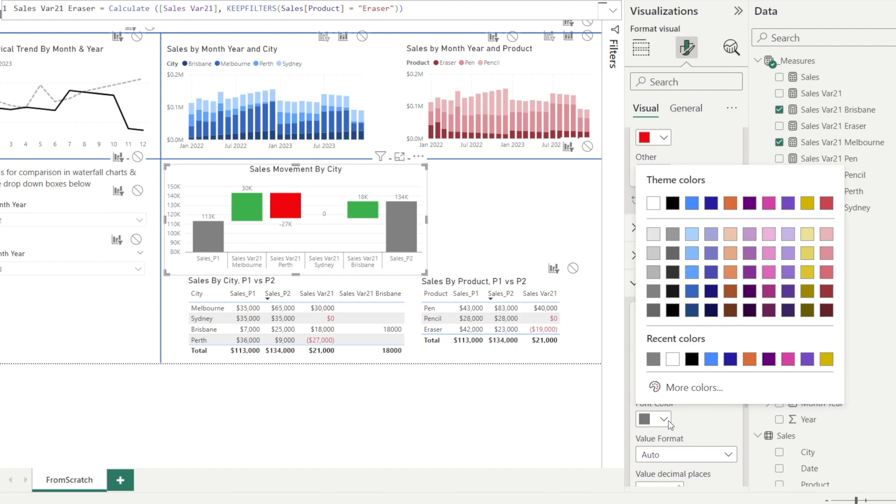
pyautogui.click(673, 359)
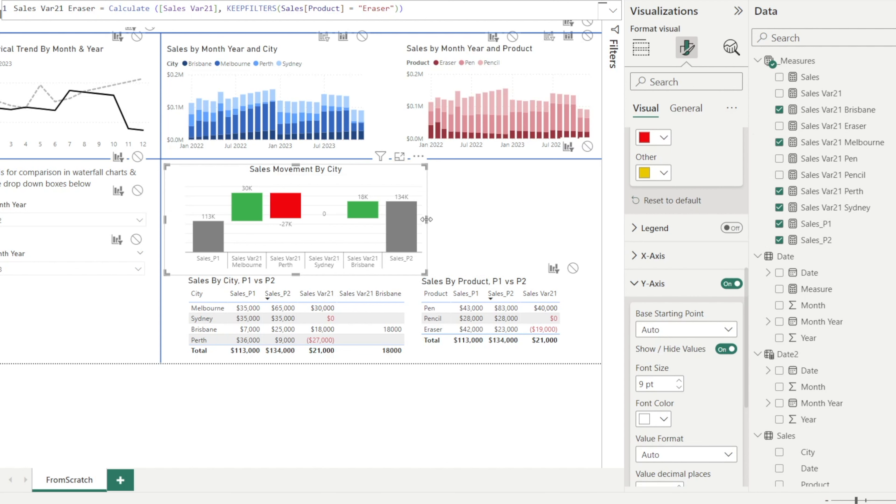
pyautogui.moveTo(427, 219); pyautogui.dragTo(388, 225)
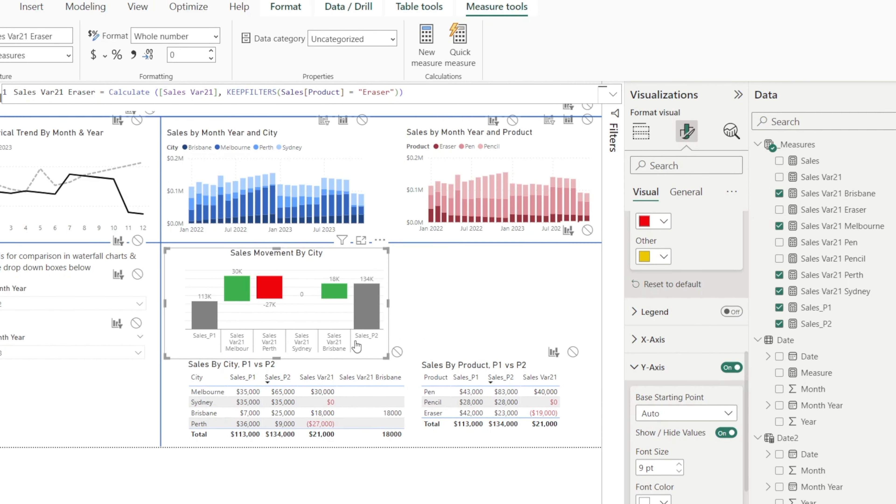
# - Rename the waterfall chart's Sales_P1 value as P1 and its Sales Var21 Melbourne value as Melb
pyautogui.click(642, 131)
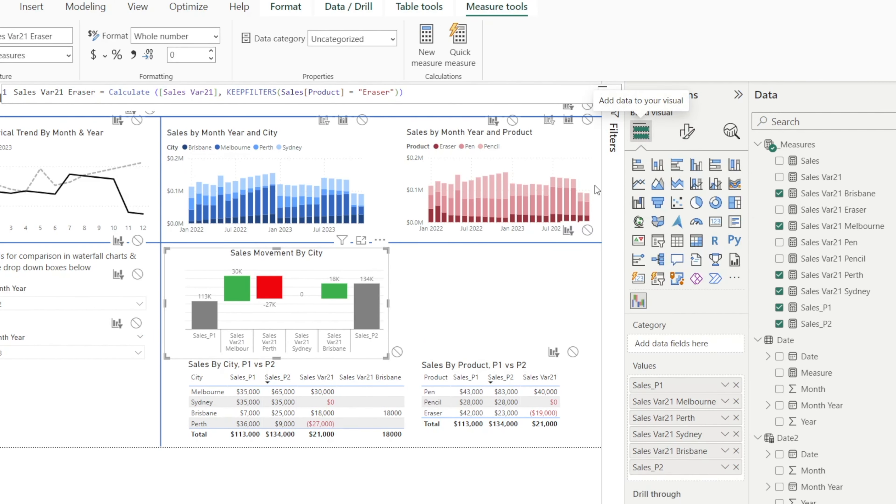
pyautogui.doubleClick(650, 386)
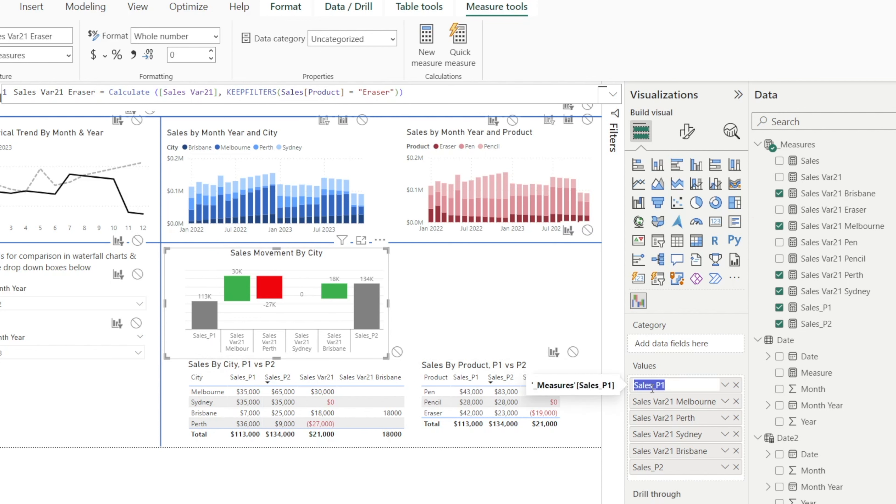
pyautogui.write('P1')
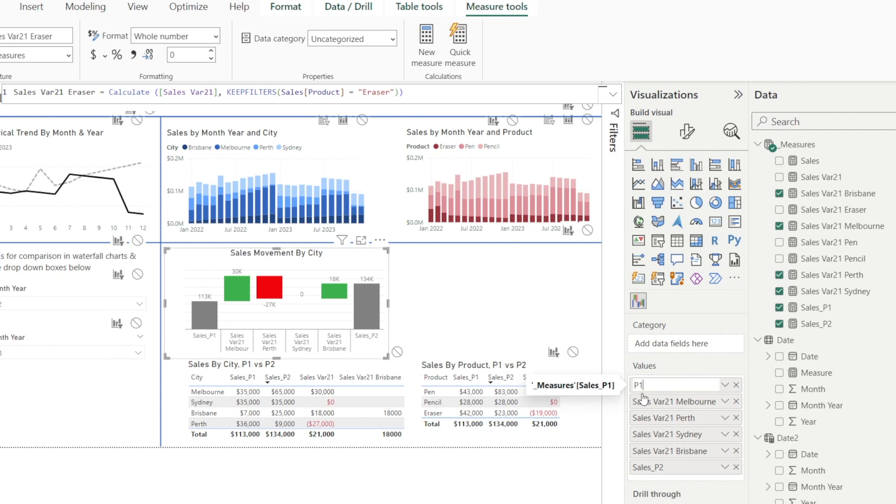
pyautogui.press('Return')
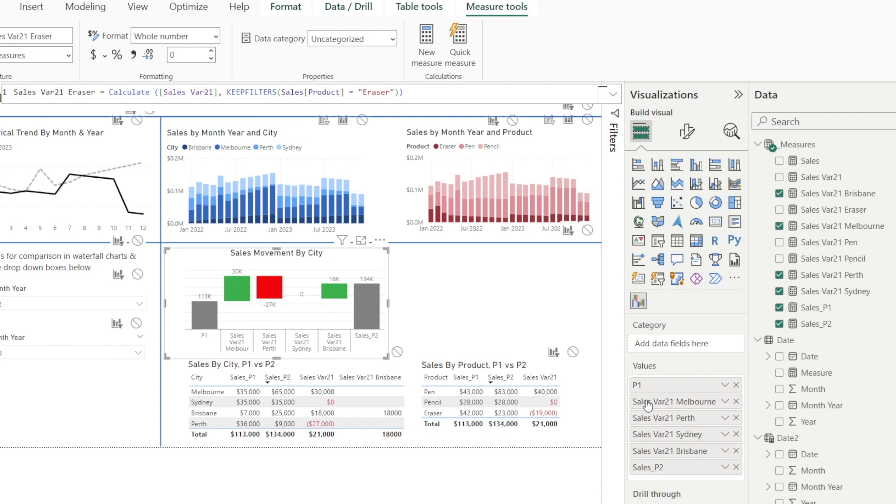
pyautogui.doubleClick(647, 404)
pyautogui.write('Me')
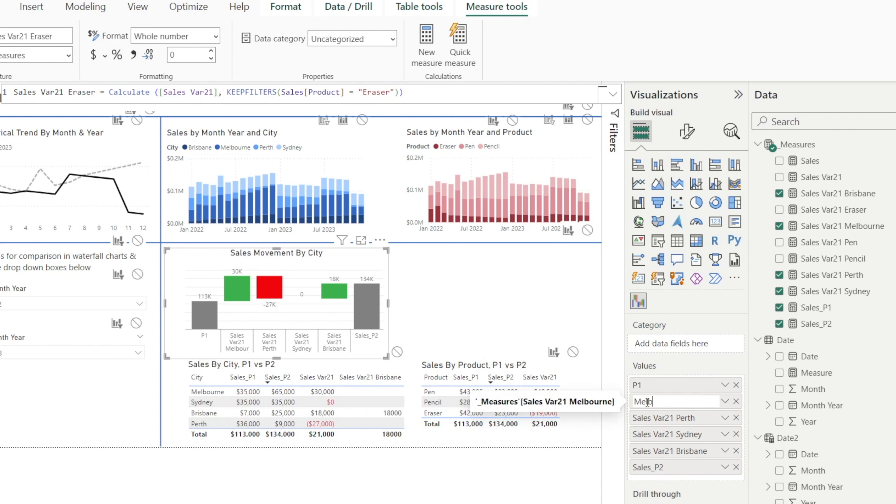
pyautogui.write('lb')
pyautogui.press('Return')
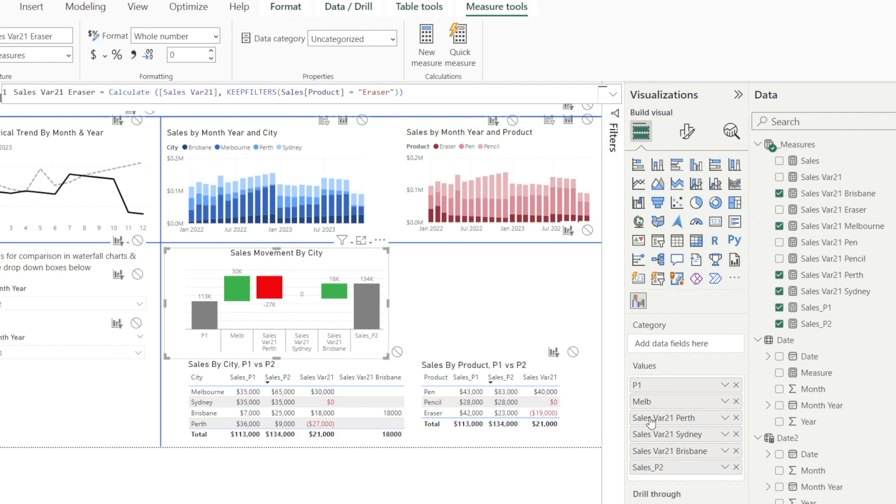
# - Rename the city waterfall chart's Perth, Sydney and Brisbane variance values as Perth, Syd and Bris
pyautogui.doubleClick(651, 420)
pyautogui.write('Per')
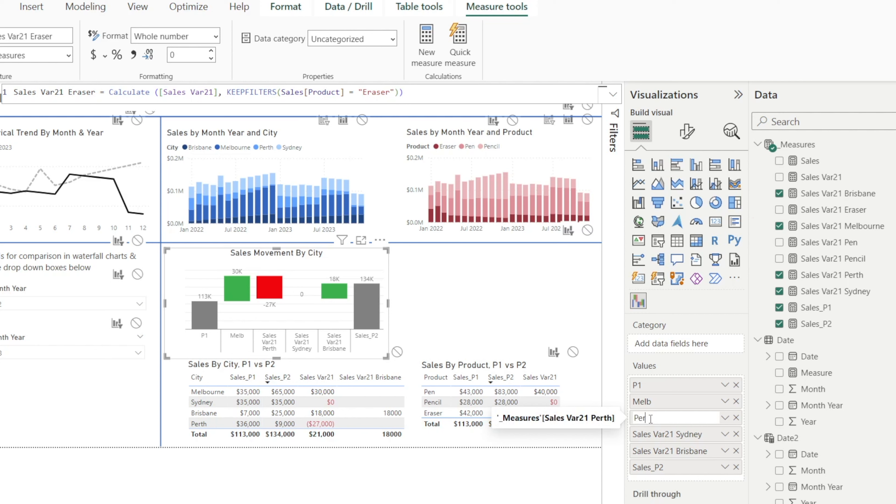
pyautogui.doubleClick(664, 438)
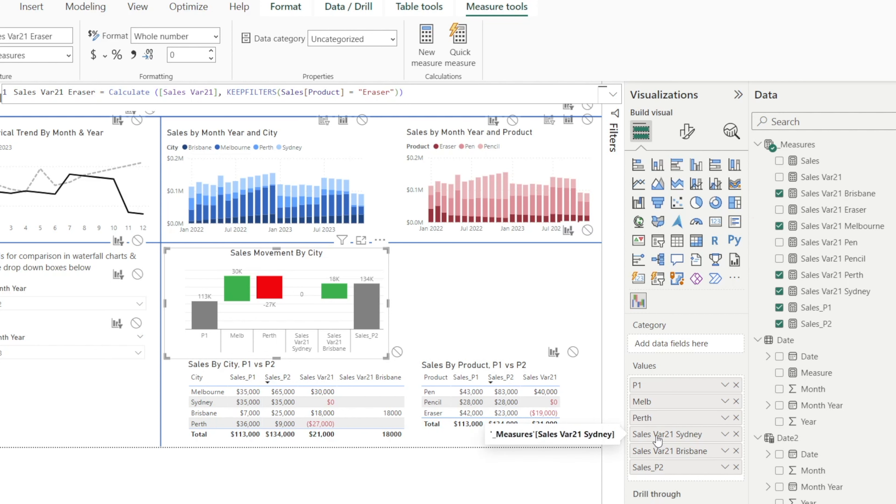
pyautogui.doubleClick(657, 440)
pyautogui.write('Syd')
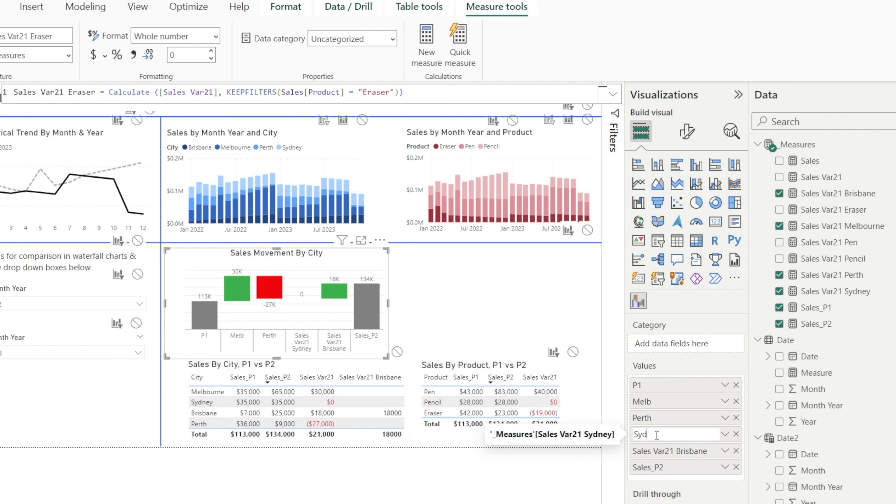
pyautogui.press('Return')
pyautogui.doubleClick(665, 455)
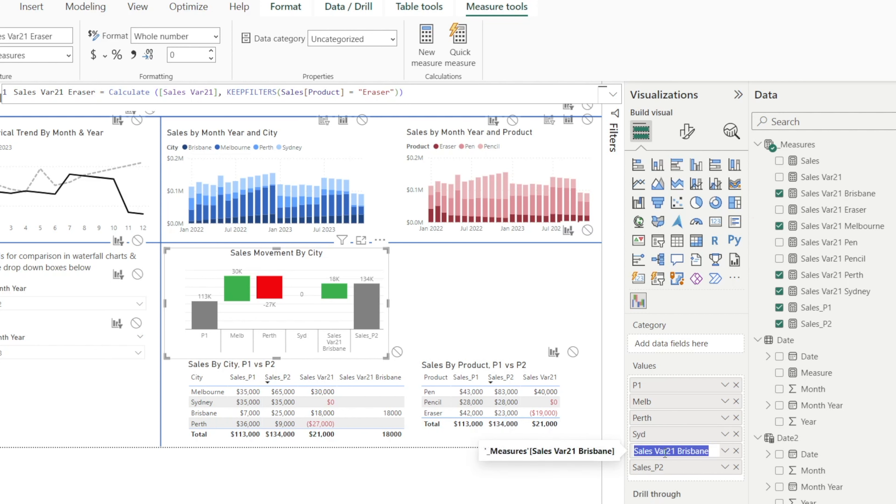
pyautogui.write('Bris')
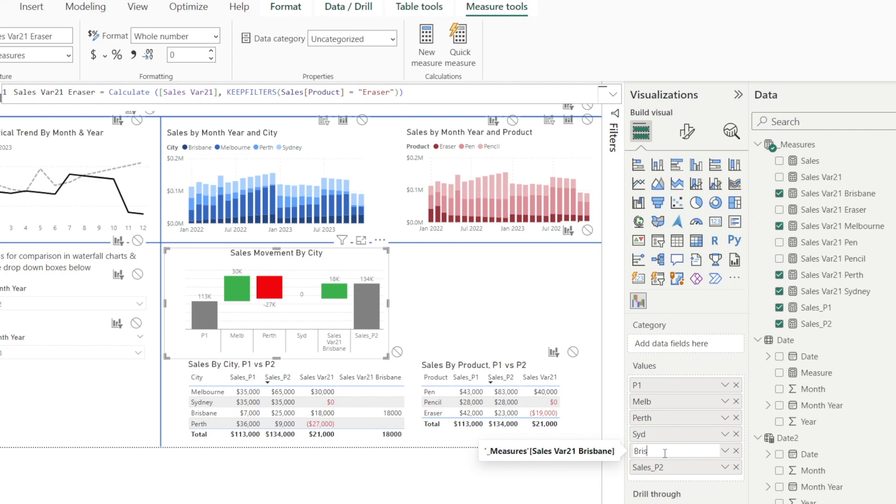
pyautogui.press('Return')
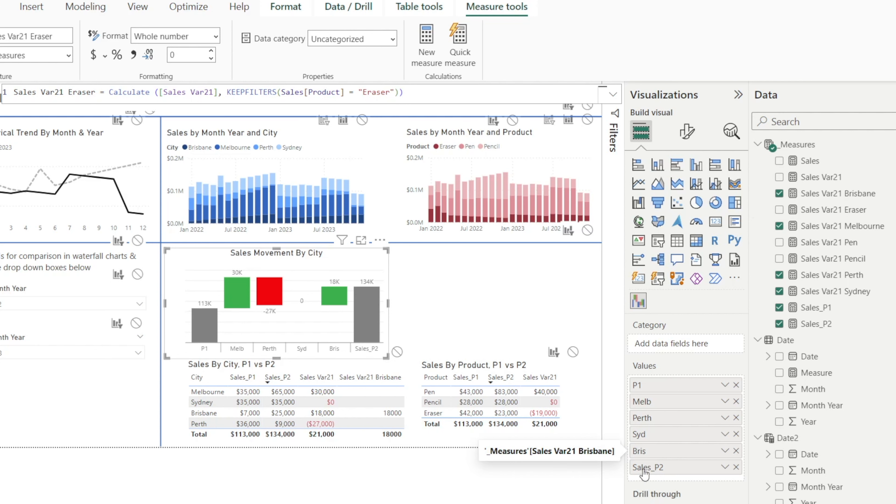
# - Rename the city waterfall chart's Sales_P2 value as P2 and move Bris between Melb and Perth
pyautogui.doubleClick(645, 472)
pyautogui.write('P2')
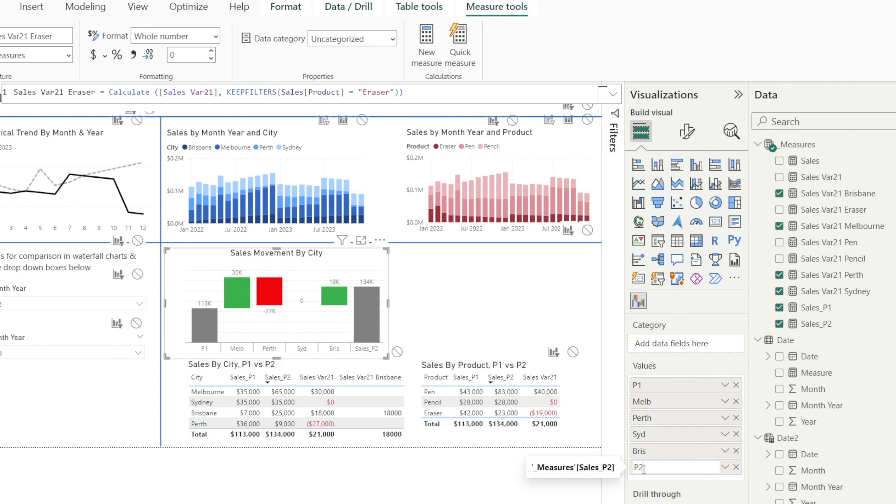
pyautogui.press('Return')
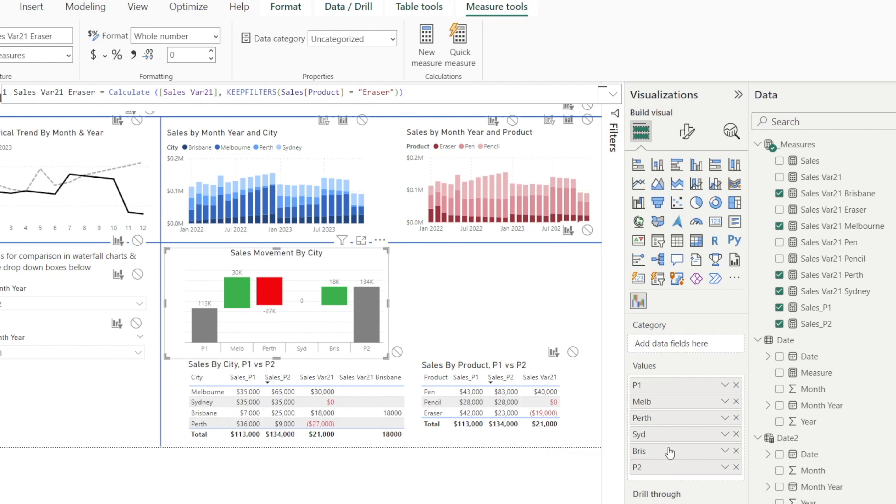
pyautogui.moveTo(670, 452); pyautogui.dragTo(671, 420)
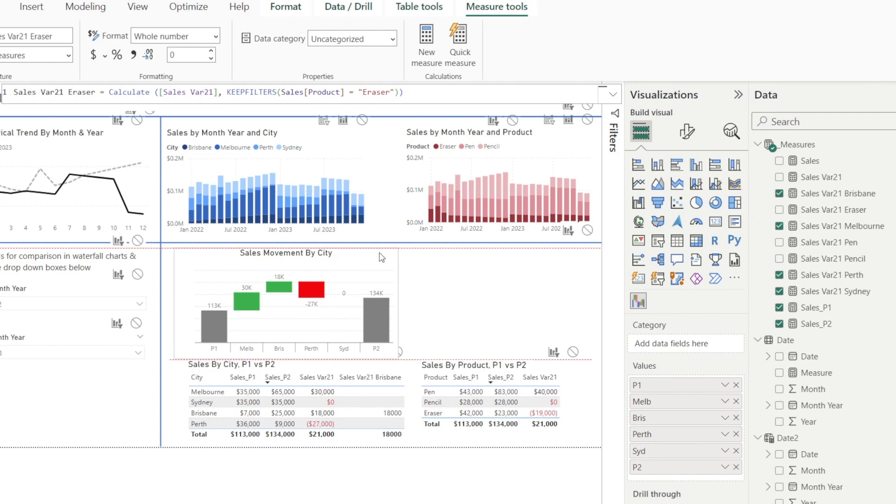
pyautogui.click(456, 276)
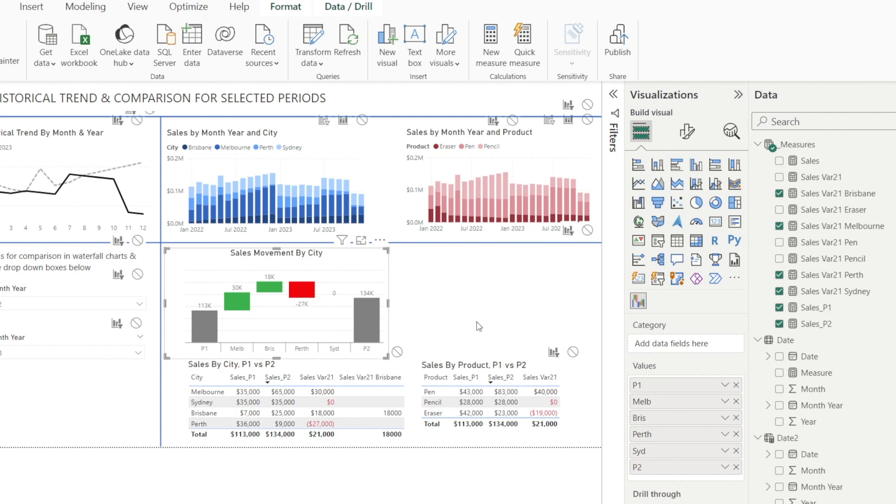
# - Duplicate the city waterfall chart, place the copy above the Sales By Product table, and narrow it to fit that column
pyautogui.hotkey('ctrl', 'c')
pyautogui.hotkey('ctrl', 'v')
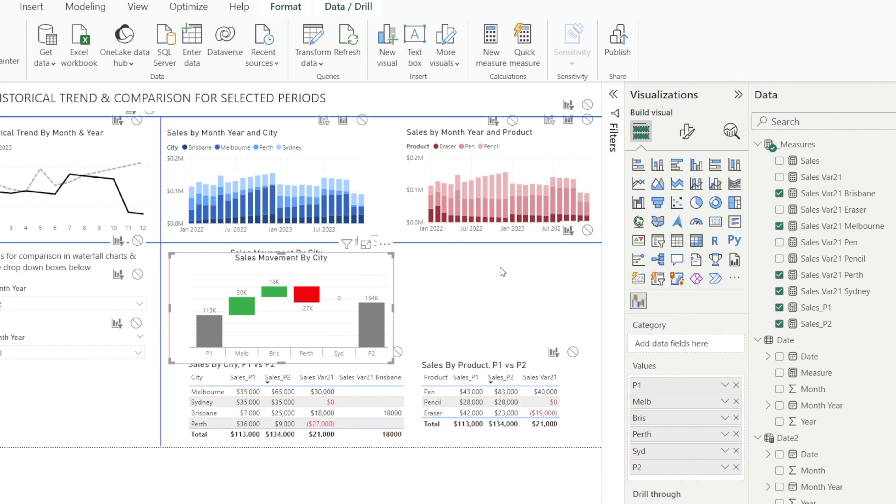
pyautogui.moveTo(386, 263); pyautogui.dragTo(594, 258)
pyautogui.moveTo(377, 300); pyautogui.dragTo(405, 300)
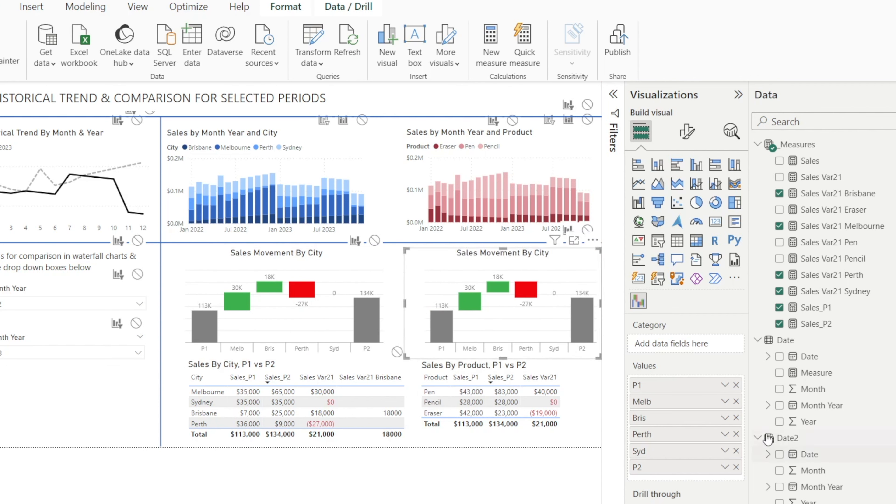
# - Replace the copied waterfall chart's city values with Sales Var21 Pen, Pencil and Eraser, in that order between P1 and P2
pyautogui.click(735, 402)
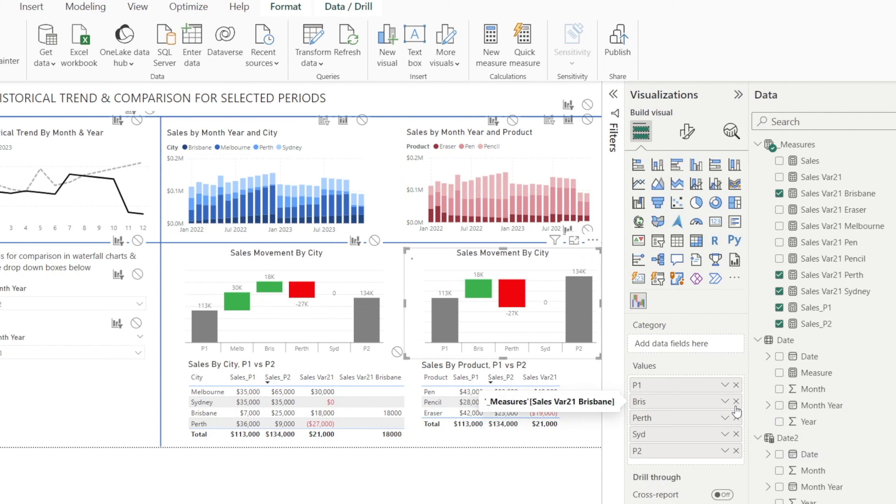
pyautogui.click(737, 402)
pyautogui.moveTo(830, 242); pyautogui.dragTo(689, 401)
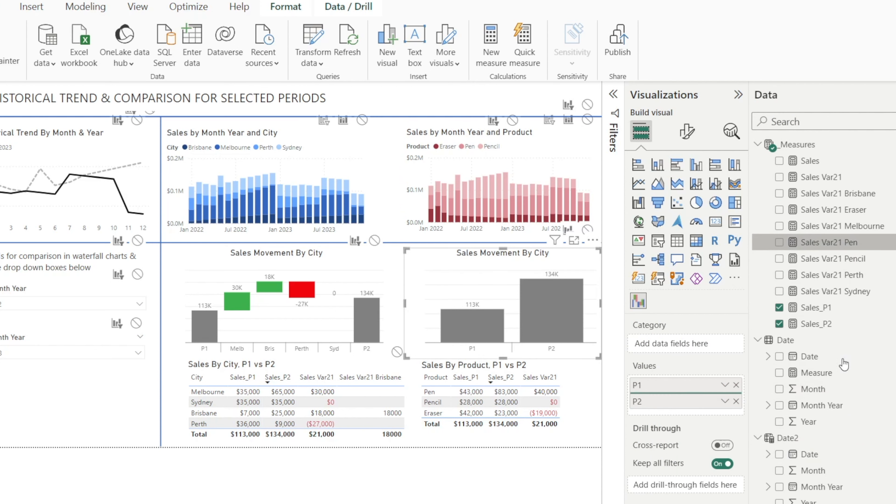
pyautogui.click(780, 258)
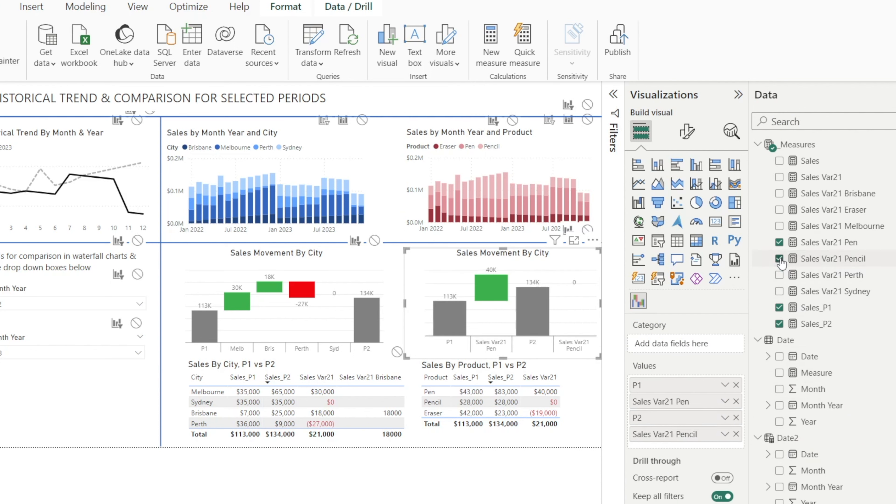
pyautogui.click(781, 211)
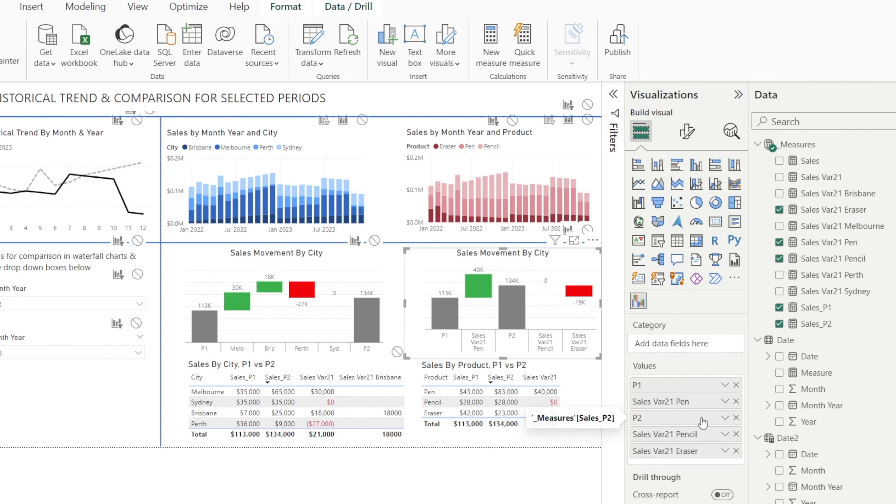
pyautogui.moveTo(704, 418); pyautogui.dragTo(702, 467)
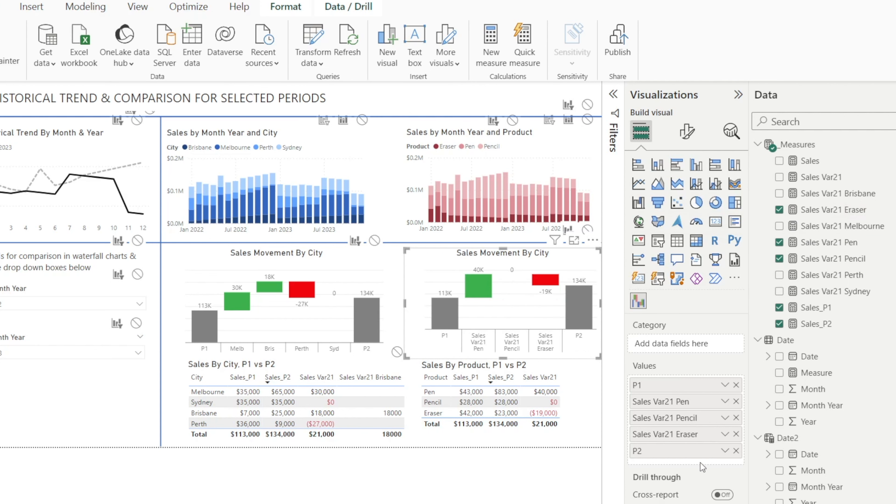
# - Rename the copied waterfall chart's three product variance values as Pen, Pencil and Erasor
pyautogui.doubleClick(680, 406)
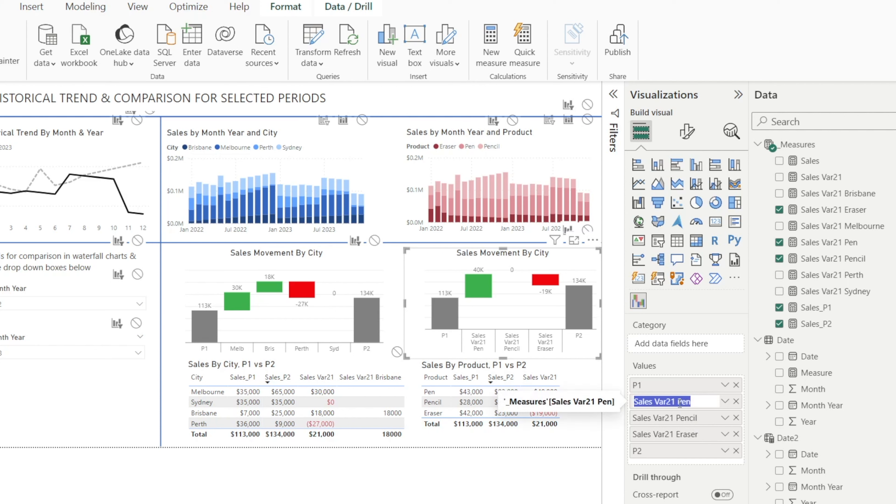
pyautogui.write('Pen')
pyautogui.press('Return')
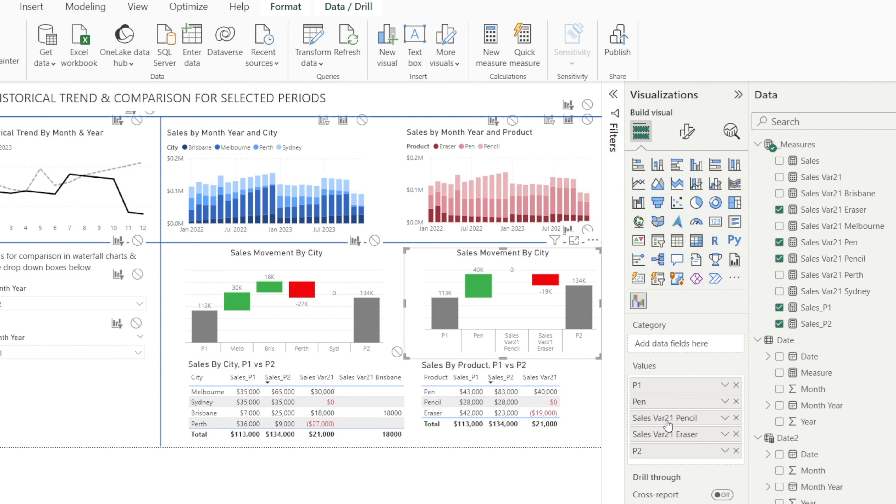
pyautogui.doubleClick(668, 420)
pyautogui.write('Pencil')
pyautogui.press('Return')
pyautogui.doubleClick(668, 434)
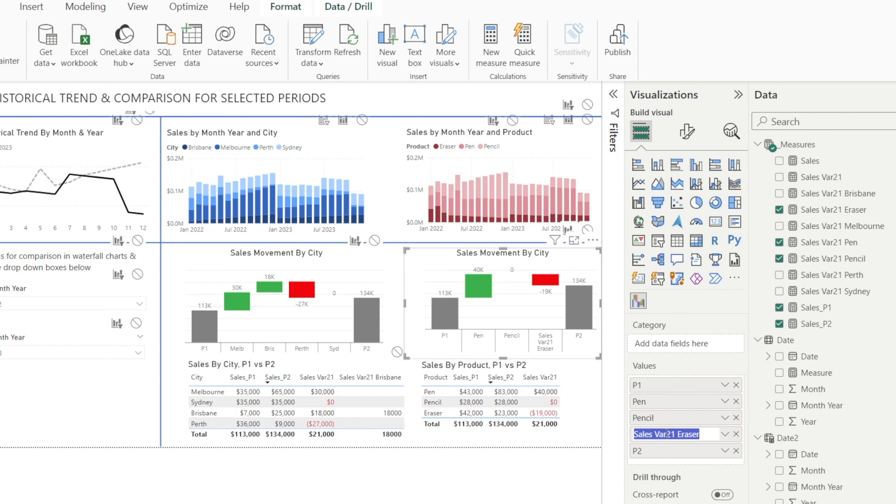
pyautogui.write('Erasor')
pyautogui.press('Return')
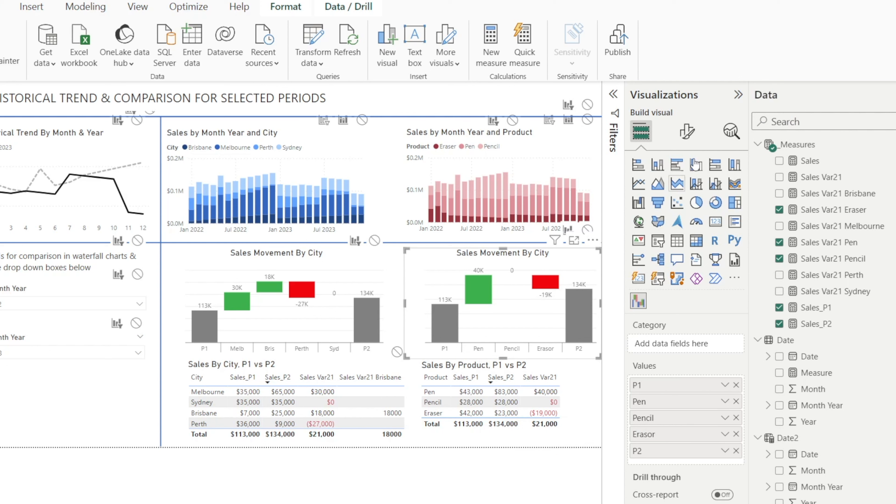
# - Change the copied waterfall chart's title to "Sales Movement By Products"
pyautogui.click(688, 138)
pyautogui.click(686, 192)
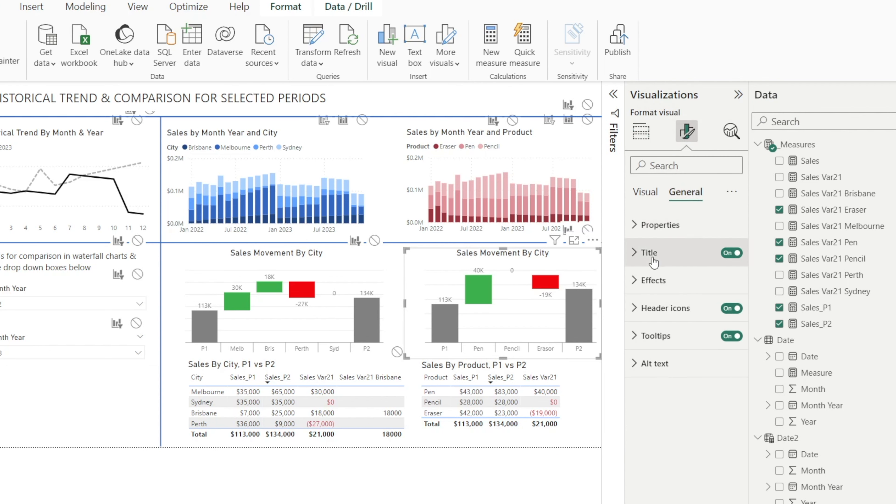
pyautogui.click(648, 253)
pyautogui.moveTo(707, 320); pyautogui.dragTo(751, 317)
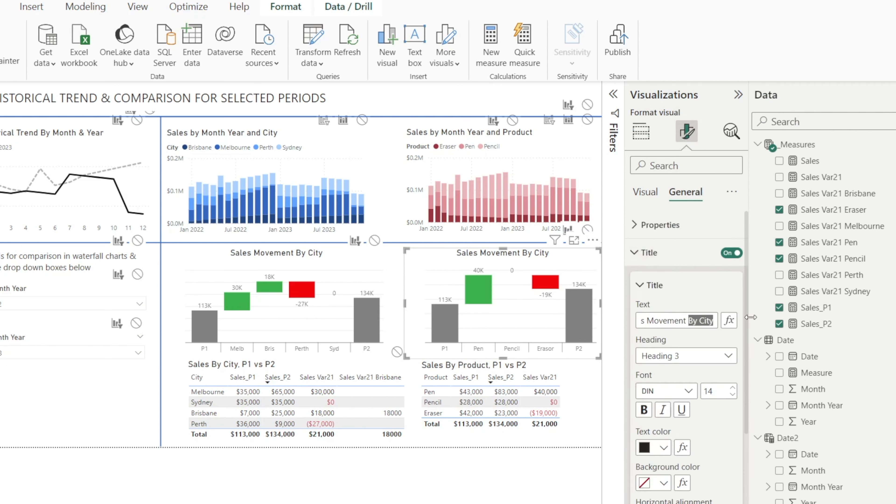
pyautogui.write('By Prod')
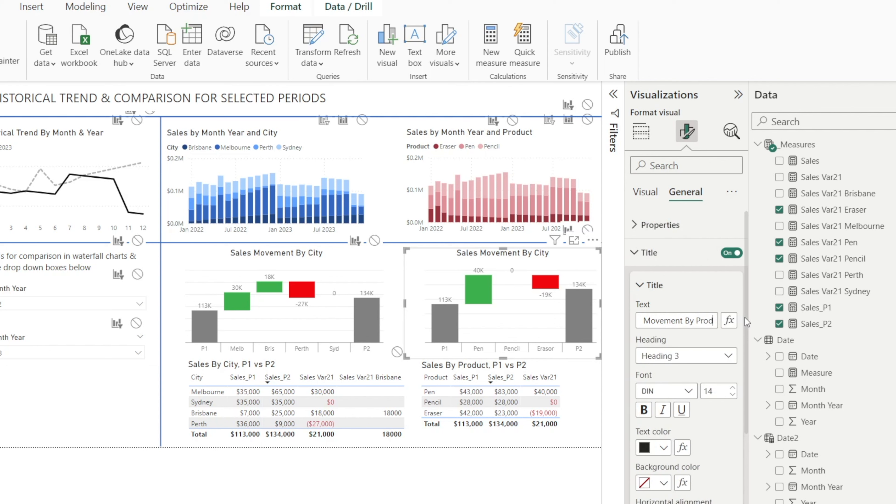
pyautogui.write('ucts')
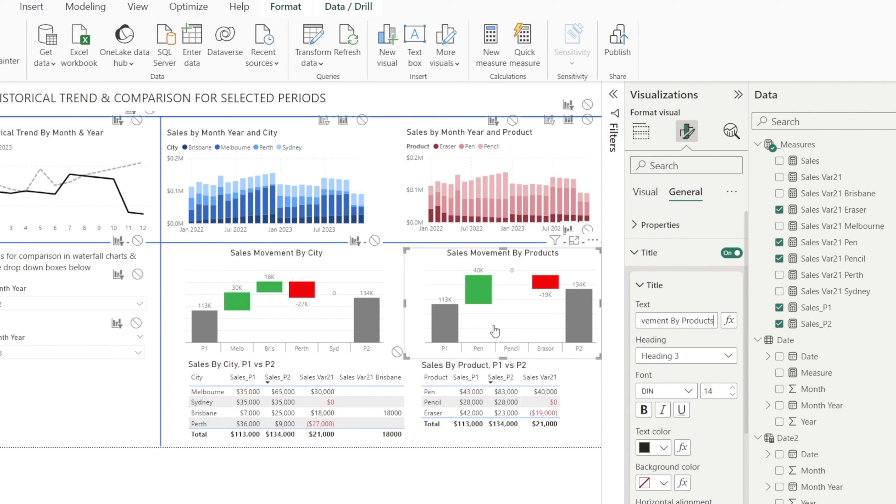
# - Remove the Sales Var21 Brisbane column from the "Sales By City, P1 vs P2" table
pyautogui.click(337, 364)
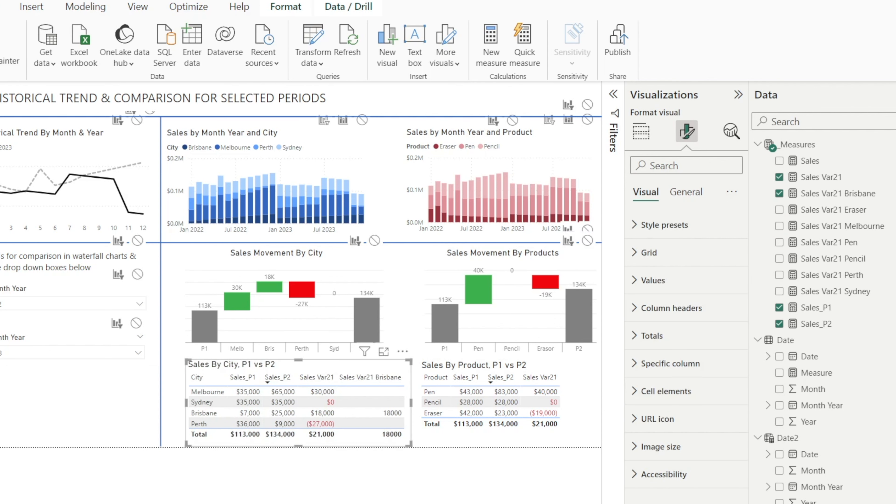
pyautogui.click(695, 194)
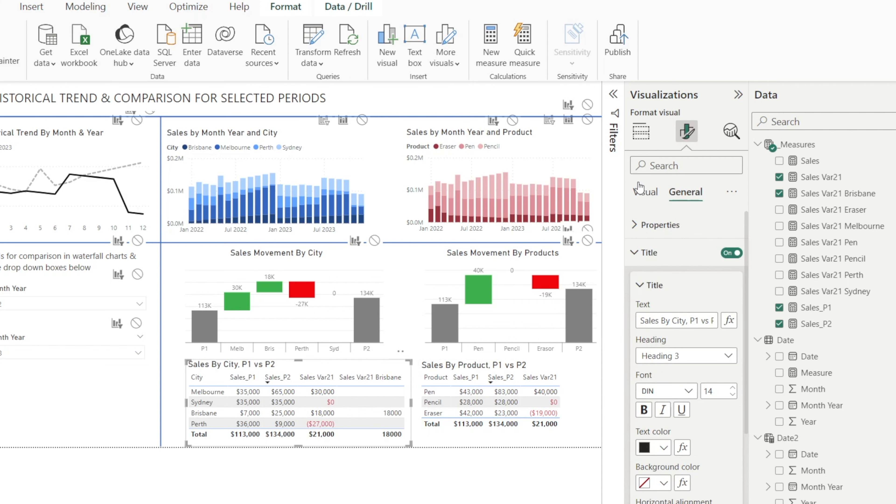
pyautogui.click(645, 192)
pyautogui.click(642, 131)
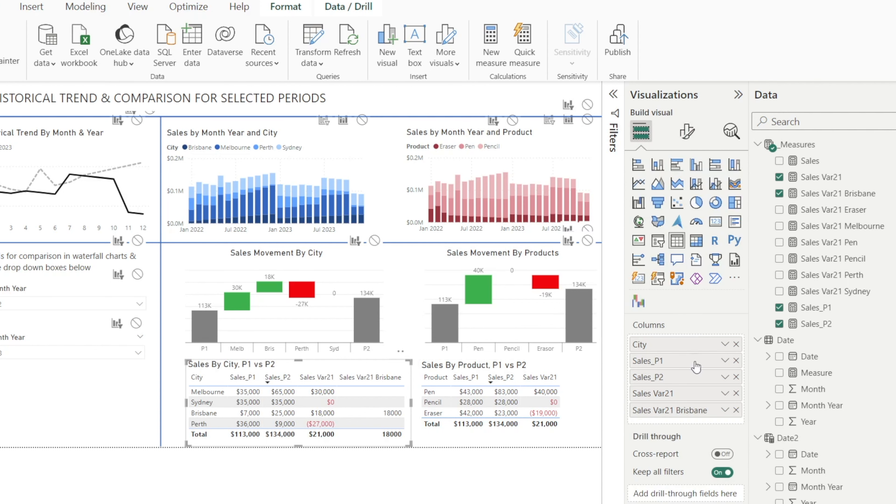
pyautogui.click(736, 411)
pyautogui.press('Escape')
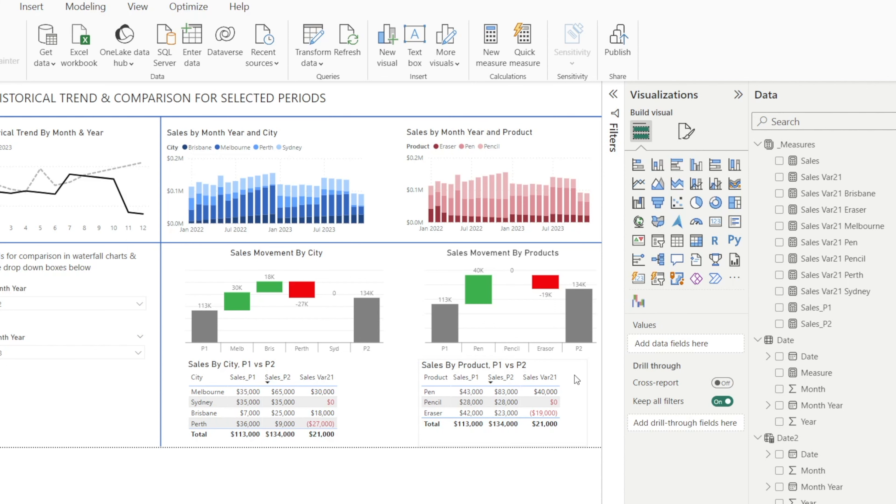
# - Set the Period 1 Month Year slicer to April 2022
pyautogui.click(576, 388)
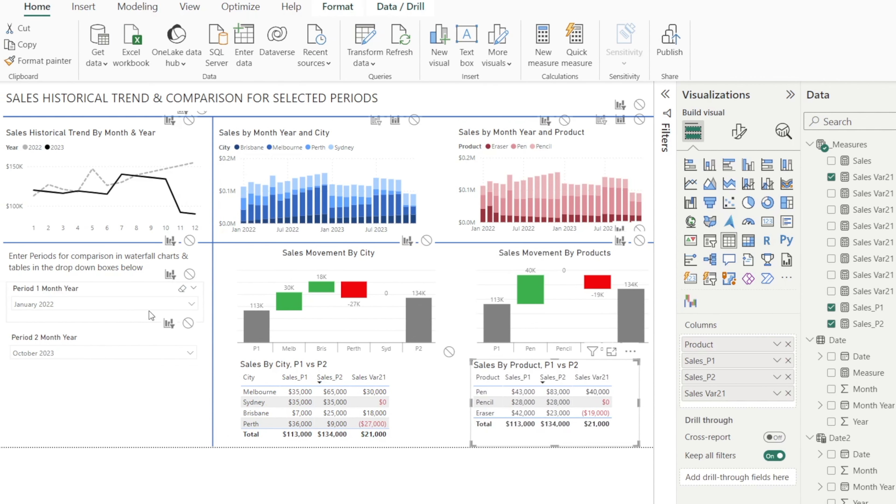
pyautogui.click(140, 304)
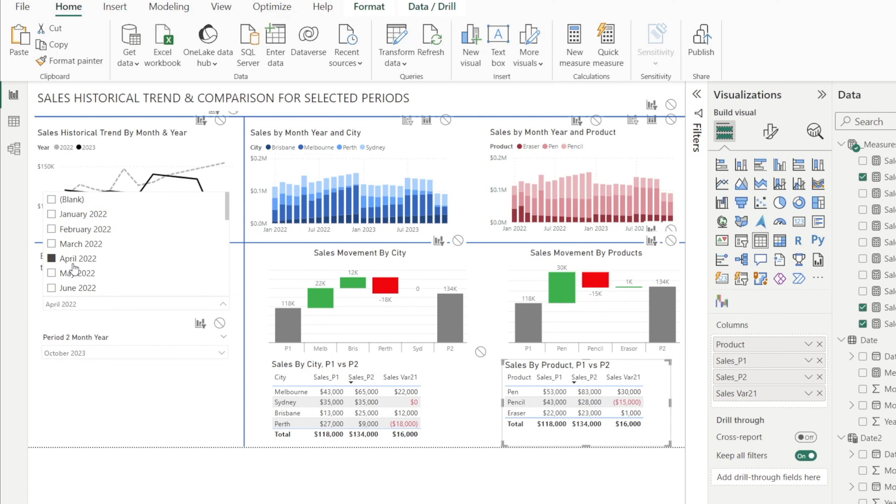
pyautogui.click(208, 386)
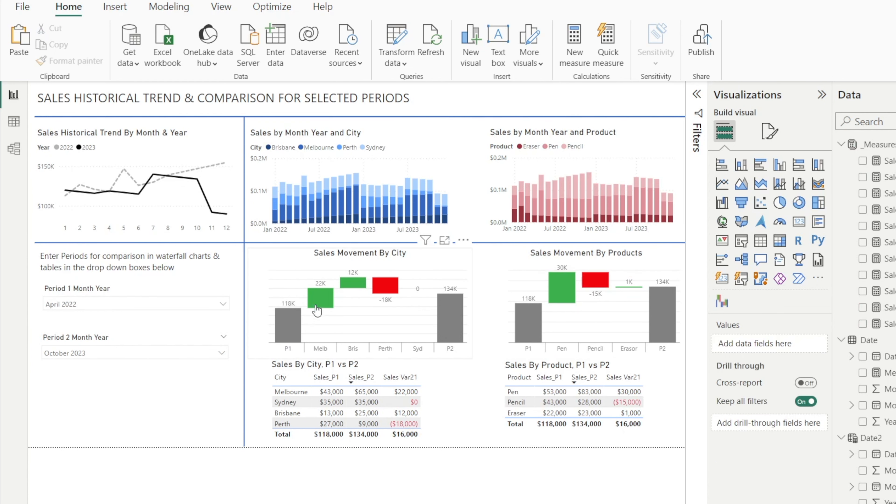
# - Inspect the Melb bar's value in the Sales Movement By City waterfall chart
pyautogui.moveTo(323, 302)
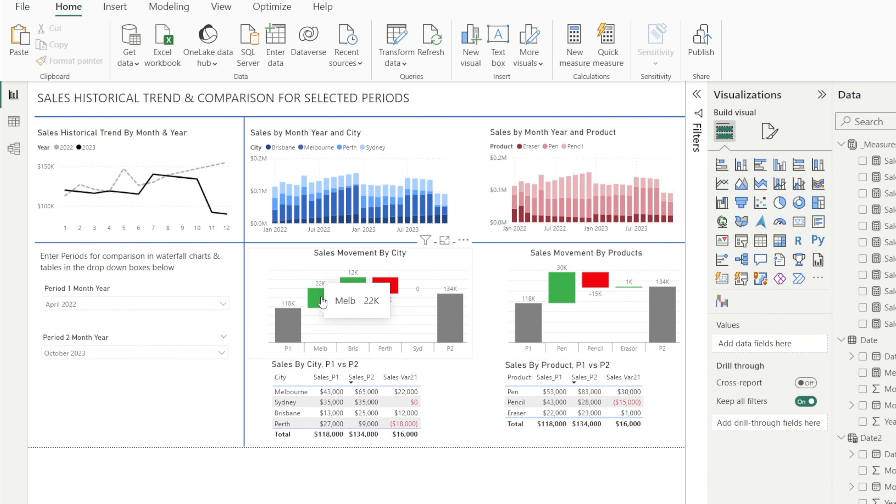
pyautogui.click(320, 356)
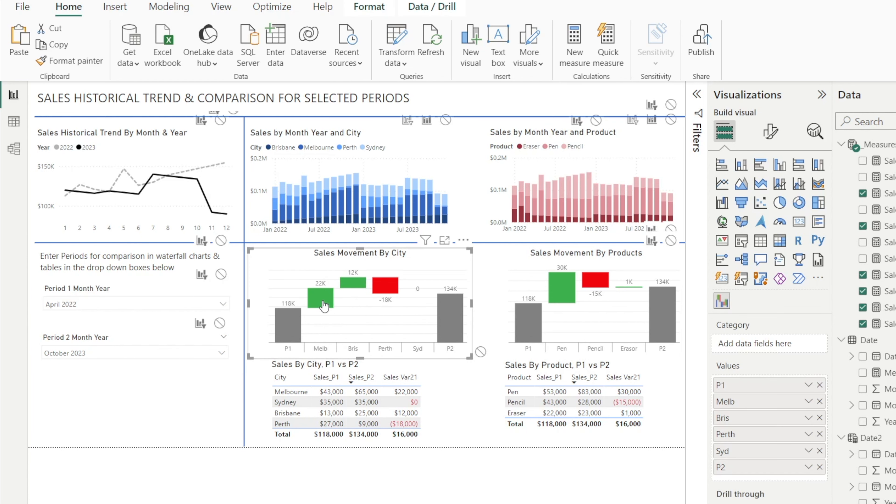
pyautogui.click(267, 398)
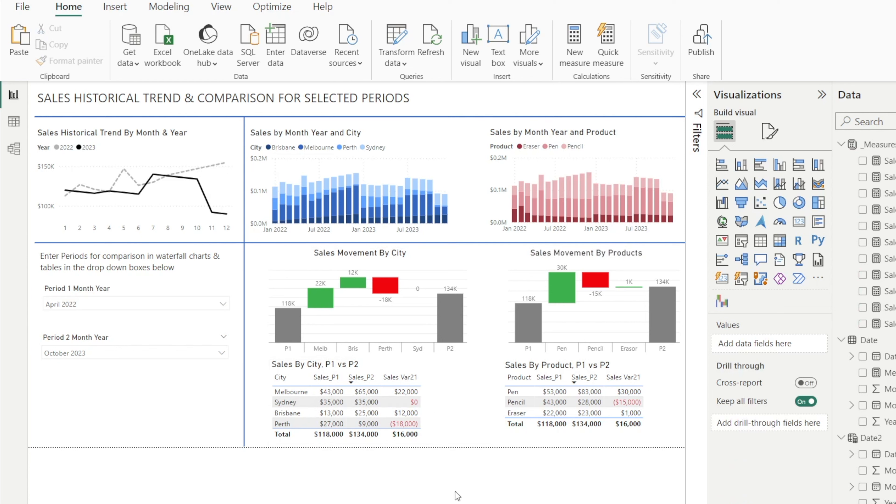
# - Make the "Sales By Product, P1 vs P2" table filter, instead of highlight, the Sales by Month Year and City and Sales by Month Year and Product charts
pyautogui.click(512, 391)
pyautogui.click(511, 402)
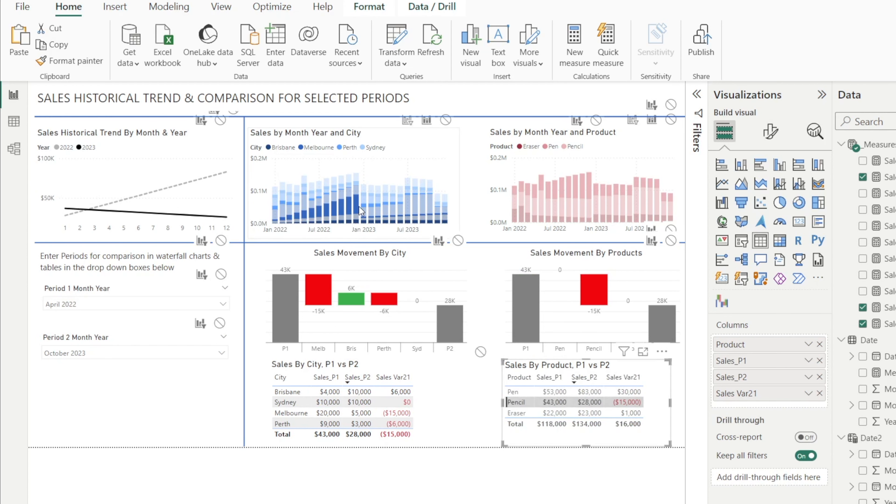
pyautogui.click(407, 122)
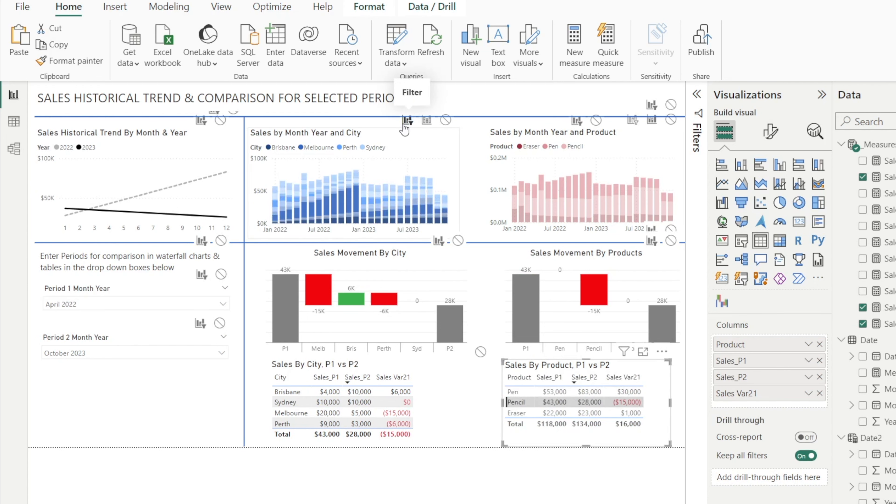
pyautogui.click(632, 121)
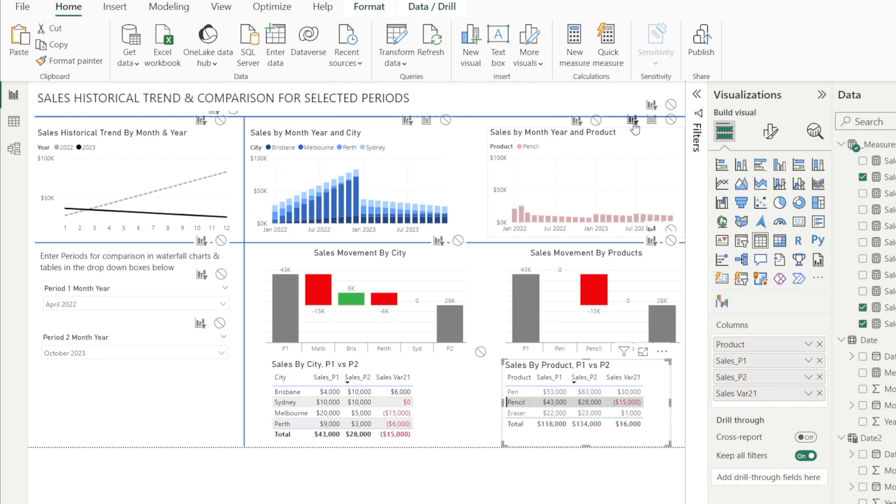
# - Make the "Sales By City, P1 vs P2" table filter, instead of highlight, the Sales by Month Year and City chart
pyautogui.click(296, 402)
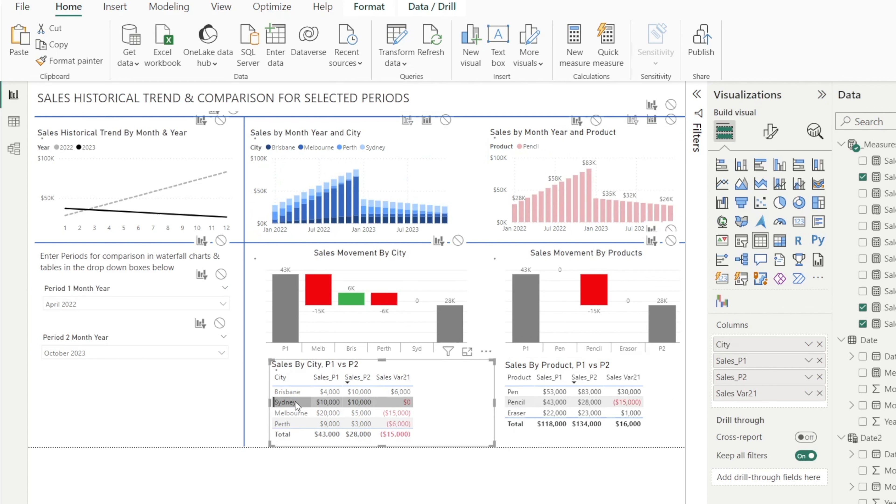
pyautogui.click(407, 121)
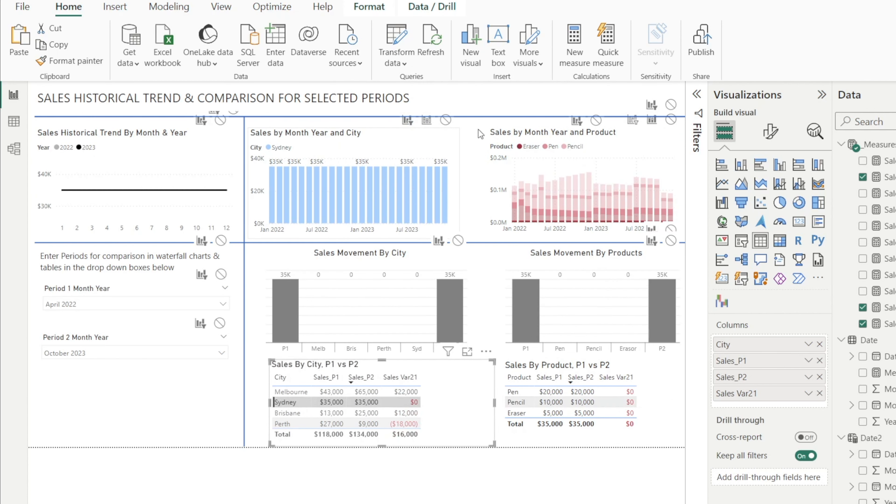
pyautogui.click(632, 122)
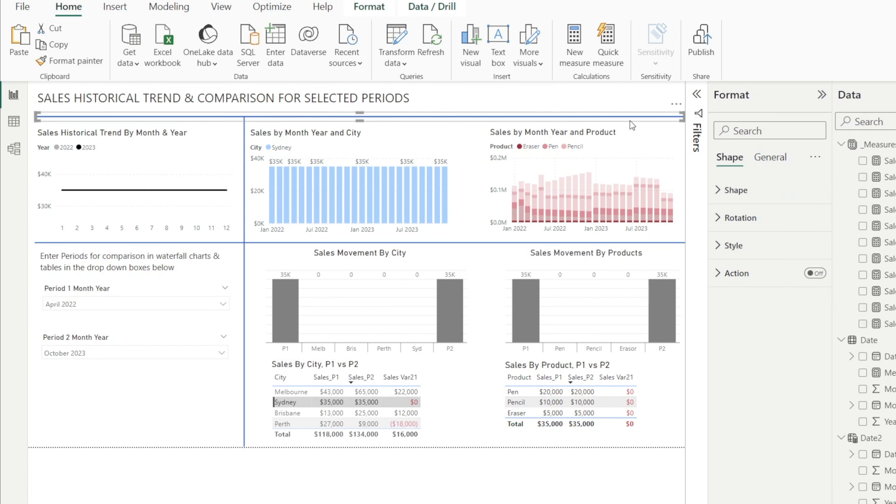
pyautogui.click(398, 435)
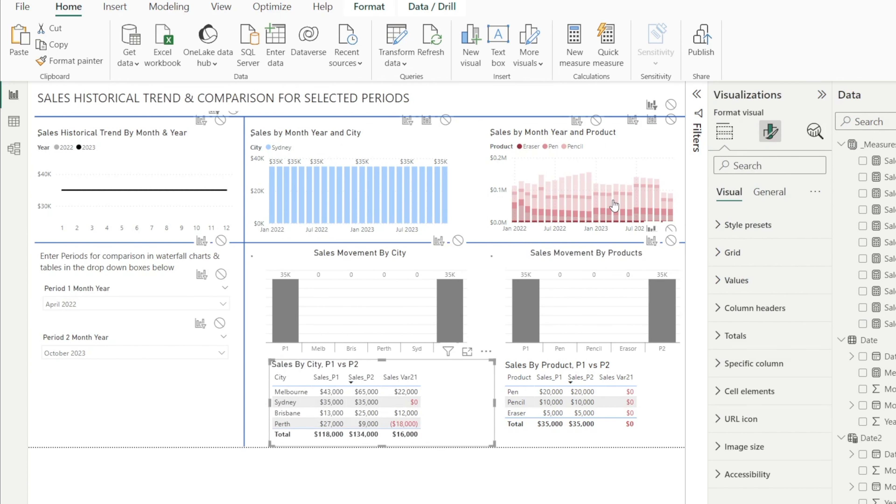
pyautogui.click(634, 124)
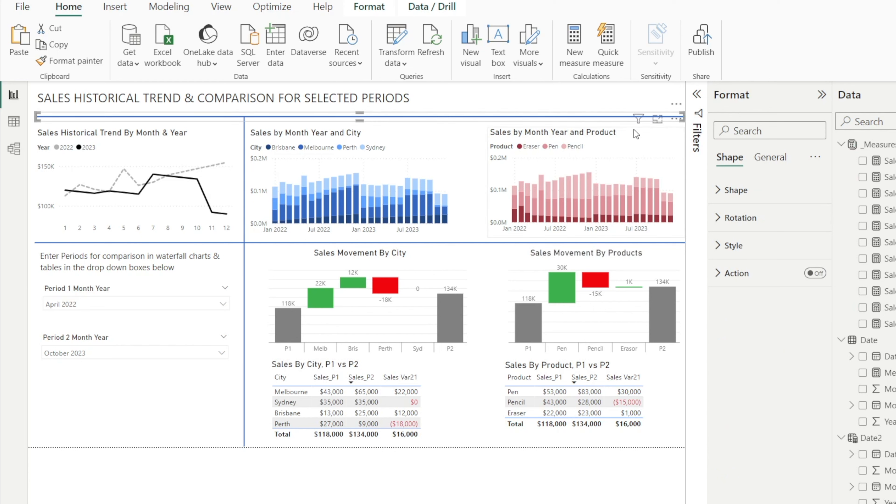
# - Make the Sales By City table filter the Sales by Month Year and Product chart, temporarily lowering that chart's top edge to reach the interaction control
pyautogui.click(589, 129)
pyautogui.moveTo(589, 129); pyautogui.dragTo(589, 143)
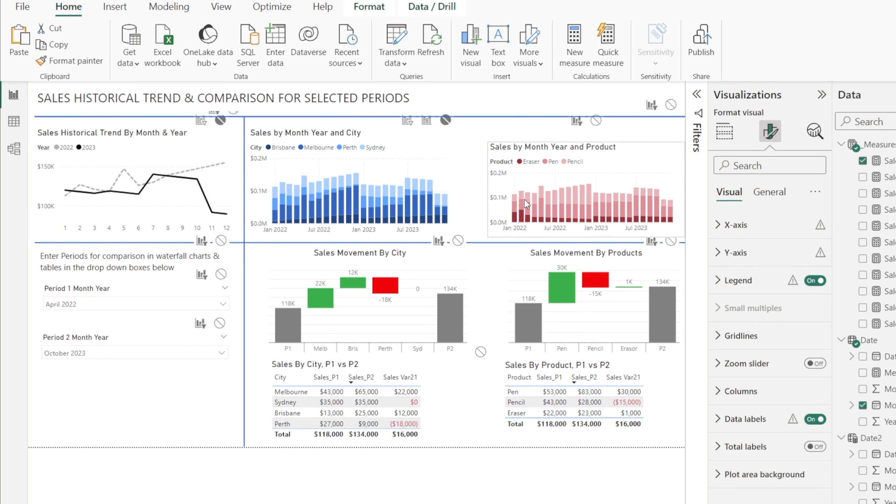
pyautogui.click(364, 413)
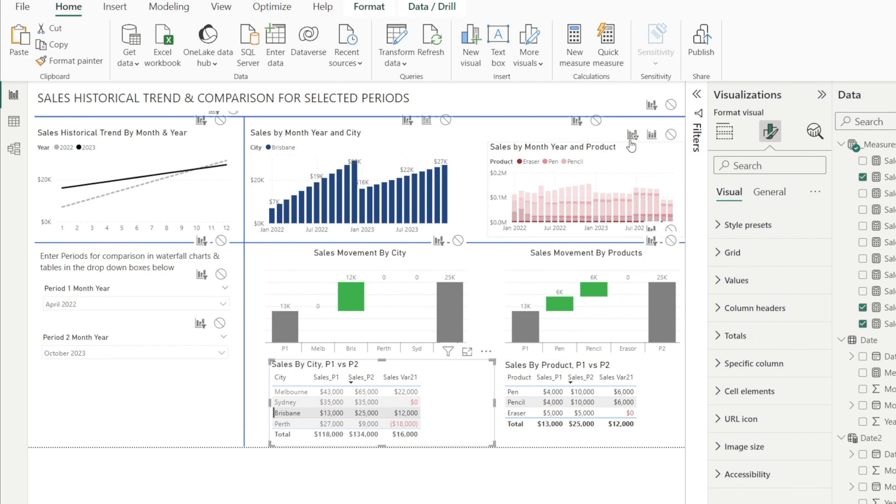
pyautogui.click(622, 154)
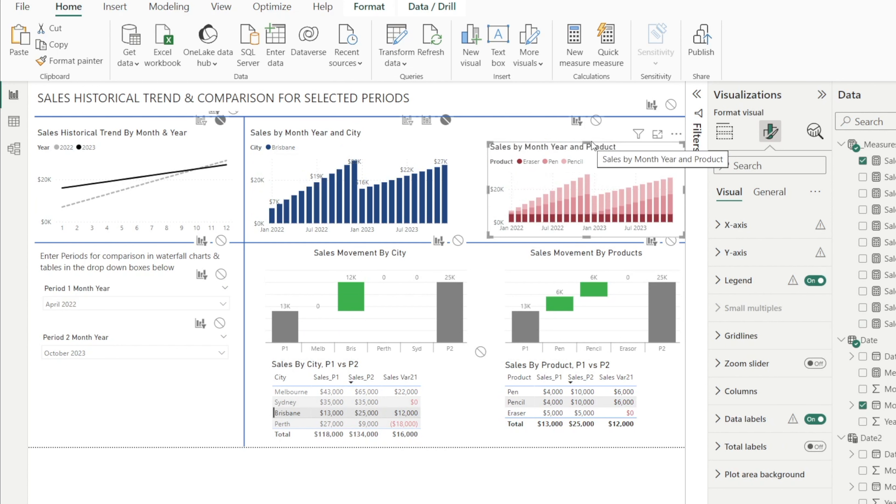
pyautogui.moveTo(592, 141); pyautogui.dragTo(594, 128)
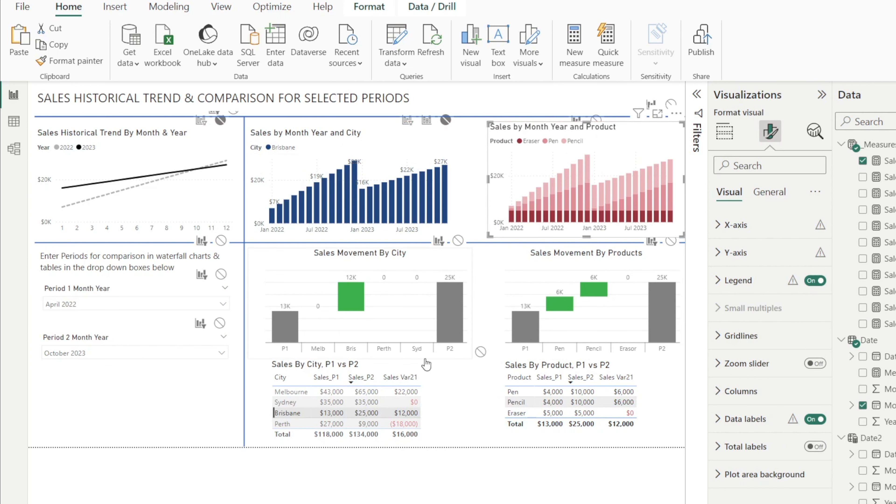
# - Test the page's filtering by selecting the Pencil and Eraser rows in the "Sales By Product, P1 vs P2" table
pyautogui.click(536, 406)
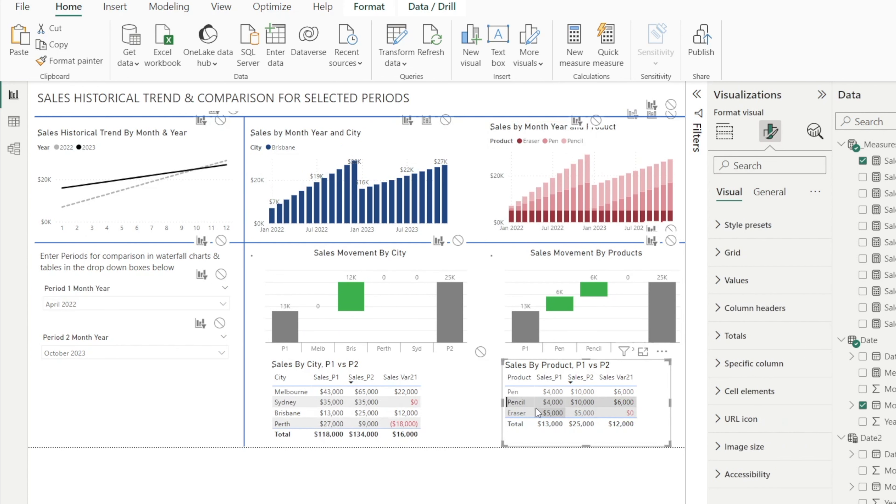
pyautogui.click(536, 410)
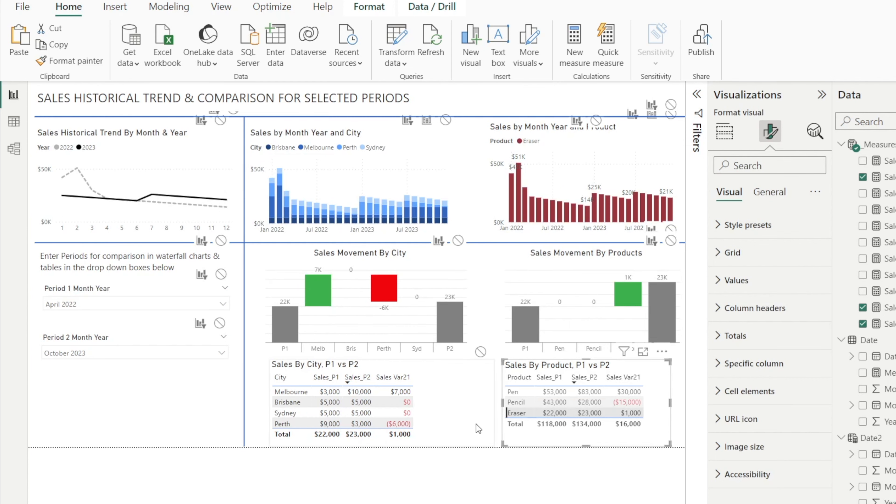
pyautogui.click(126, 291)
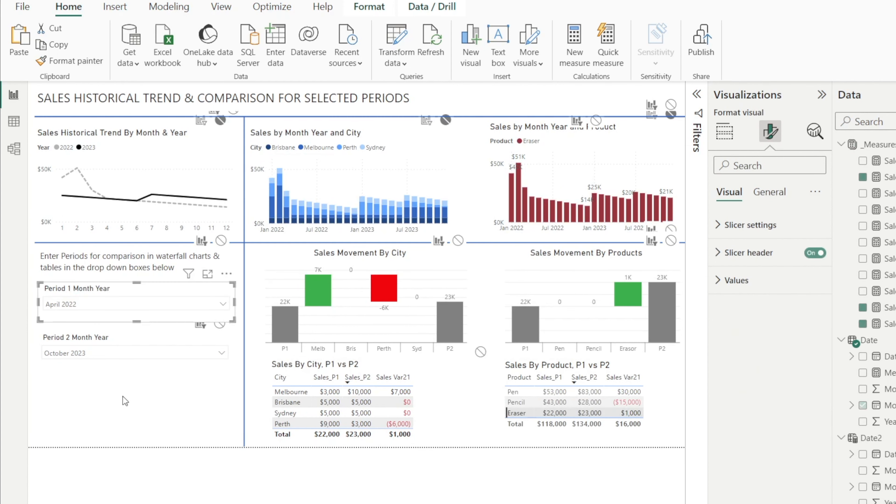
pyautogui.click(133, 412)
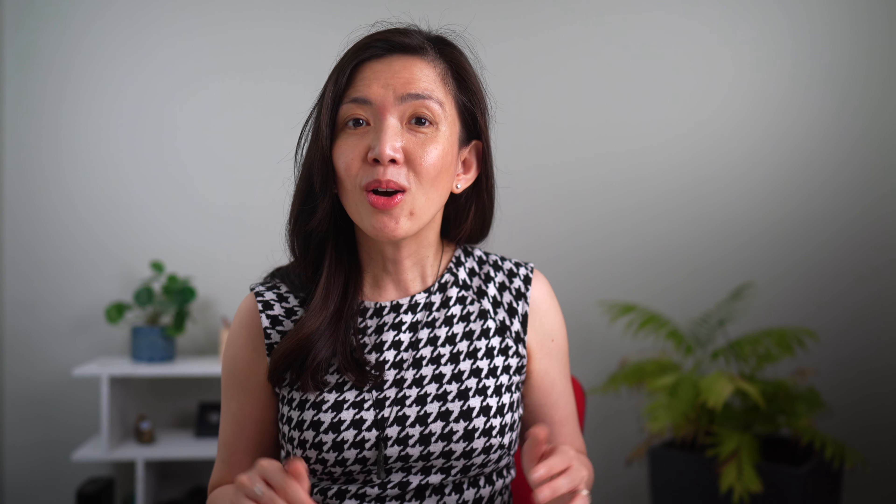